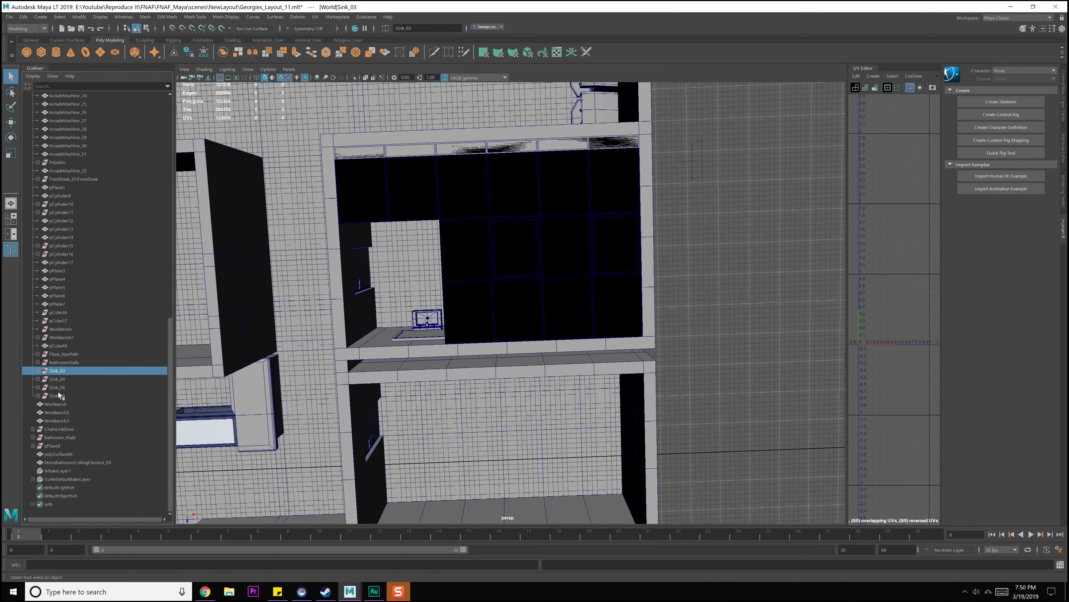
Delete the leftover sink groups starting with Sink_03 from the World group, and hide the ceiling pieces above the men's bathroom.
key("Delete")
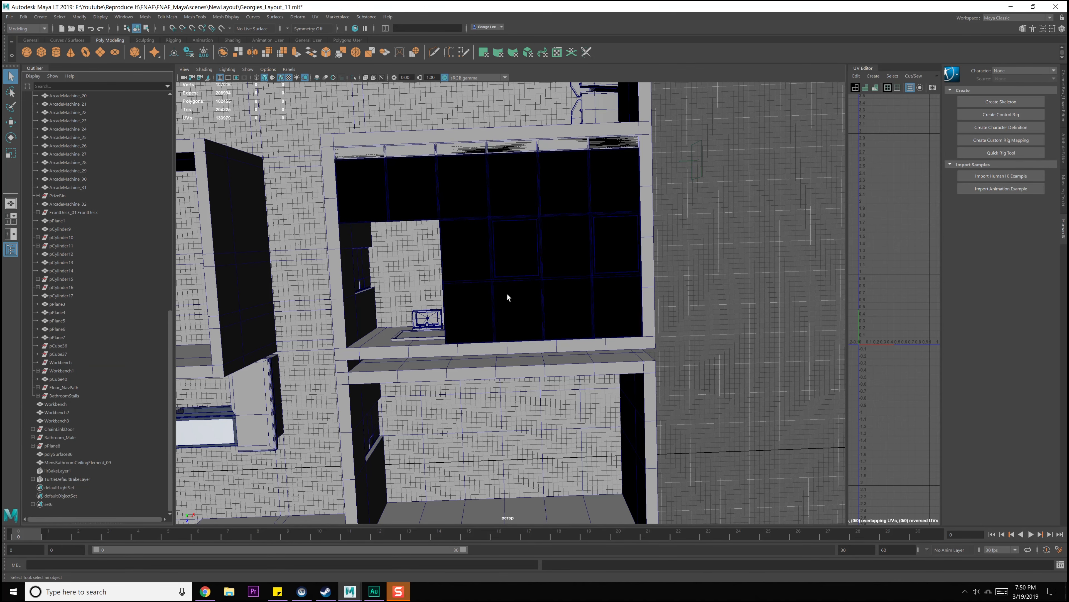
left_click(501, 298)
left_click_drag(486, 302, 479, 307, "alt")
key("ctrl+h")
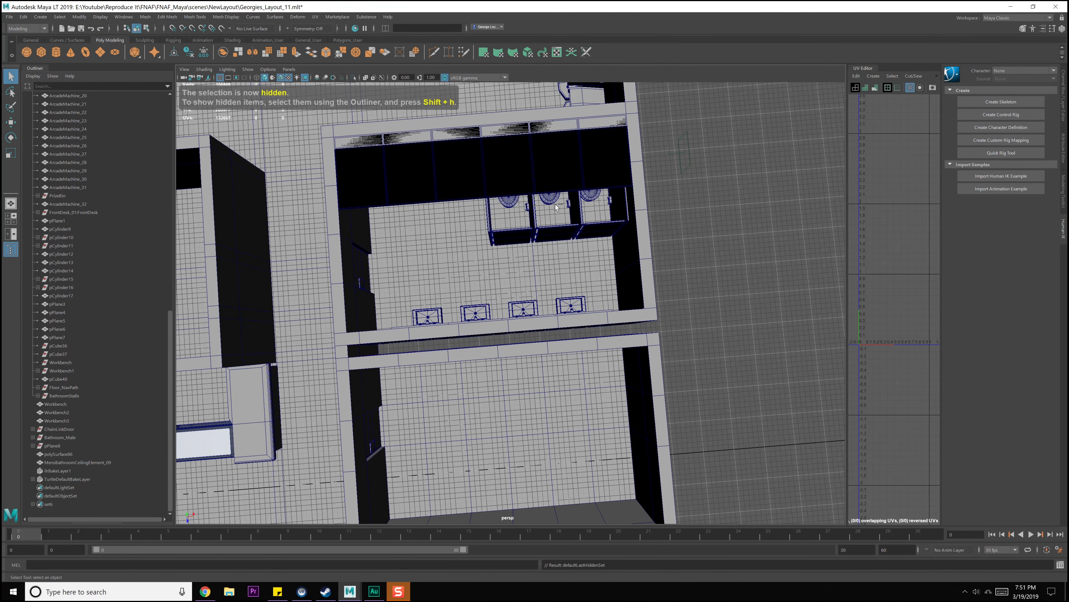
left_click(550, 180)
key("ctrl+h")
left_click(457, 183)
key("ctrl+h")
left_click(403, 182)
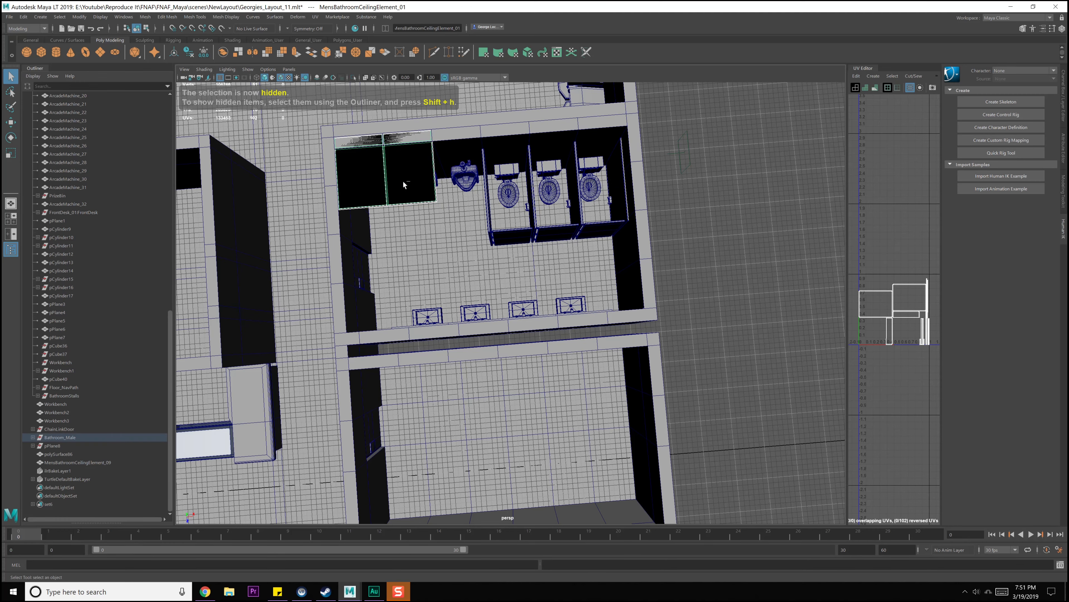
key("ctrl+h")
Delete the leftover BathroomStalls group from the World group.
left_click(76, 401)
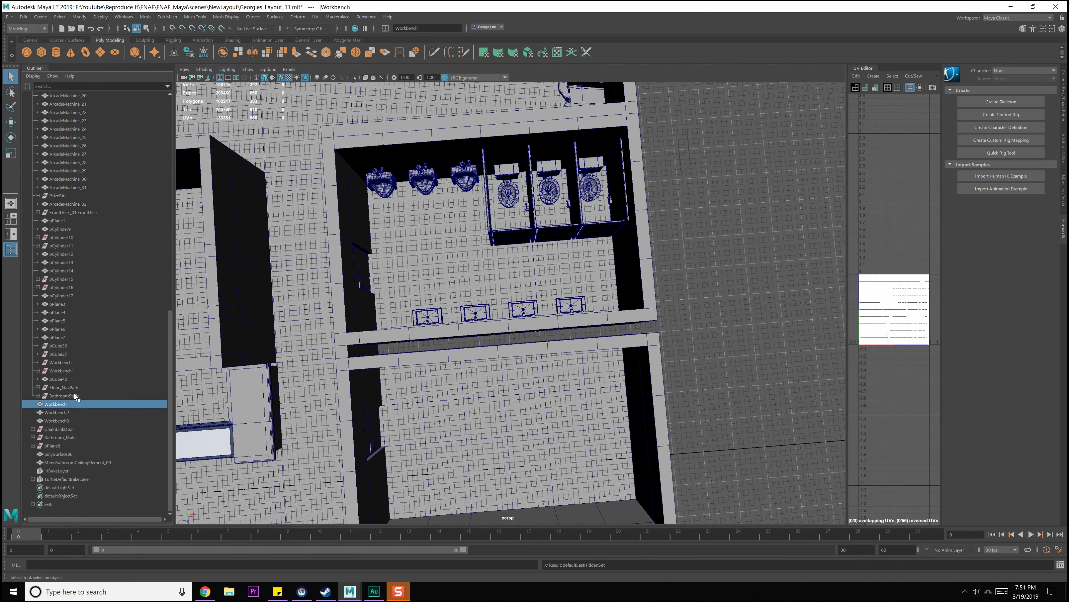
left_click(72, 395)
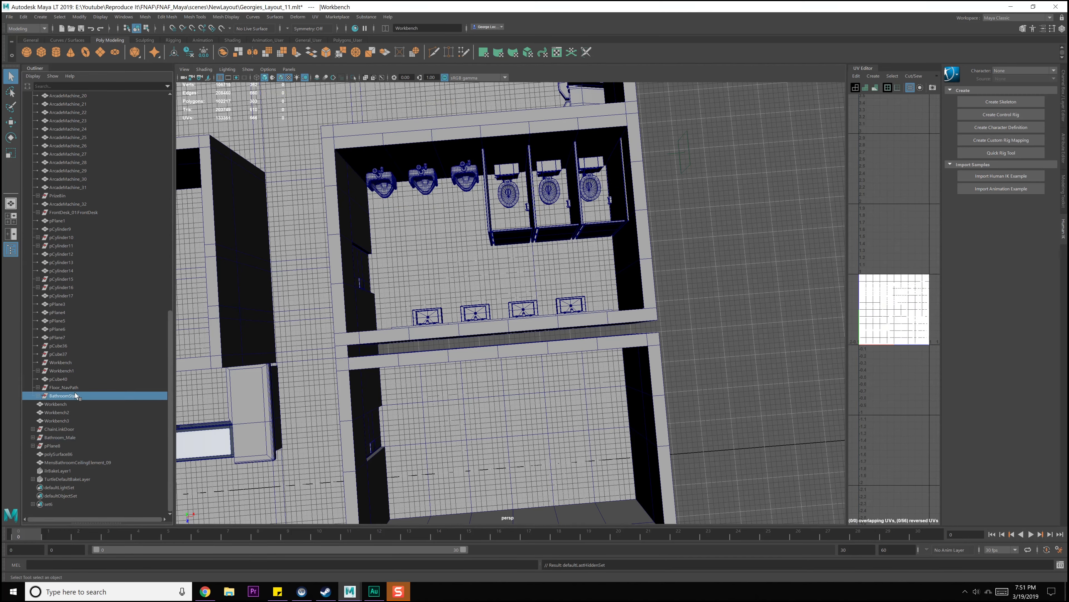
left_click_drag(257, 390, 265, 387, "alt")
left_click(38, 396)
left_click(38, 396)
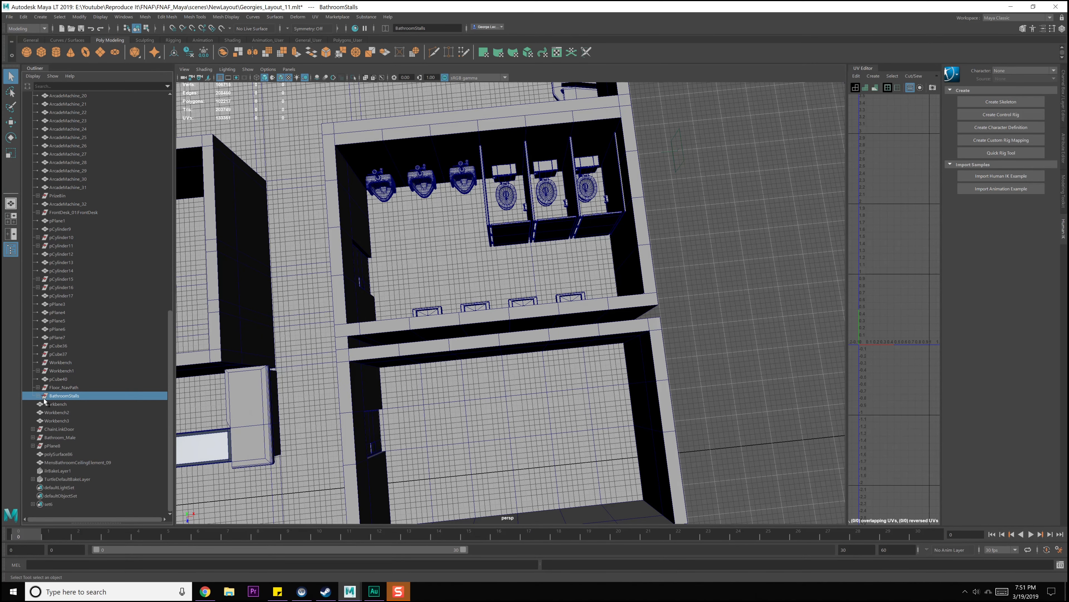
Examine the World group's items from Floor_NavPath up to pPlane7 to identify what belongs to the empty women's restroom.
left_click(63, 388)
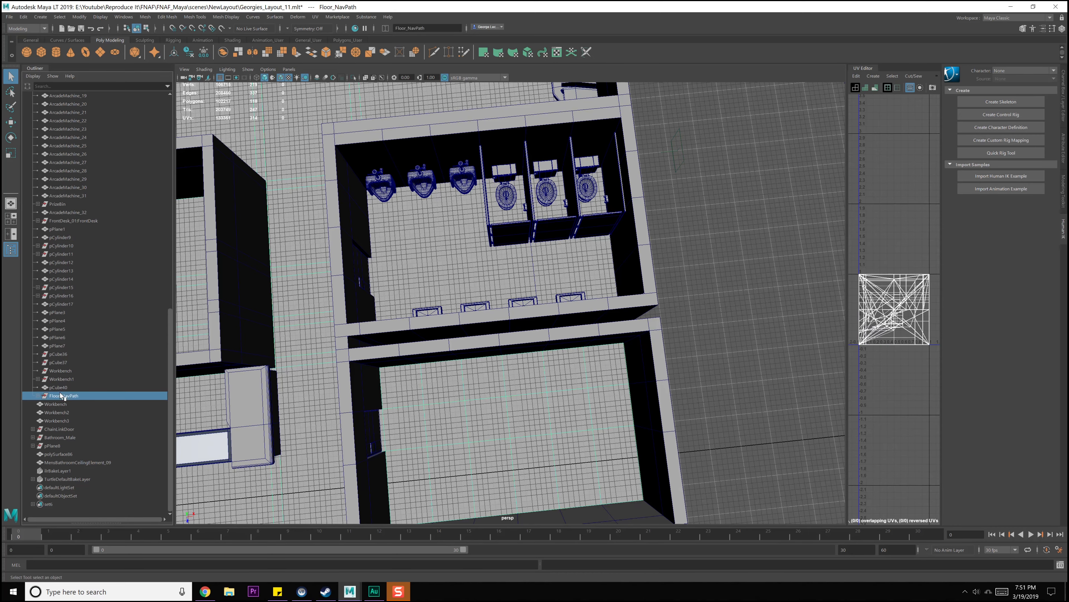
left_click_drag(435, 407, 423, 371, "alt")
left_click(68, 388)
left_click(68, 394)
left_click_drag(345, 345, 352, 381, "alt")
middle_click_drag(425, 392, 419, 324, "alt")
left_click_drag(419, 324, 418, 316, "alt")
right_click_drag(413, 314, 404, 325)
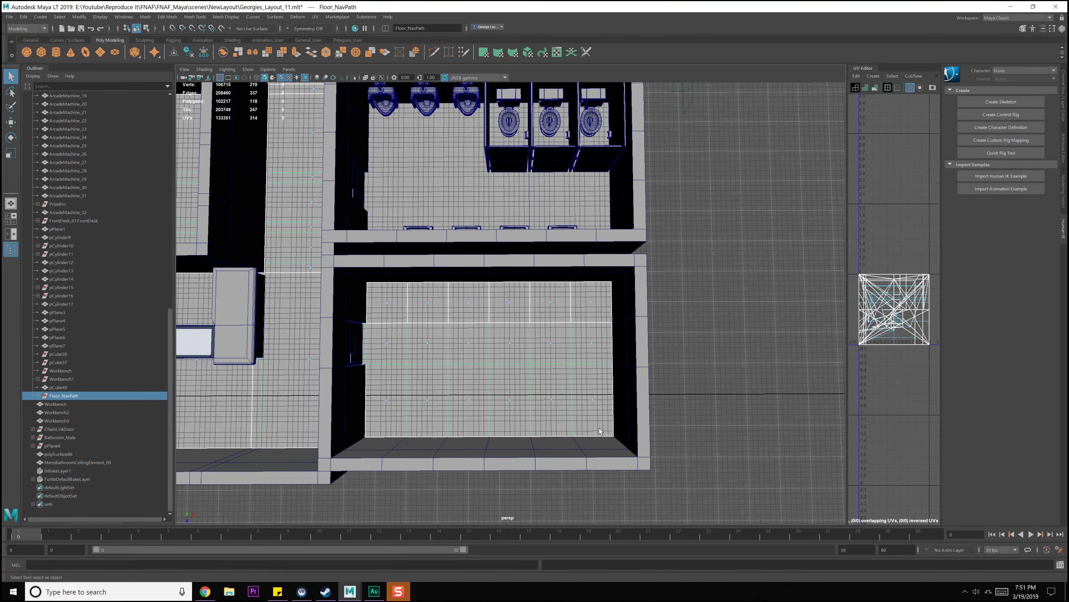
left_click_drag(600, 431, 366, 287)
left_click(61, 387)
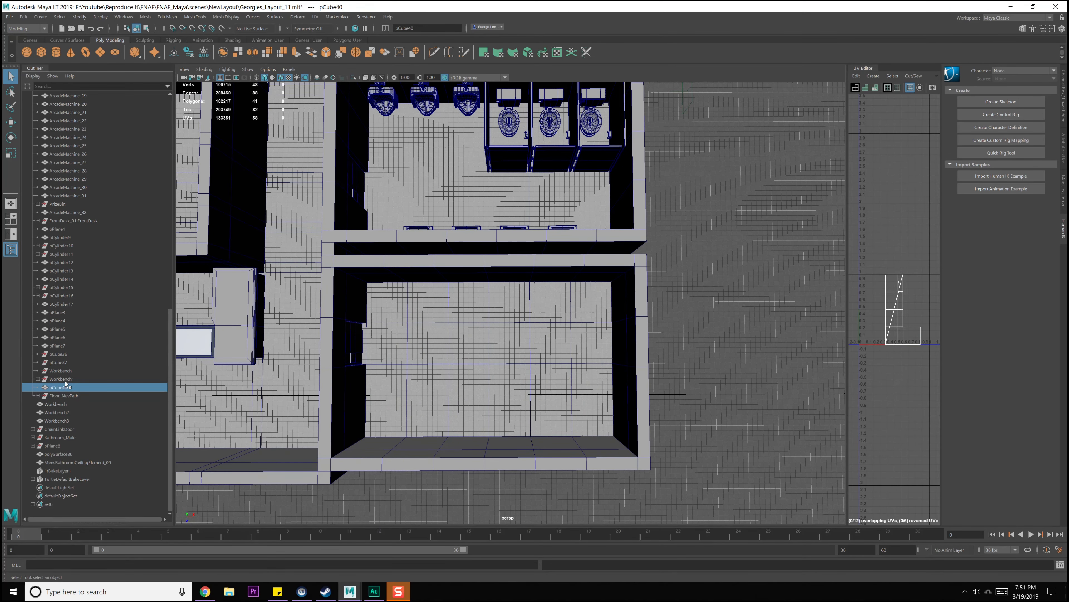
left_click(65, 379)
left_click(65, 371)
left_click(65, 363)
left_click(66, 354)
left_click(66, 345)
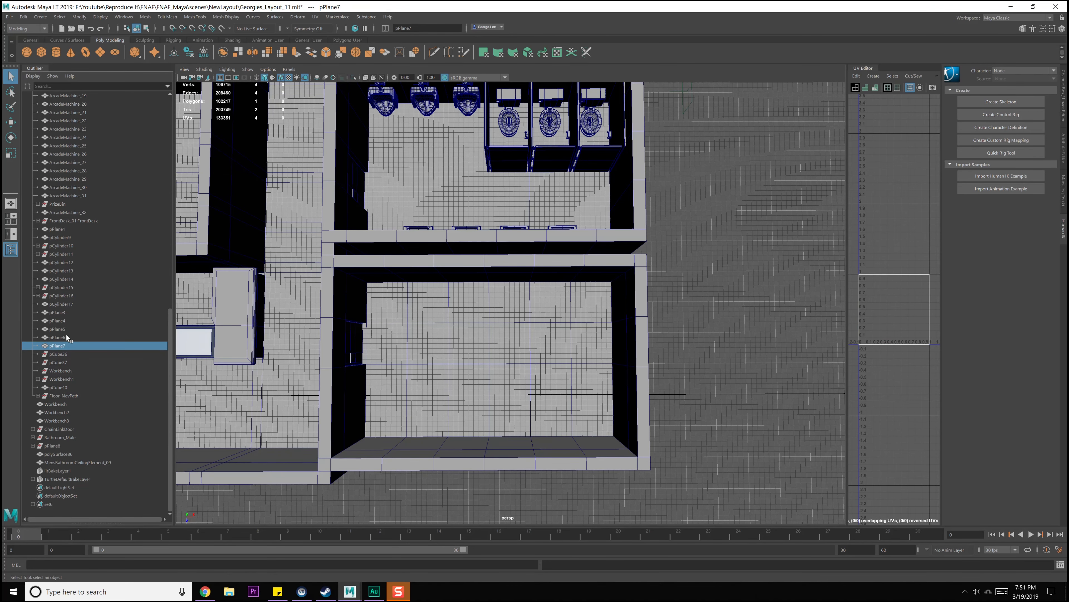
Delete the Floor_WomensRestroom mesh from the empty restroom below the men's bathroom.
left_click(407, 336)
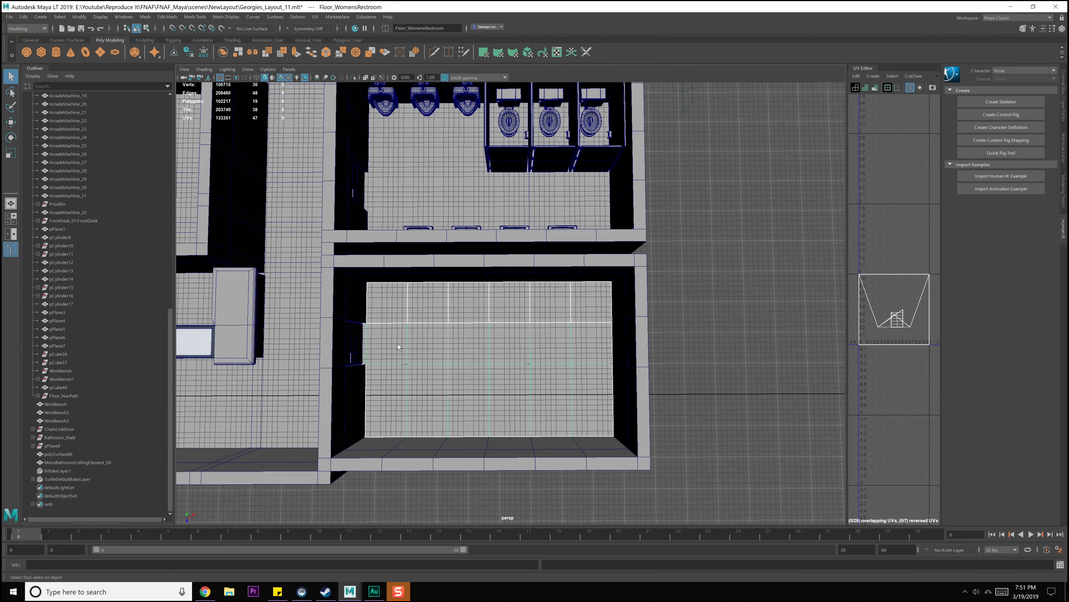
key("f")
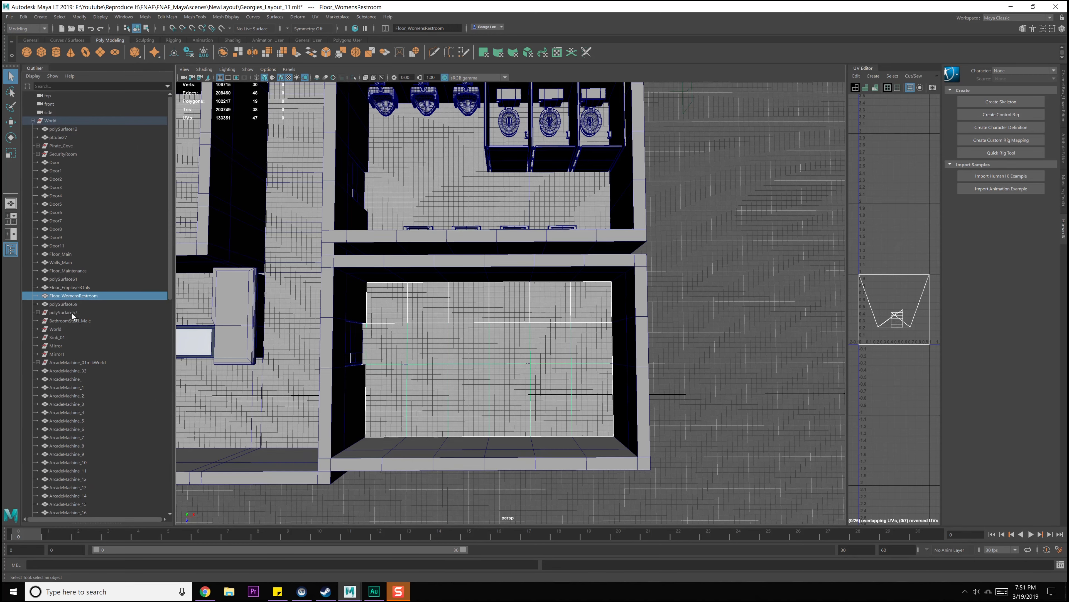
key("Delete")
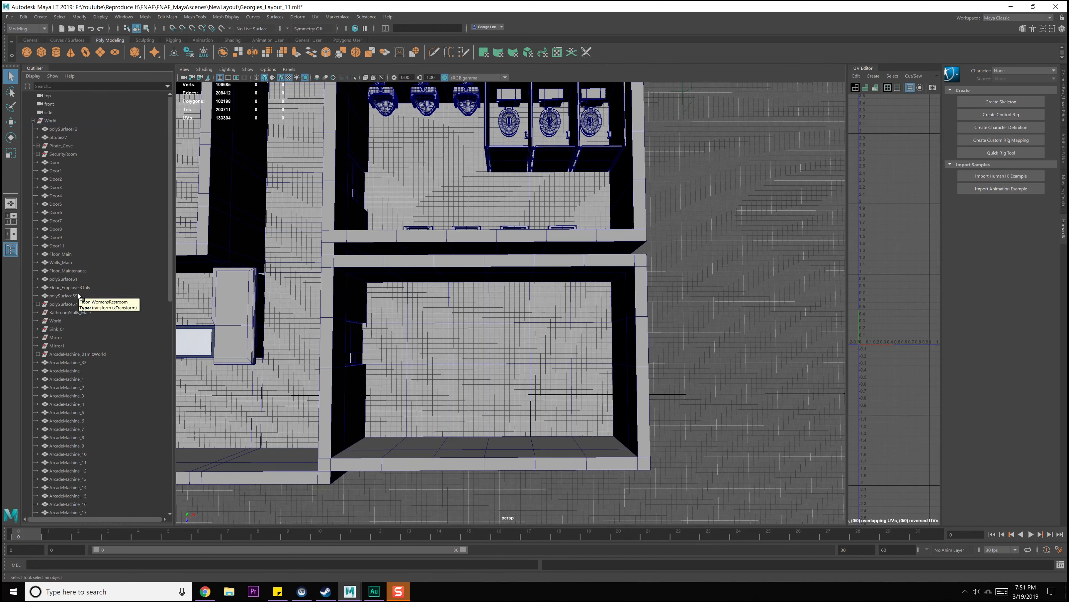
Delete the women's restroom door and the wall mesh enclosing the room.
left_click(78, 288)
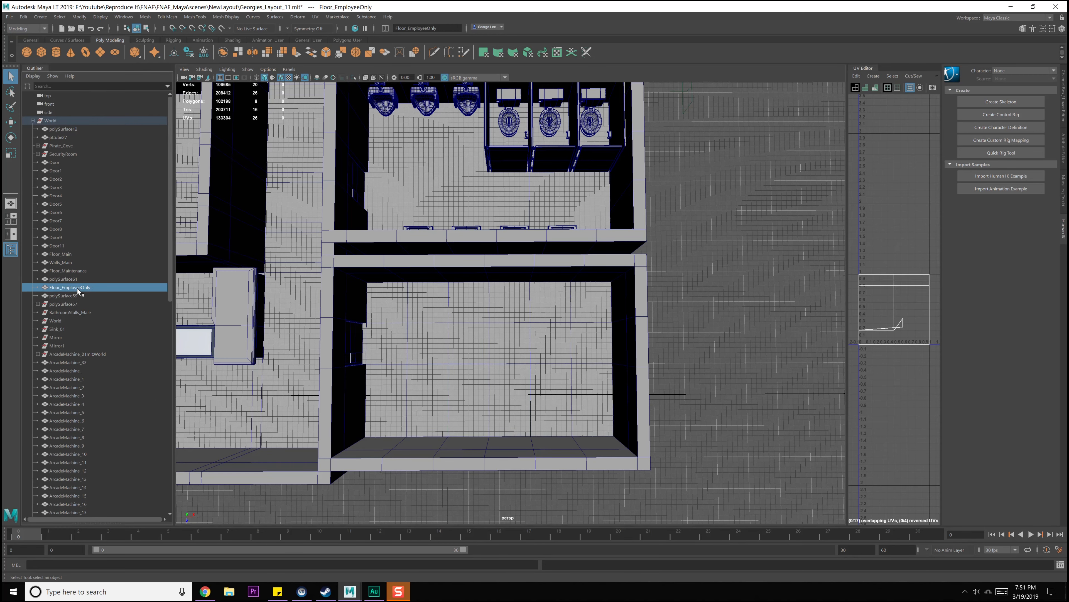
left_click(359, 342)
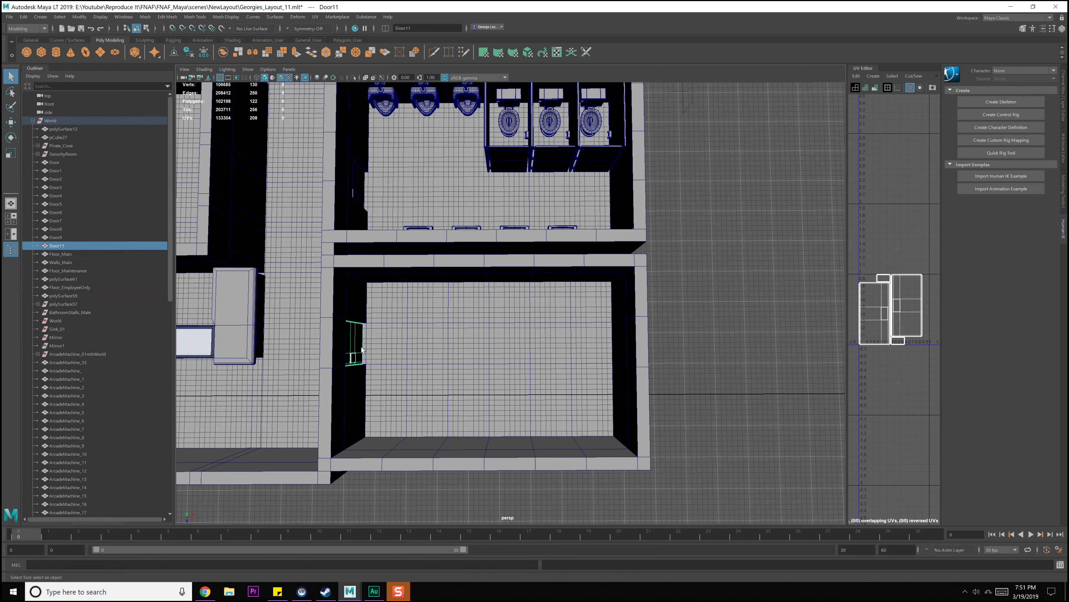
key("Delete")
left_click(367, 283)
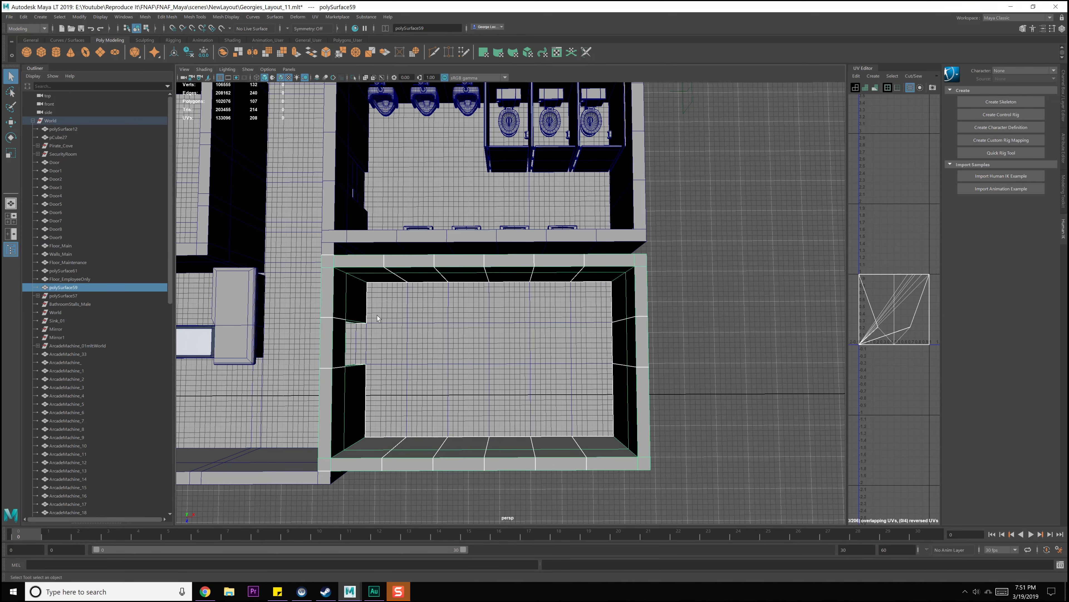
key("Delete")
Select the navigation path floor mesh and create a display layer named NavPath.
left_click(388, 341)
middle_click_drag(351, 337, 372, 342, "alt")
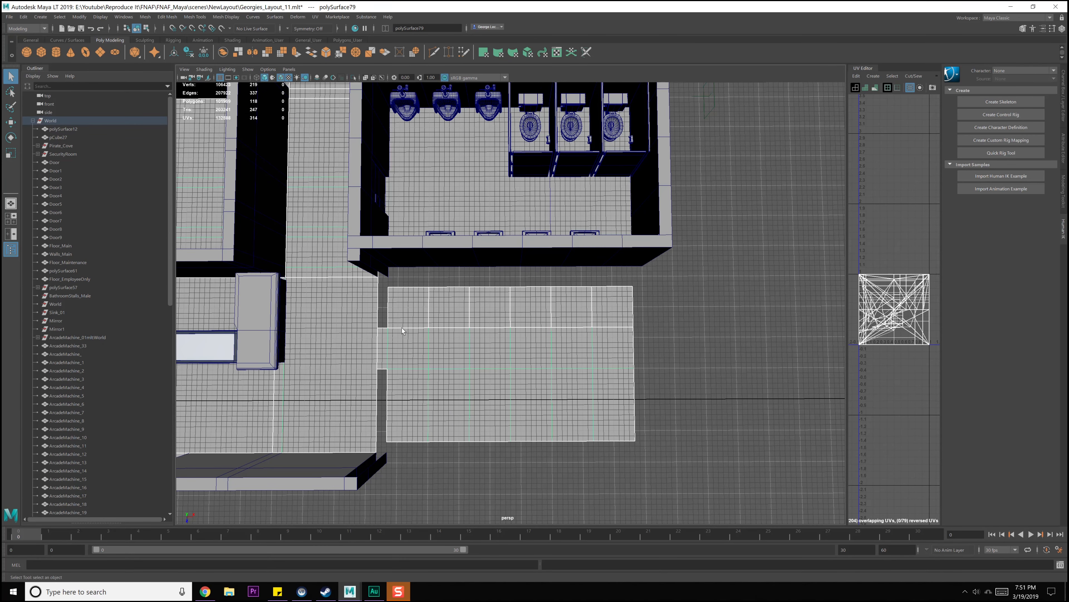
scroll(126, 305, "down", 15)
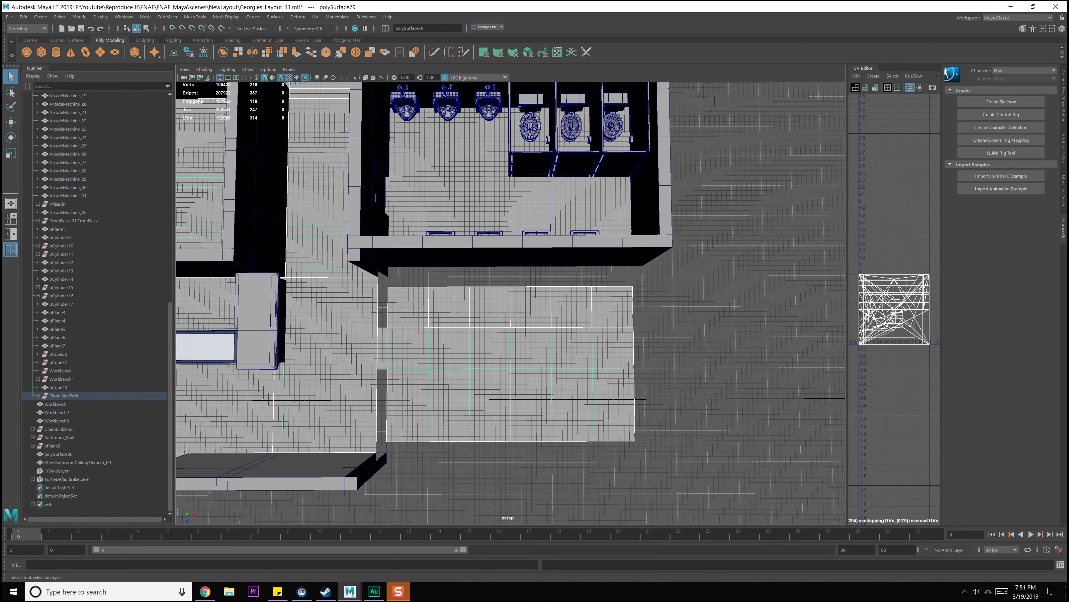
left_click(1052, 28)
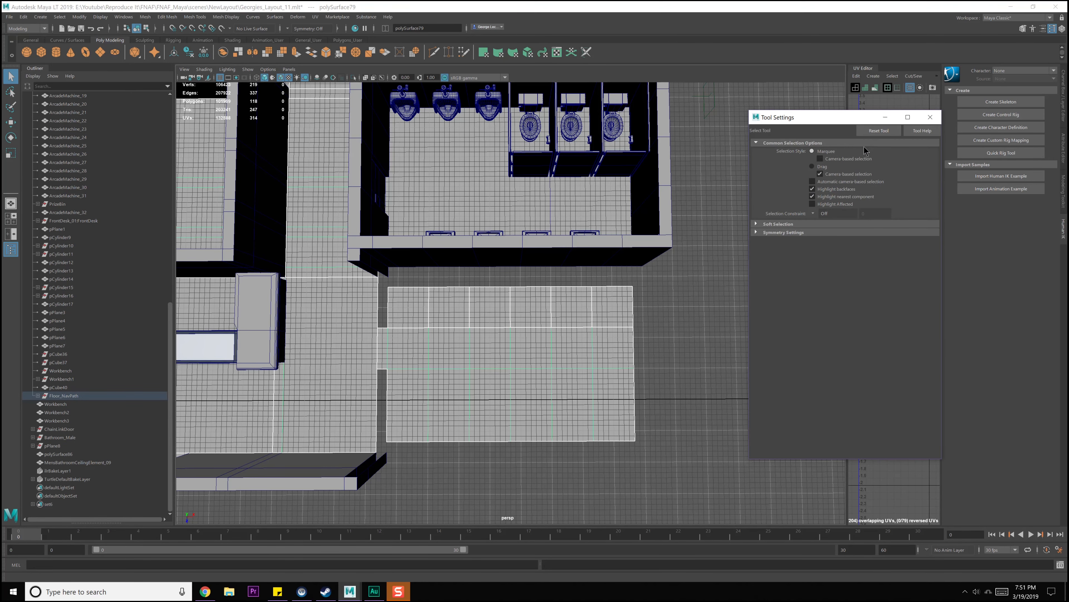
left_click(930, 116)
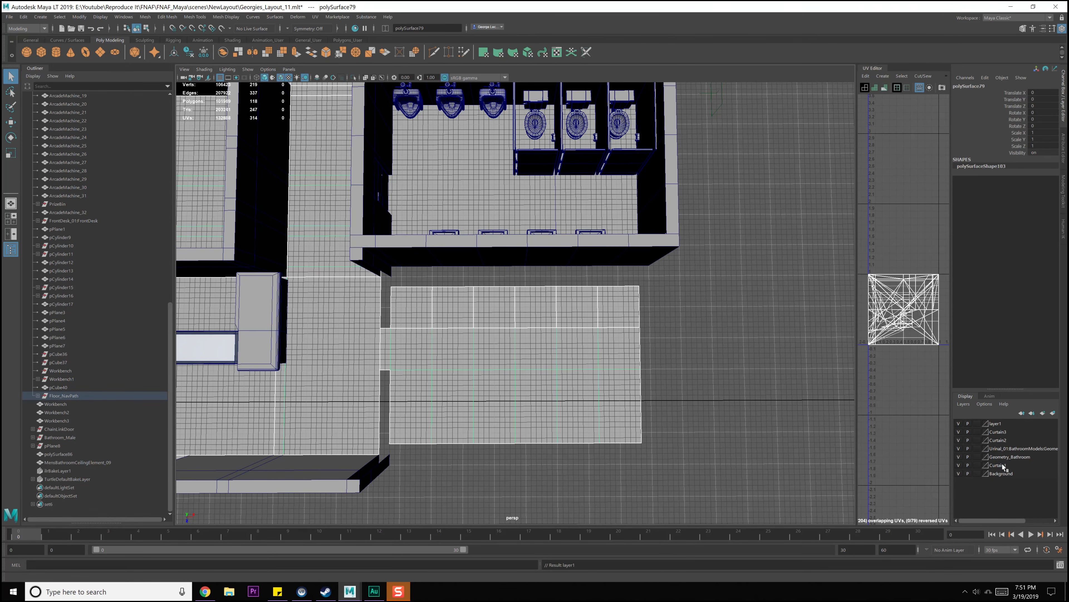
double_click(998, 423)
double_click(421, 213)
type("Na")
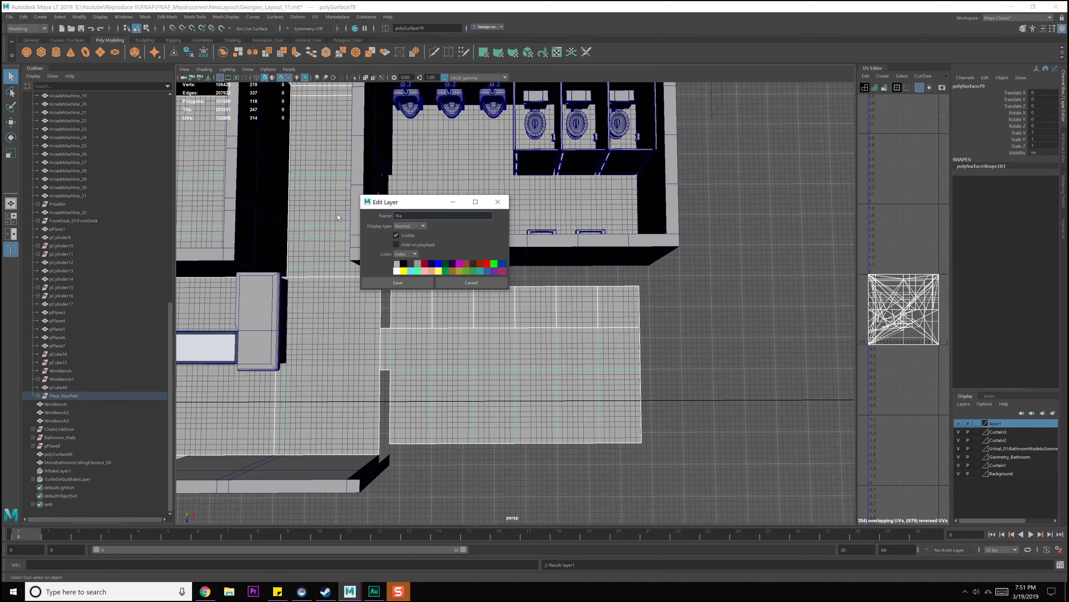
type("vPath")
left_click(383, 283)
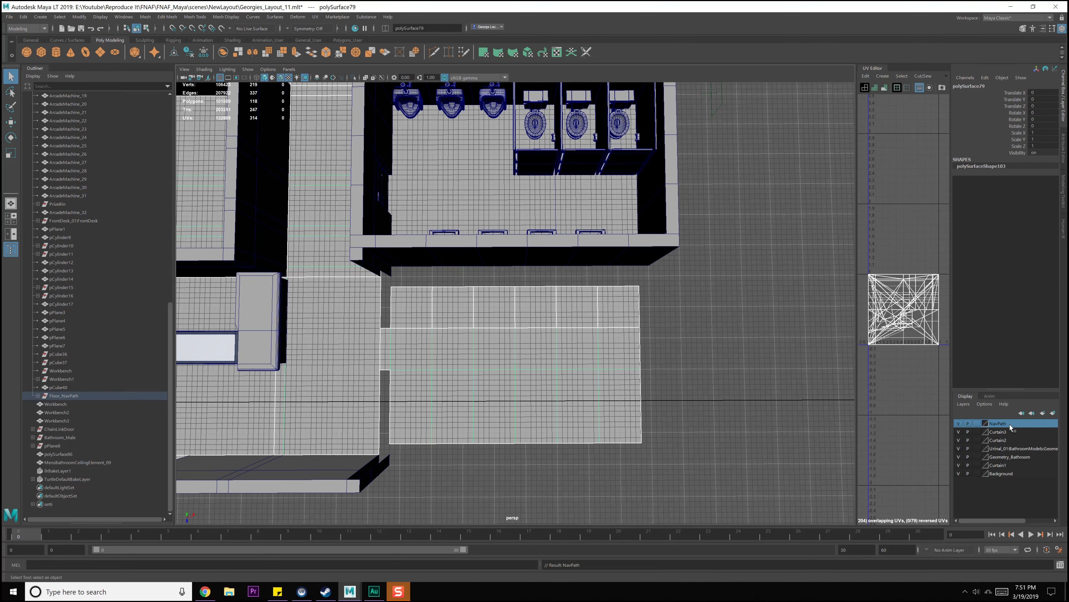
Assign the navigation path floor to the NavPath layer and set the layer's display type to reference.
left_click(967, 423)
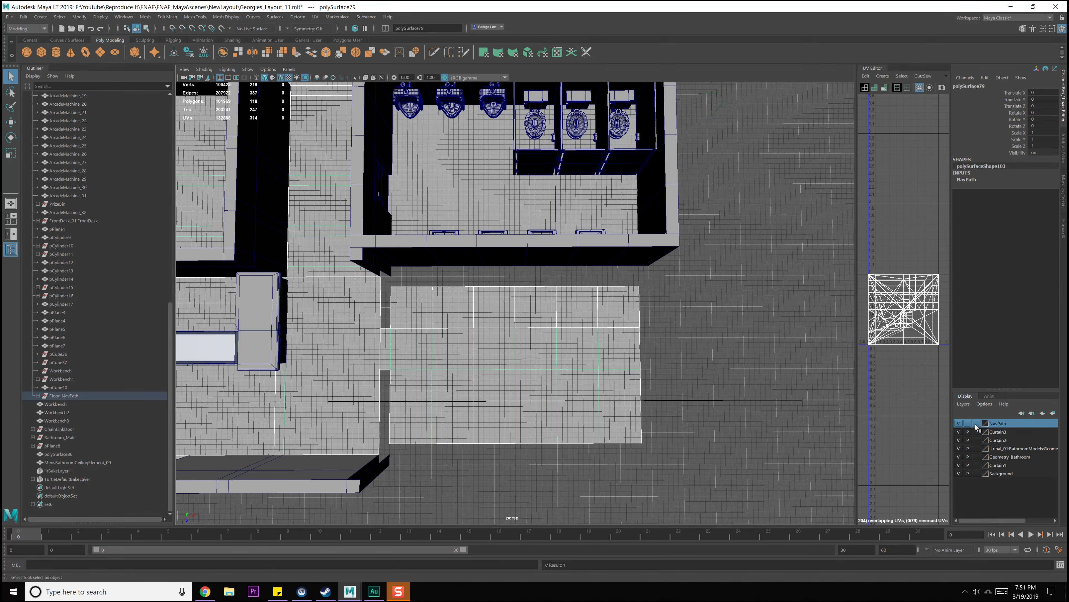
left_click(976, 424)
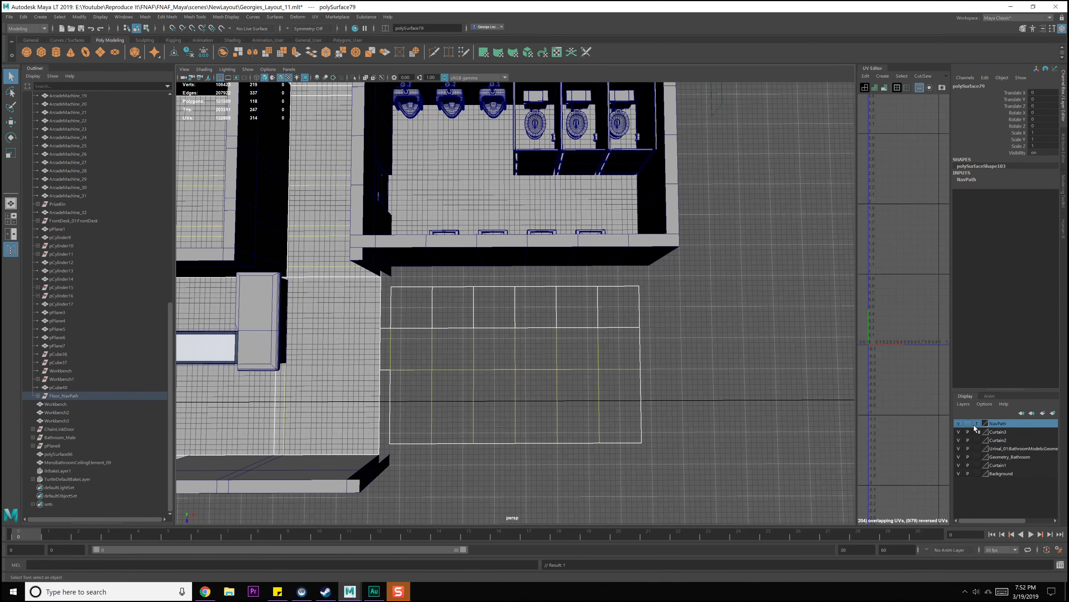
left_click(659, 355)
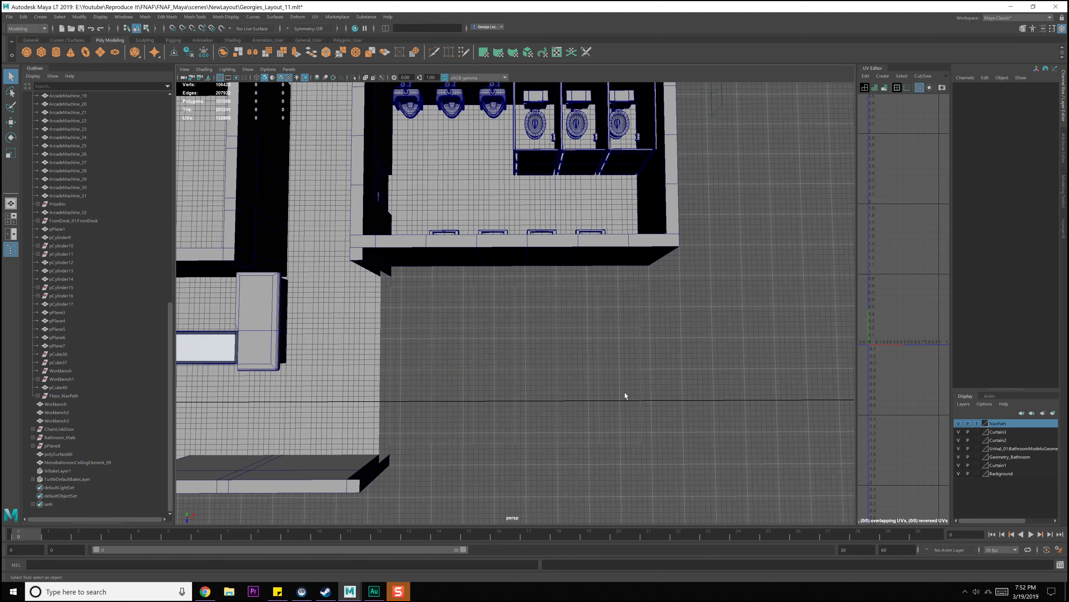
left_click(977, 424)
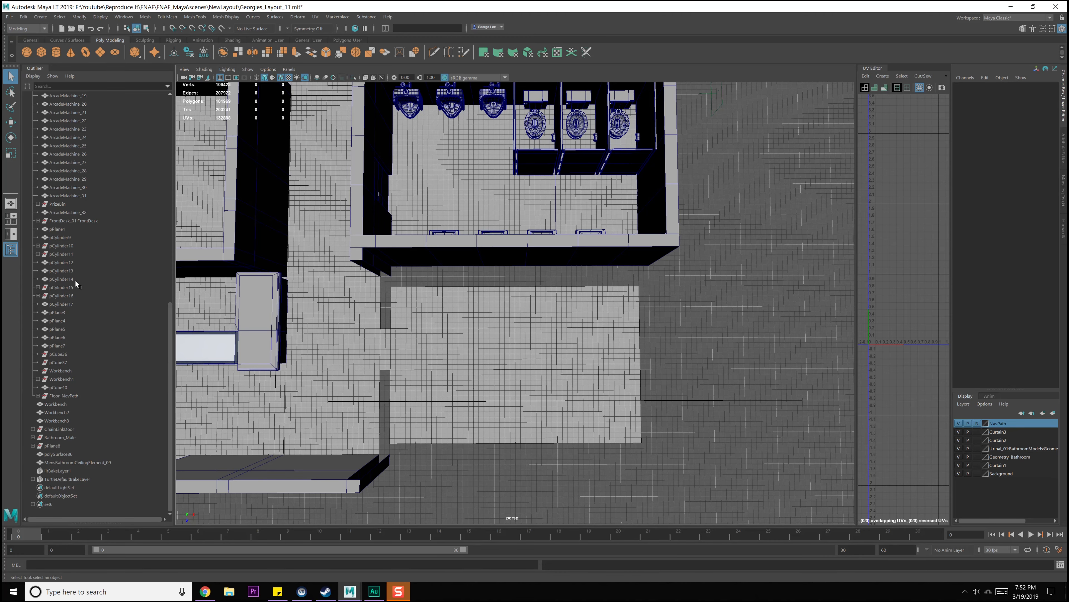
Duplicate the complete Bathroom_Male group with its walls, stalls, urinals and sinks.
scroll(90, 252, "up", 4)
left_click(459, 202)
scroll(74, 322, "down", 4)
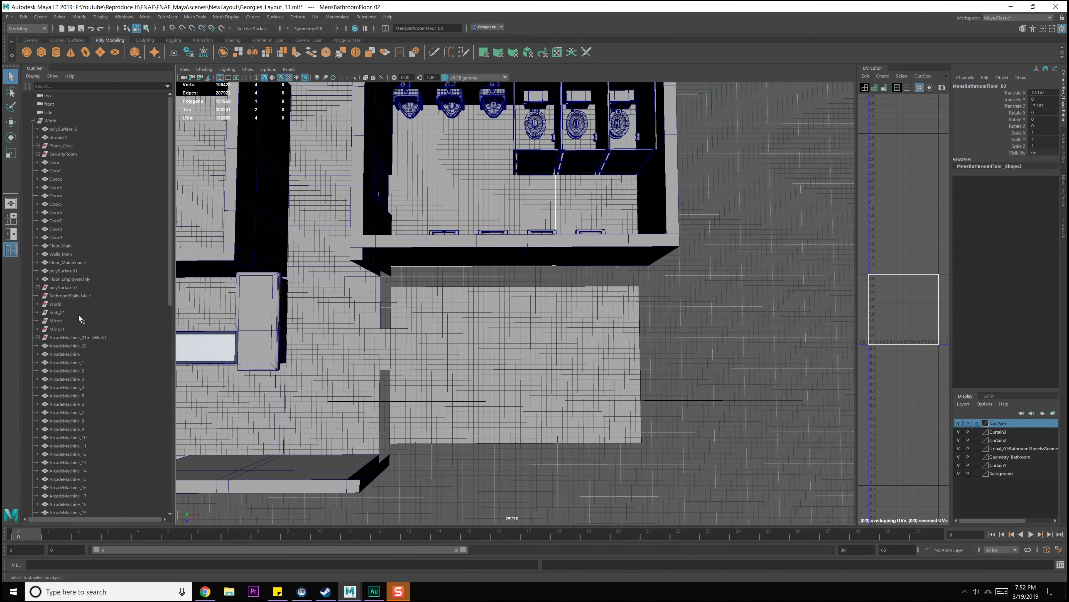
left_click(69, 438)
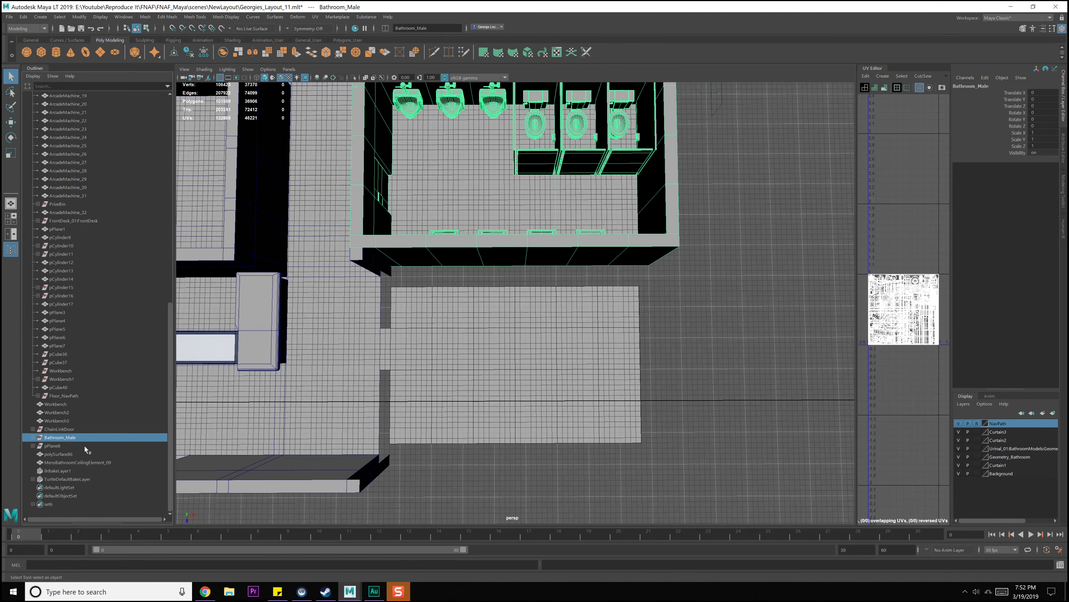
middle_click_drag(424, 207, 413, 264, "alt")
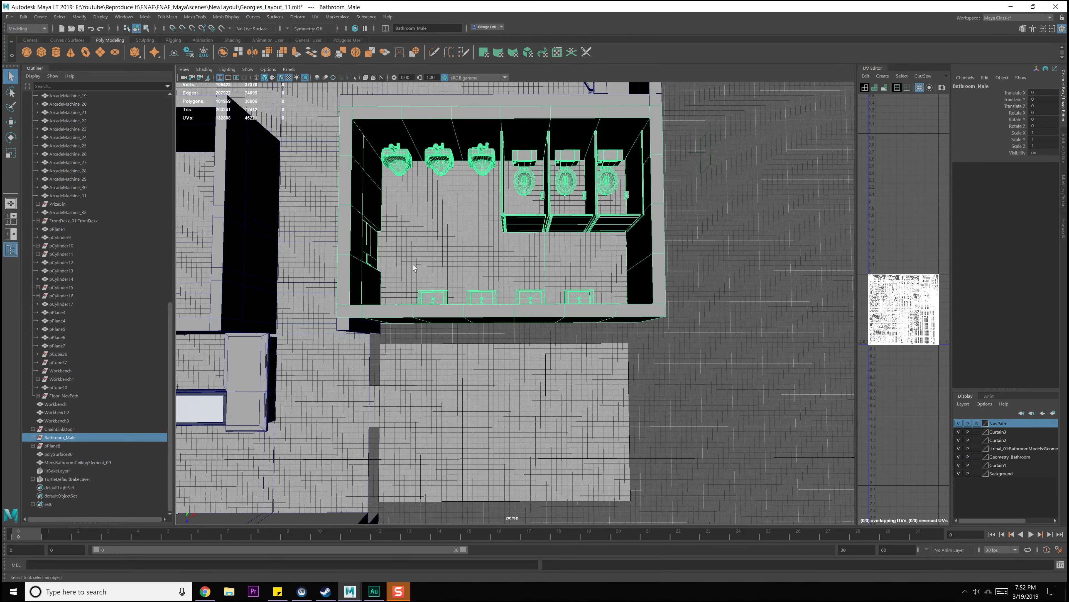
key("ctrl+d")
Rename the duplicated bathroom group Bathroom_Female.
double_click(70, 471)
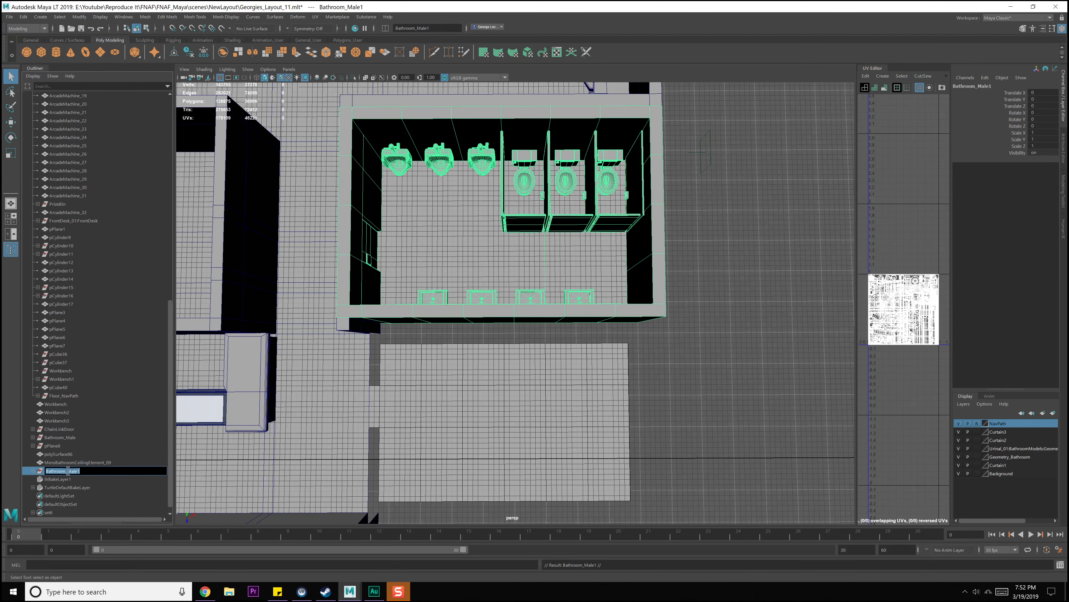
type("Fe")
key("Delete")
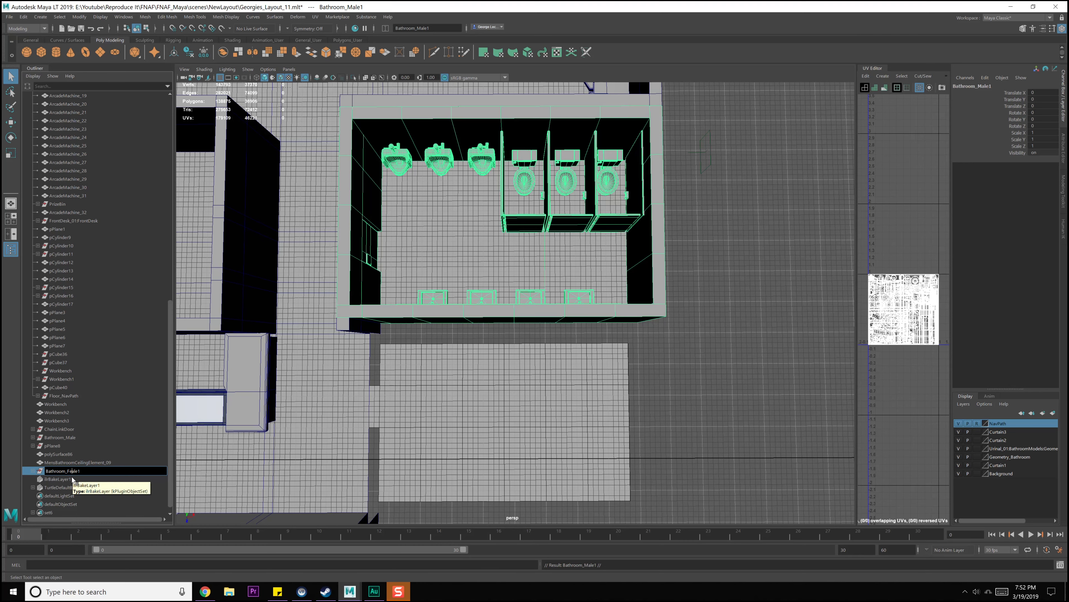
key("BackSpace")
key("Return")
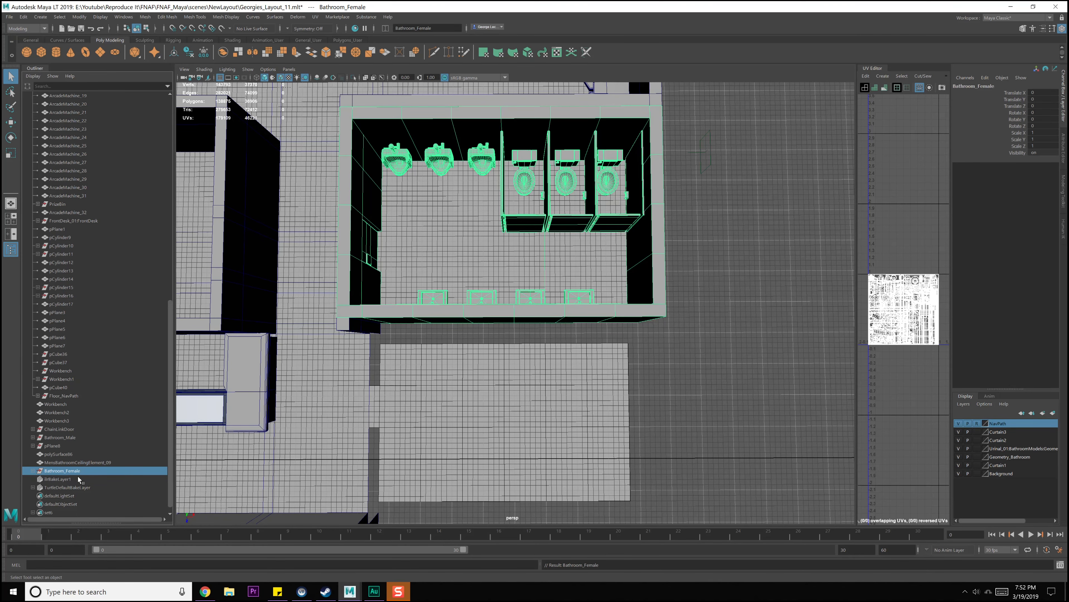
Move the Bathroom_Female group about 11.6 units along Z, beyond the empty restroom's navigation floor.
key("w")
scroll(467, 327, "down", 6)
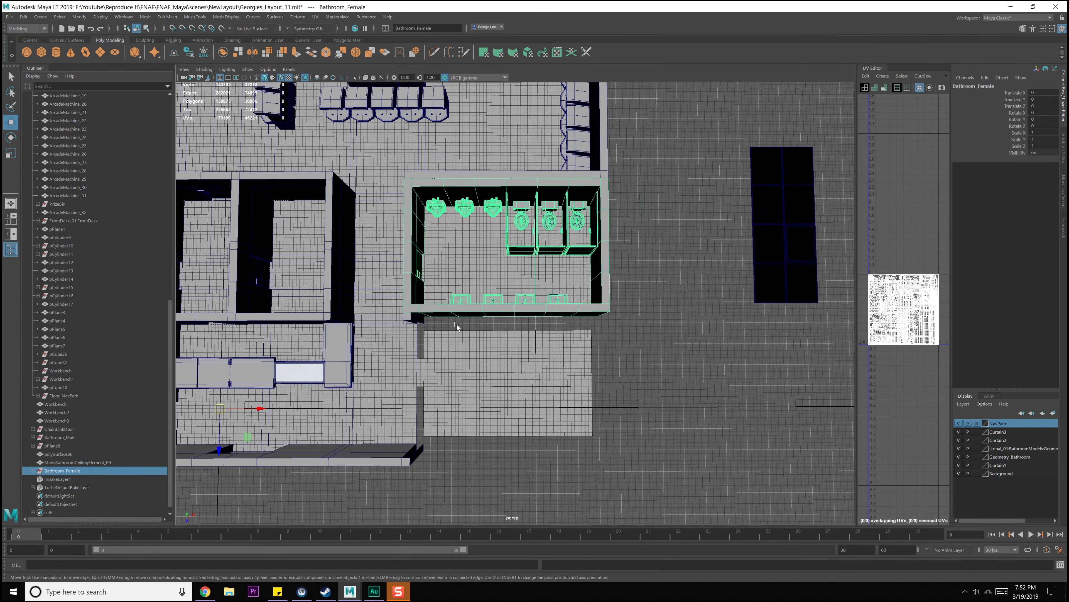
scroll(469, 310, "up", 5)
left_click_drag(469, 309, 431, 292, "alt")
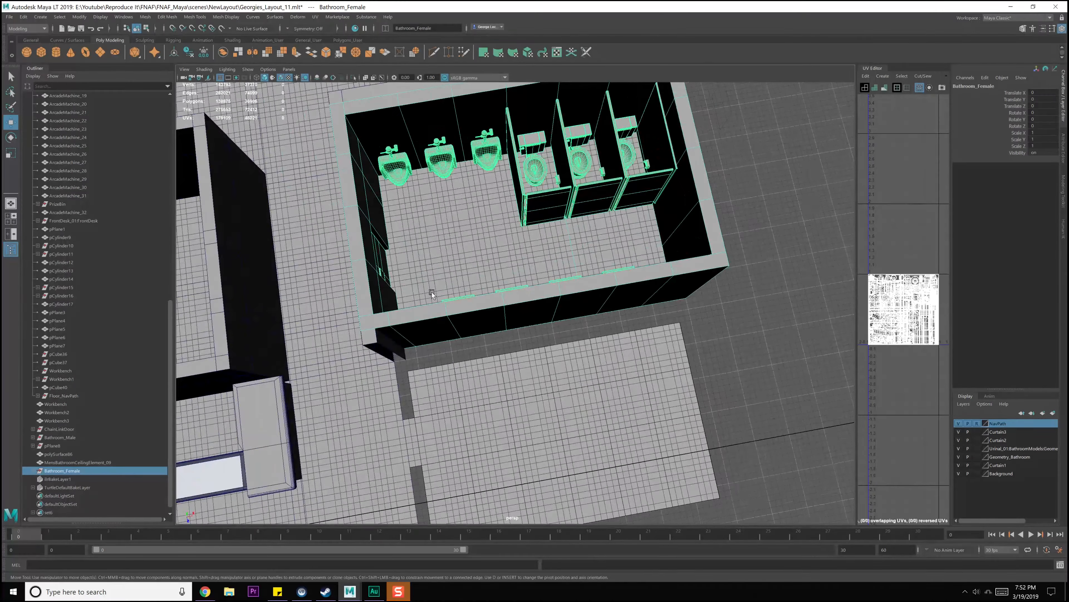
scroll(434, 295, "down", 5)
scroll(442, 359, "down", 3)
left_click_drag(375, 421, 378, 595)
scroll(461, 375, "down", 4)
middle_click_drag(461, 376, 466, 280, "alt")
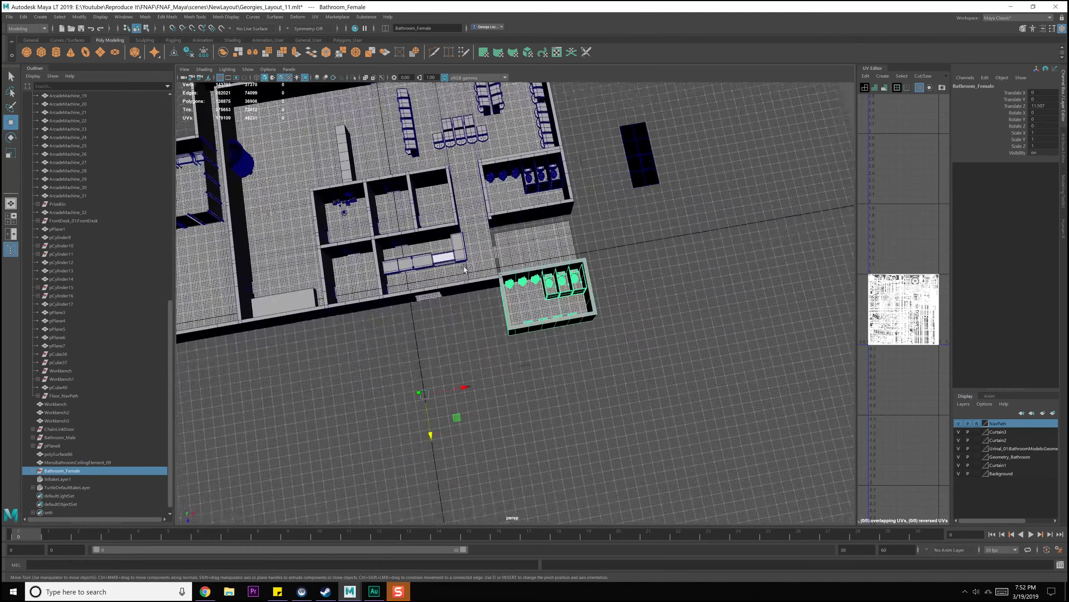
Move the Bathroom_Female group farther away from the building, to about 22.2 along Z.
scroll(466, 281, "up", 3)
left_click_drag(411, 464, 413, 485)
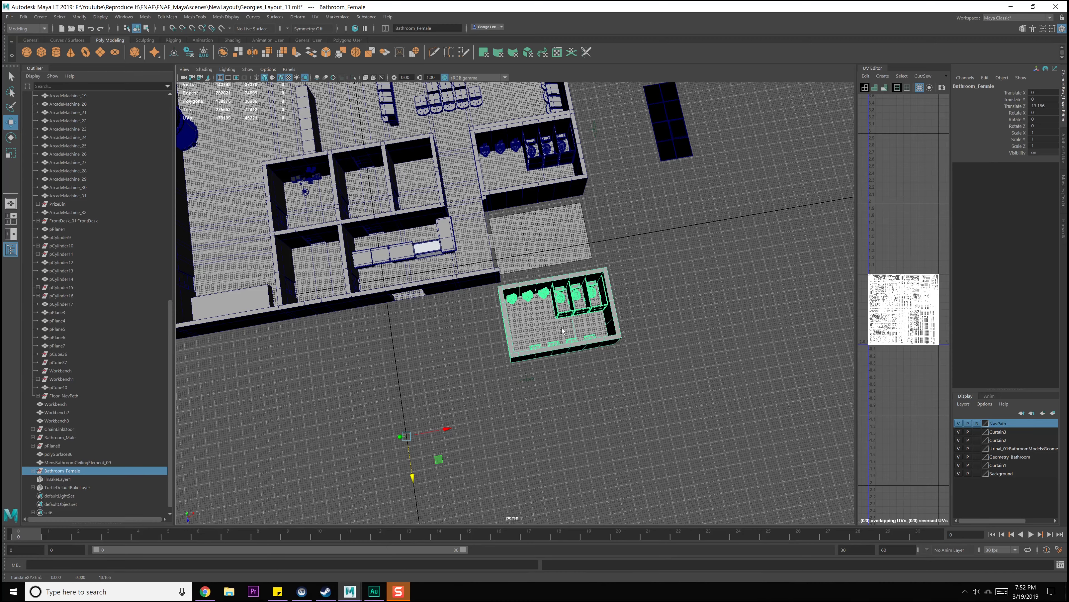
left_click_drag(480, 333, 558, 481, "alt")
middle_click_drag(570, 412, 495, 334, "alt")
scroll(494, 333, "up", 1)
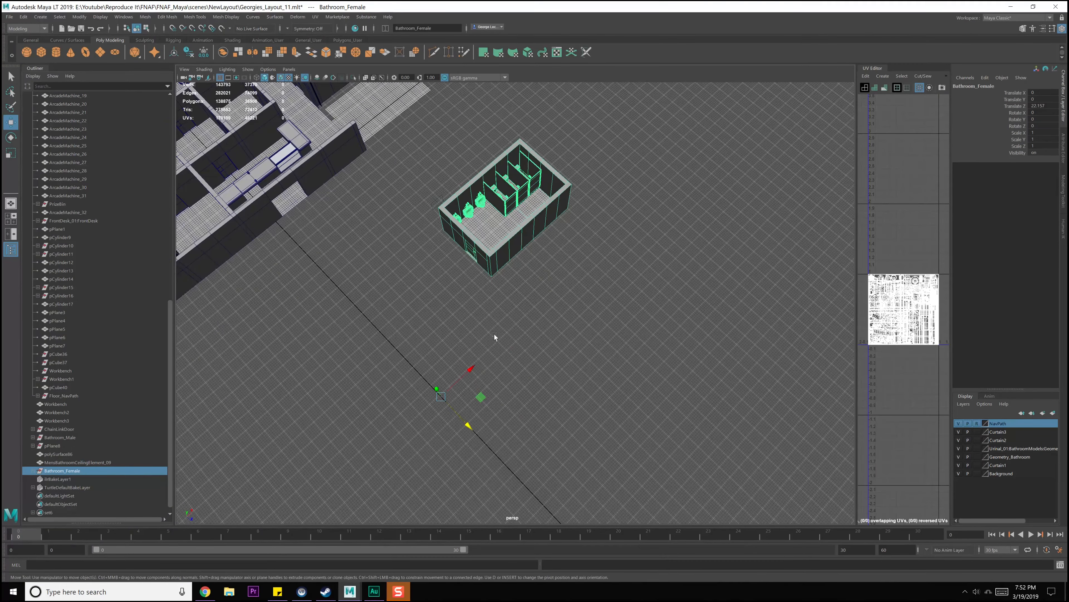
Mirror the Bathroom_Female group with geometry type Flip, world mirror position and the Z axis.
key("space")
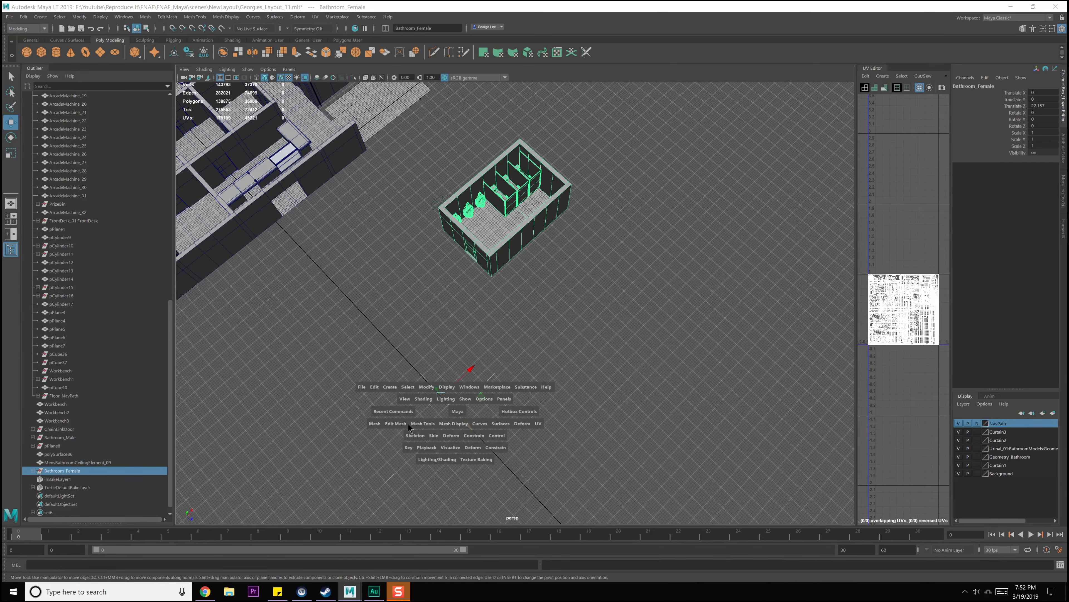
left_click_drag(380, 423, 440, 345)
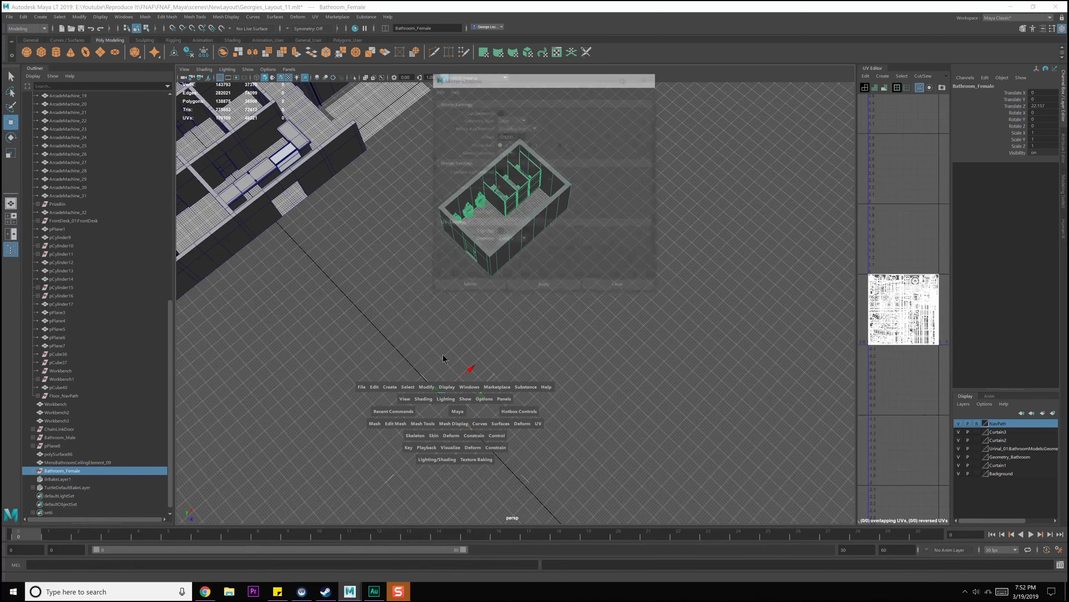
left_click(520, 121)
left_click(512, 144)
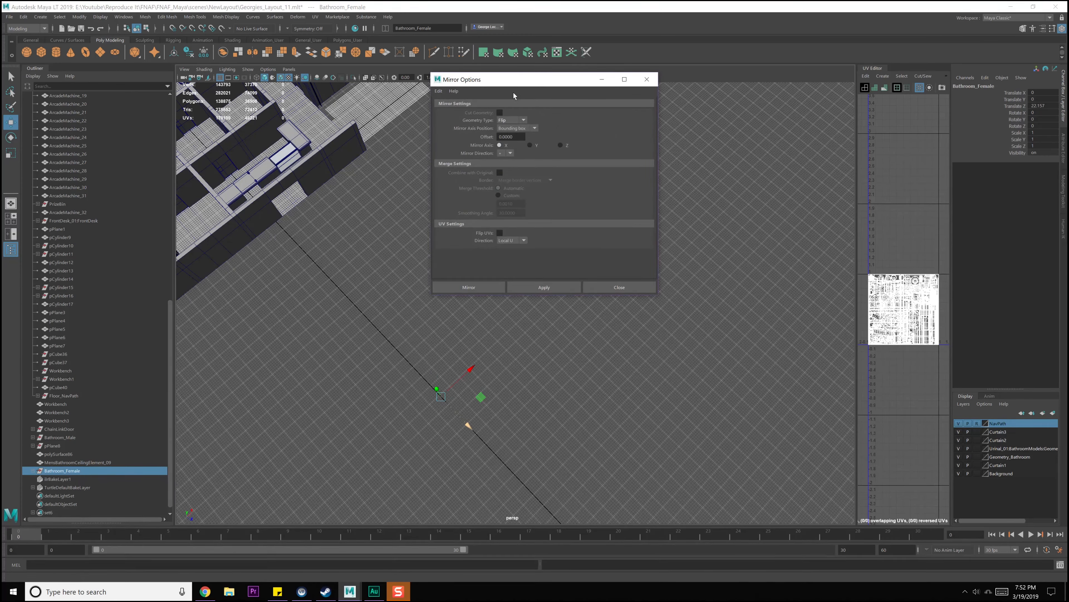
left_click_drag(513, 83, 638, 141)
left_click_drag(411, 336, 470, 310, "alt")
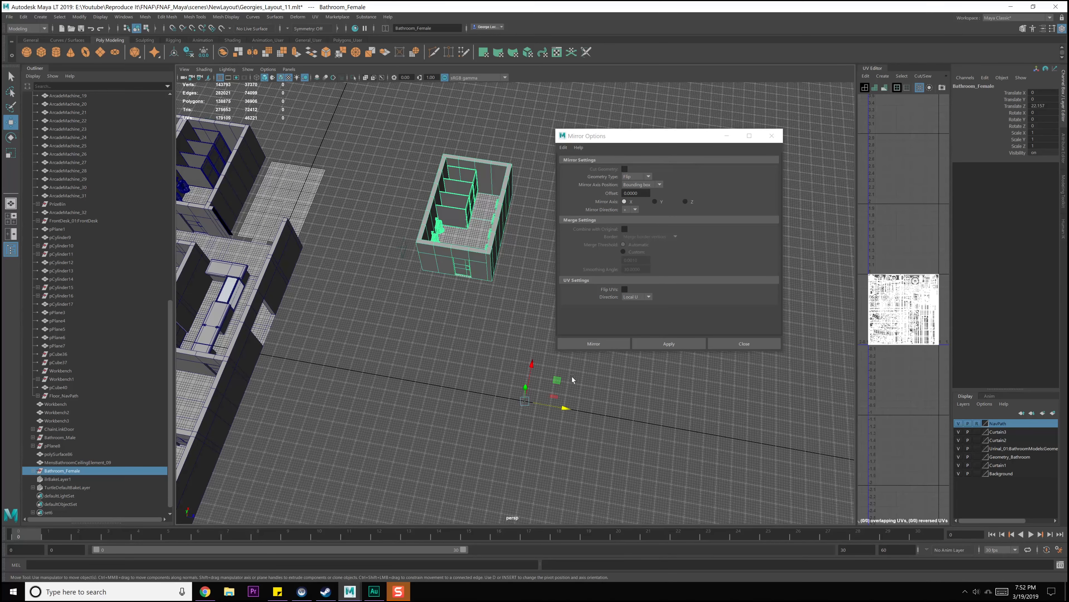
left_click(652, 186)
left_click(646, 209)
left_click_drag(404, 274, 447, 291, "alt")
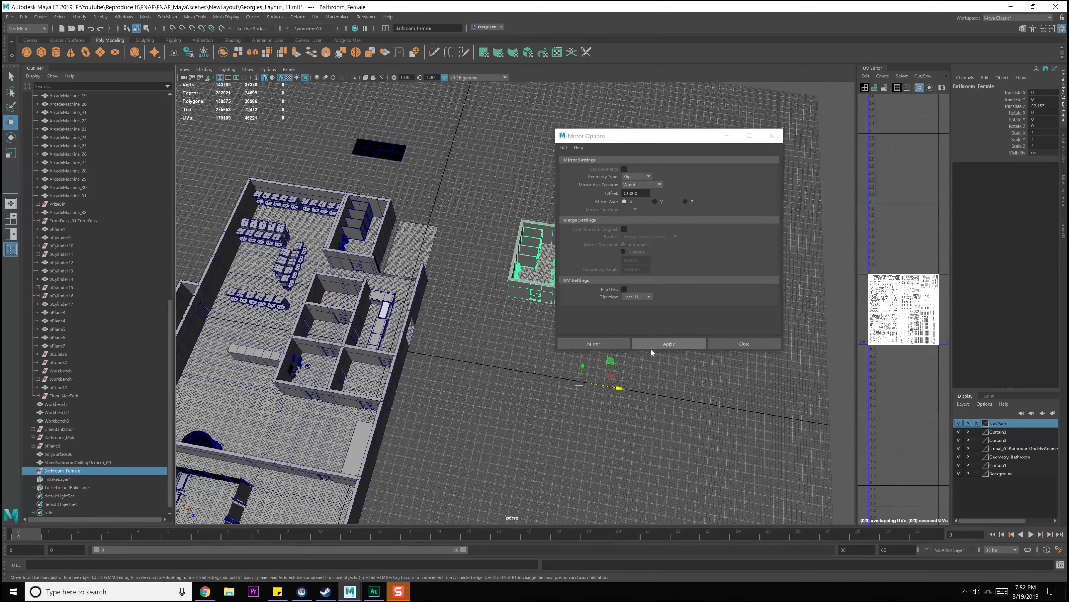
left_click(685, 201)
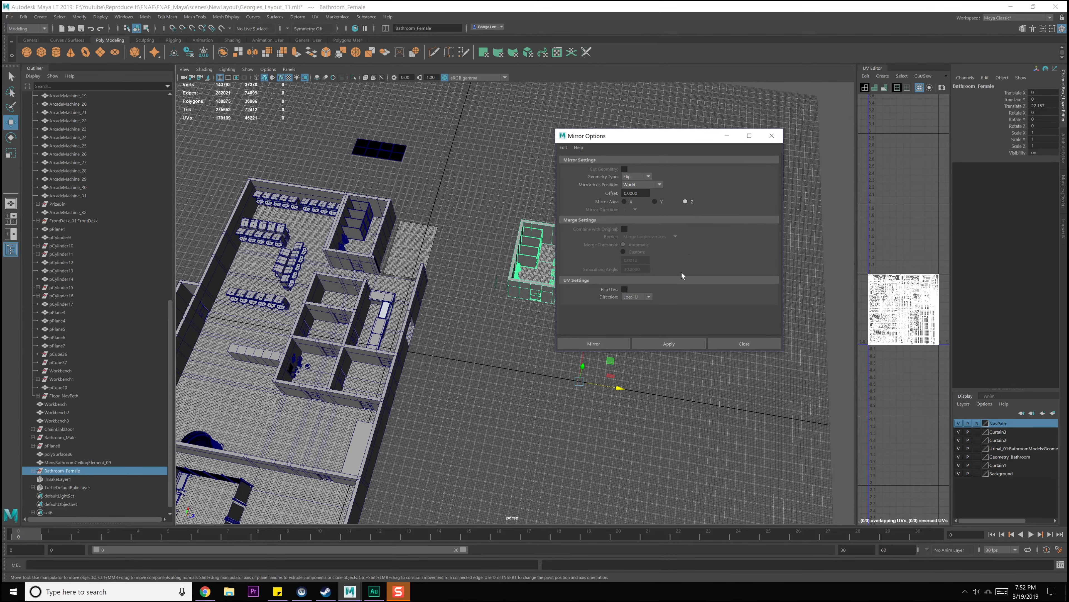
left_click(665, 345)
middle_click_drag(461, 266, 484, 295, "alt")
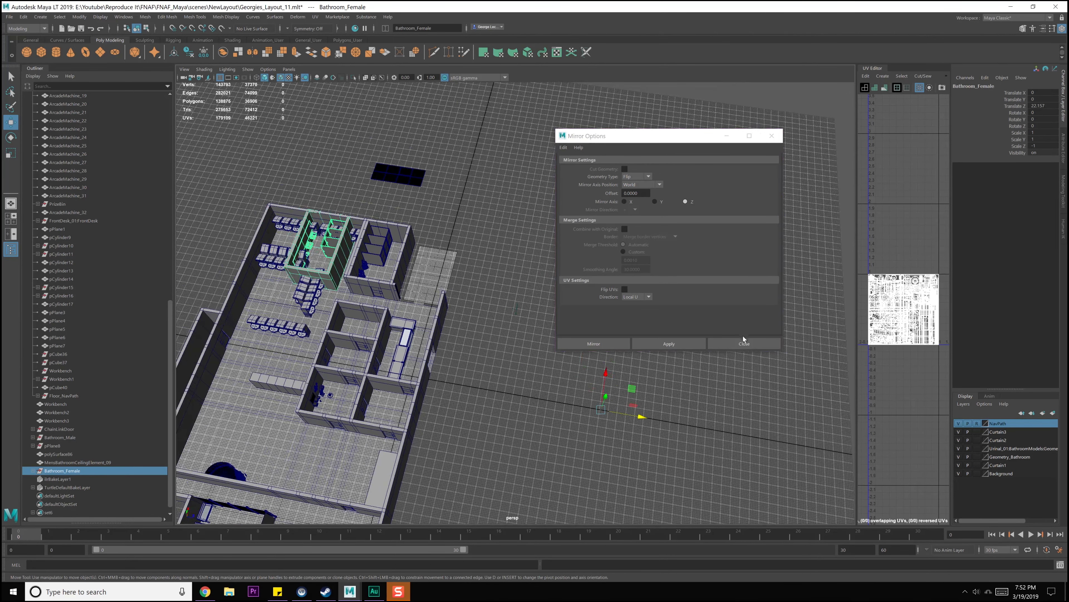
left_click(744, 344)
Move the mirrored Bathroom_Female group out of the building to about 45.6 along Z and place its pivot on the lower outer wall corner beside the doorway.
left_click_drag(643, 418, 850, 448)
middle_click_drag(590, 311, 523, 289, "alt")
scroll(645, 312, "up", 5)
scroll(646, 312, "up", 3)
scroll(536, 310, "up", 4)
key("d")
middle_click(482, 369)
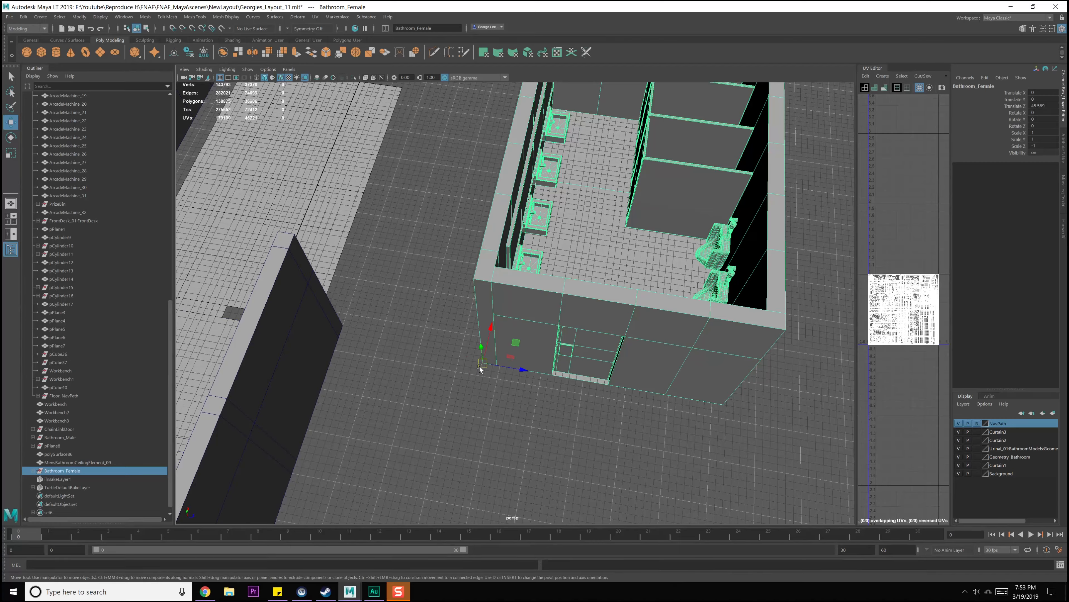
Move the Bathroom_Female group back toward the men's bathroom, to about 37.7 along Z, over the empty restroom floor.
scroll(449, 301, "down", 5)
left_click_drag(451, 306, 484, 312, "alt")
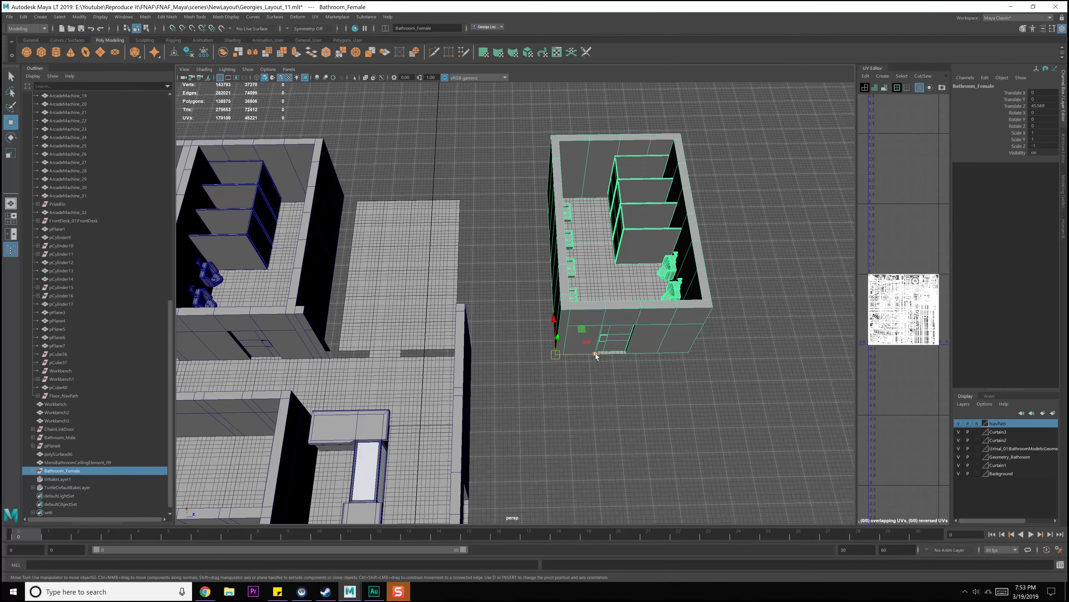
left_click_drag(596, 355, 429, 355)
scroll(597, 300, "up", 5)
scroll(597, 300, "up", 3)
mouse_move(597, 300)
middle_mouse_down("alt")
mouse_move(657, 295)
mouse_move(577, 293)
middle_mouse_up("alt")
left_click_drag(577, 293, 580, 327, "alt")
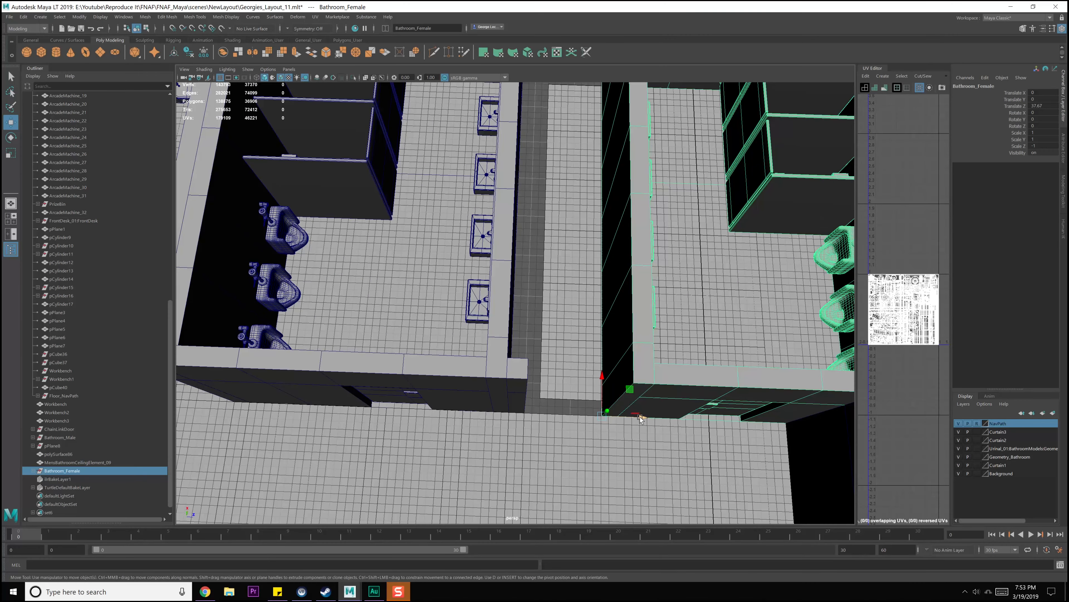
left_click(516, 365)
scroll(523, 382, "down", 5)
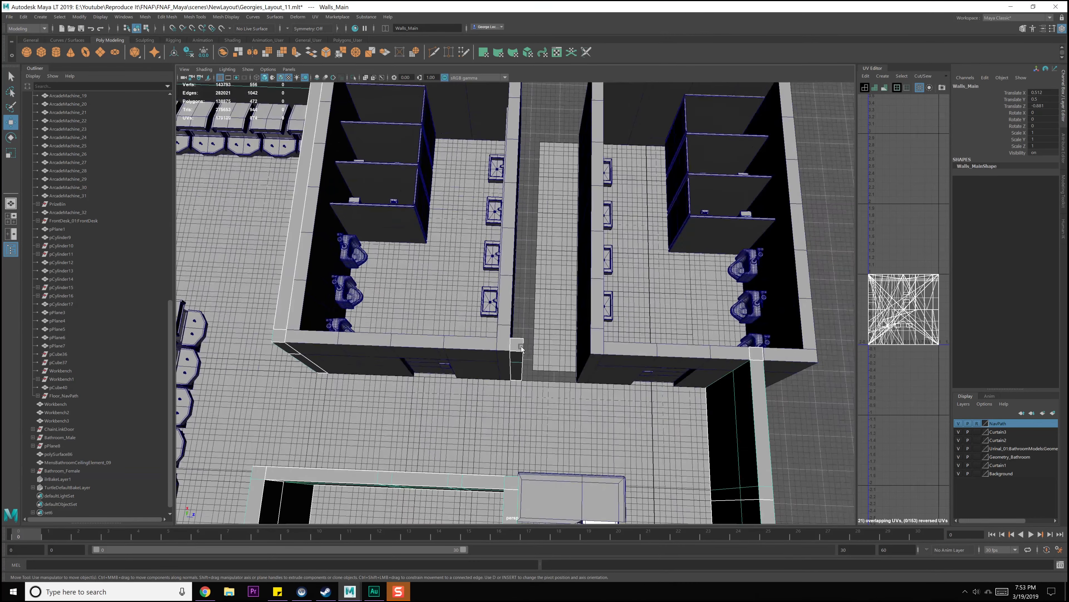
scroll(522, 354, "up", 3)
right_click_drag(521, 358, 521, 381)
left_click(521, 380)
middle_click_drag(558, 398, 538, 380, "alt")
left_click(586, 379)
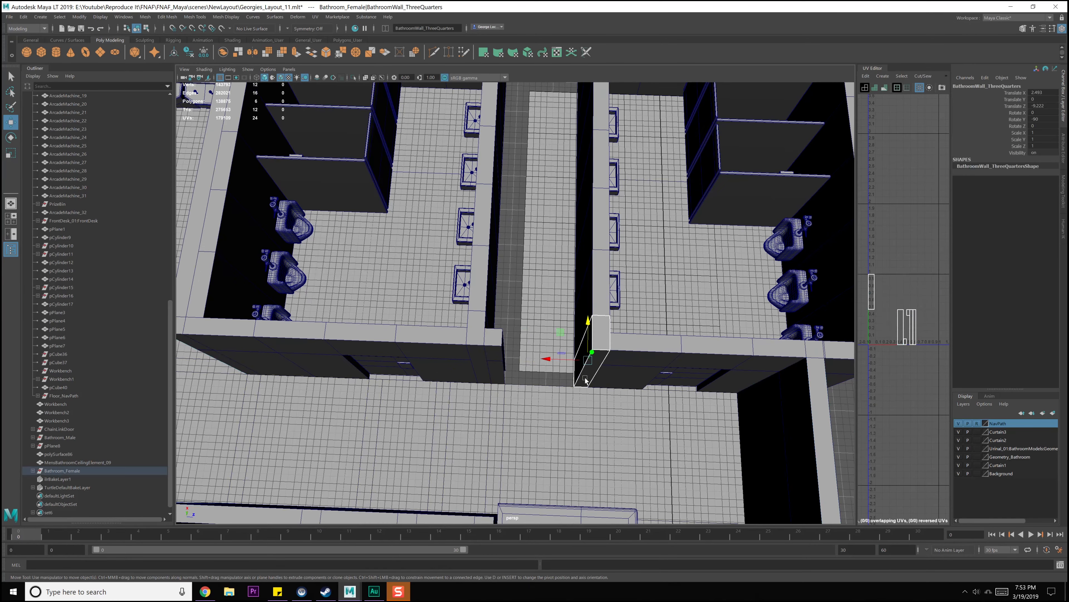
left_click(632, 379)
Move the whole Bathroom_Female group closer to the men's bathroom, to about 35.7 along Z, and deselect it.
left_click(90, 469)
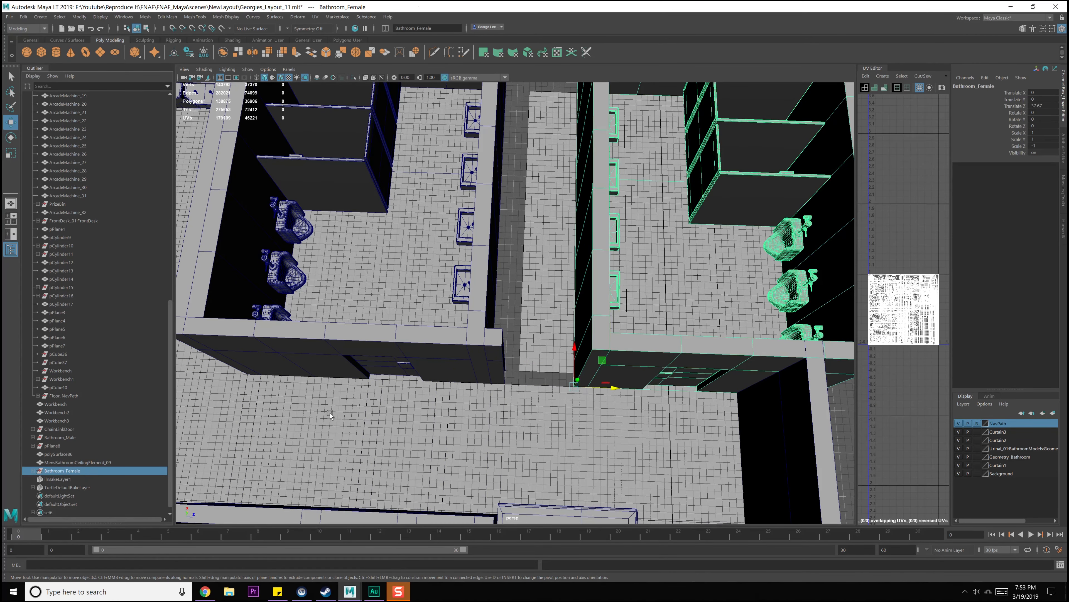
scroll(609, 396, "up", 2)
left_click_drag(610, 398, 579, 306)
key("q")
left_click(641, 325)
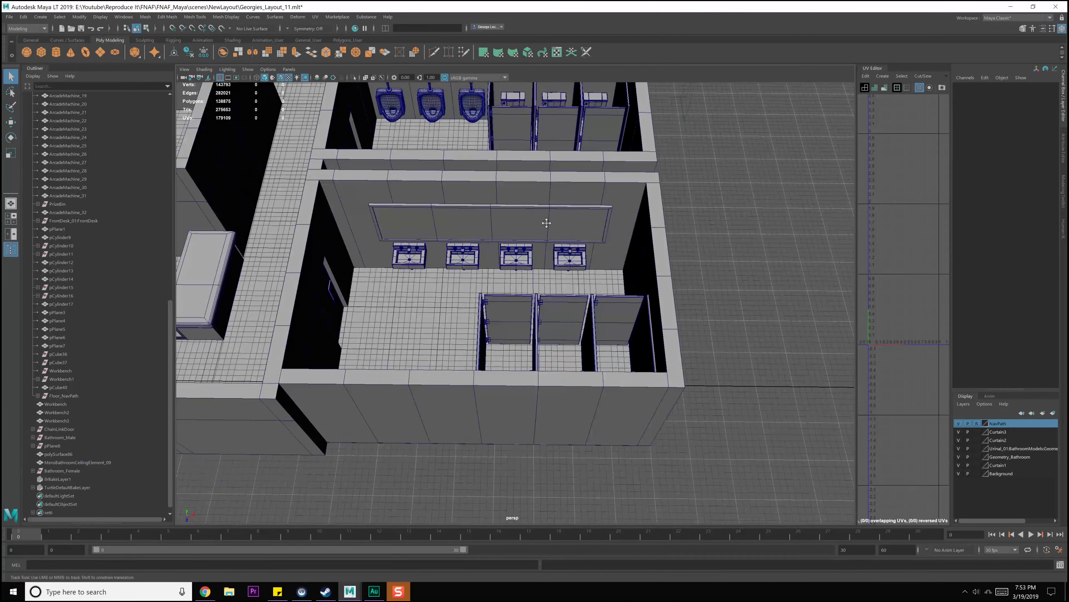
Apply Freeze Transformations with its options to the whole Bathroom_Female group.
middle_click_drag(545, 218, 552, 289, "alt")
left_click(509, 300)
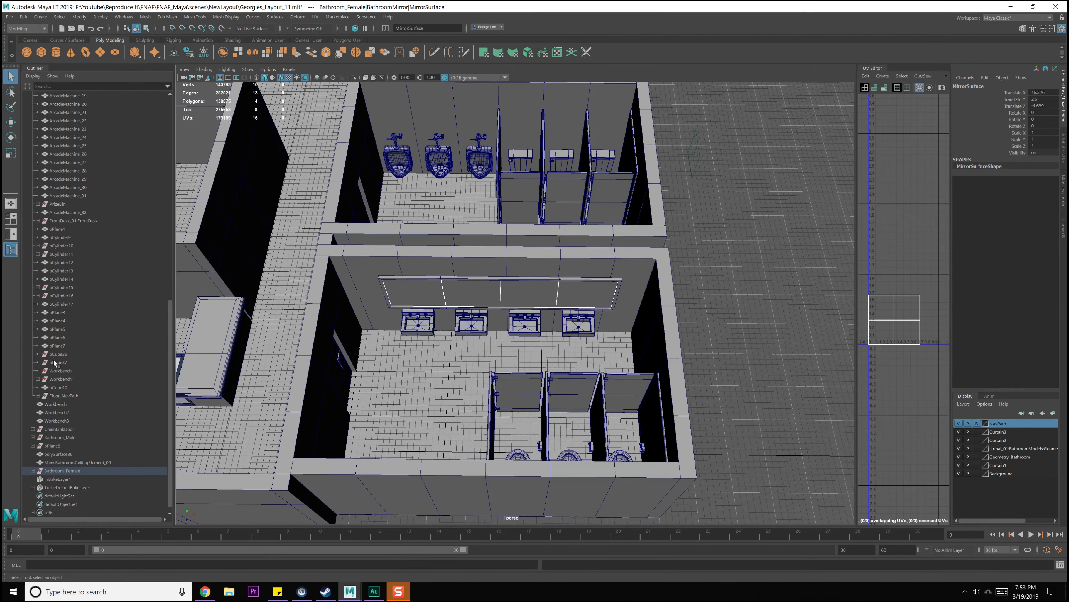
left_click(73, 470)
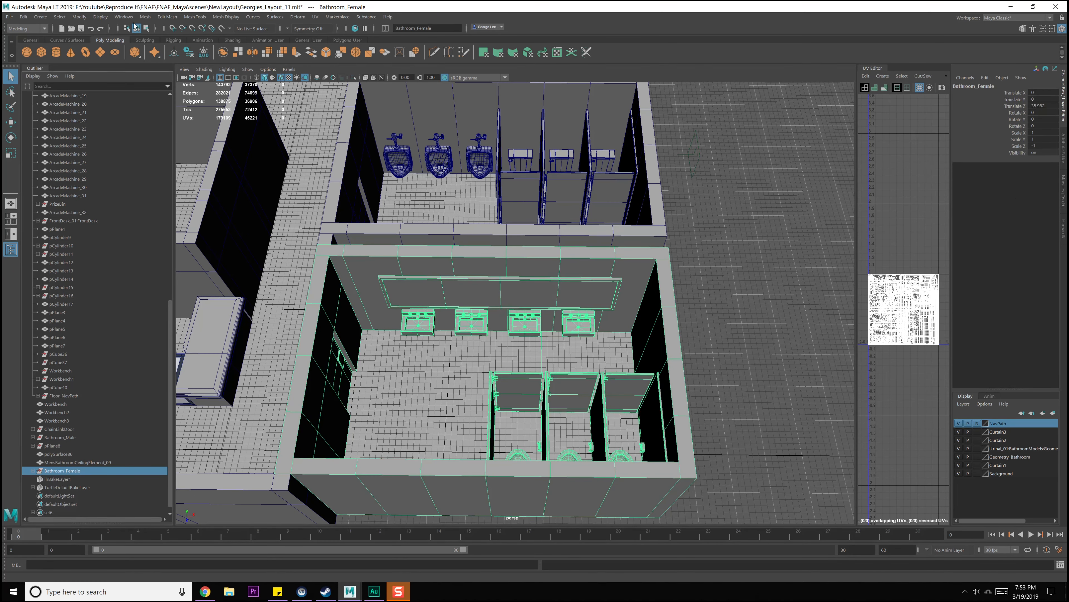
left_click(79, 16)
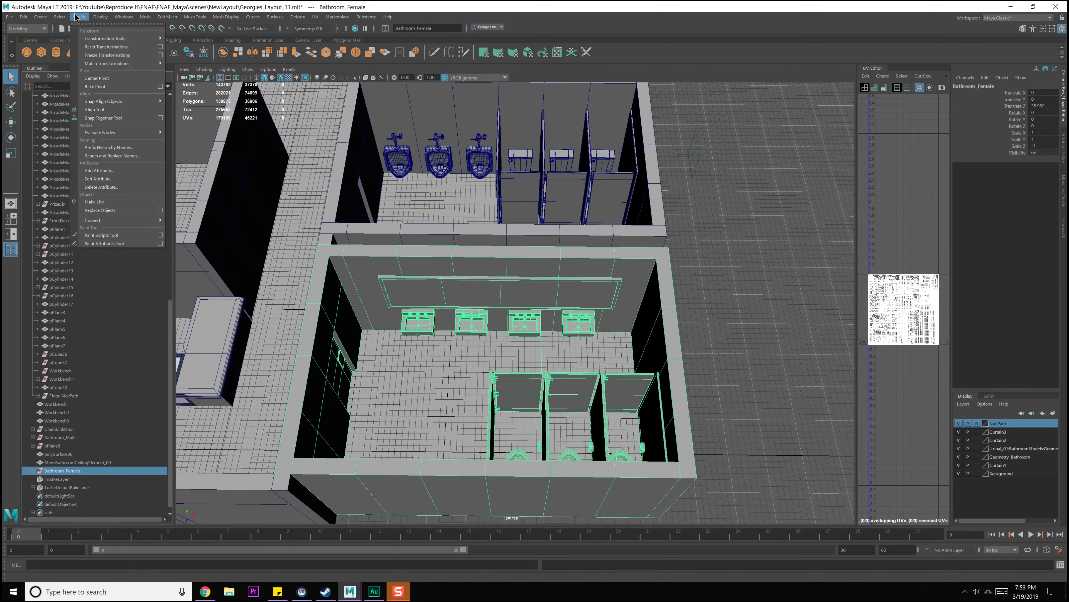
left_click(160, 55)
left_click(632, 165)
left_click(669, 281)
left_click(732, 282)
Examine the women's bathroom from several sides, checking its sinks, stalls, urinals and entrance door.
middle_click_drag(707, 293, 763, 198, "alt")
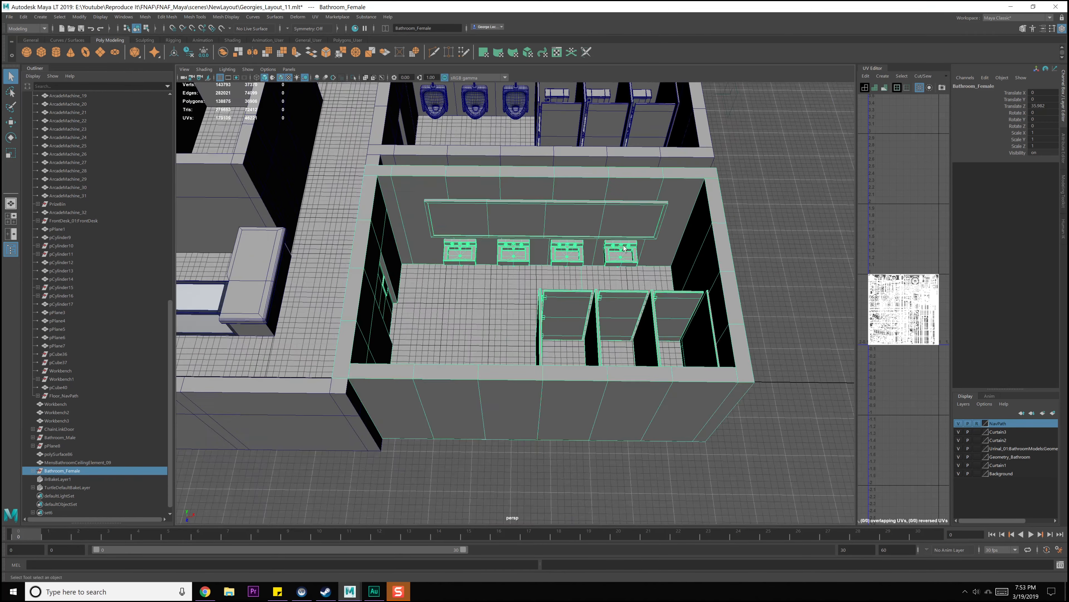
right_click_drag(763, 198, 800, 211, "alt")
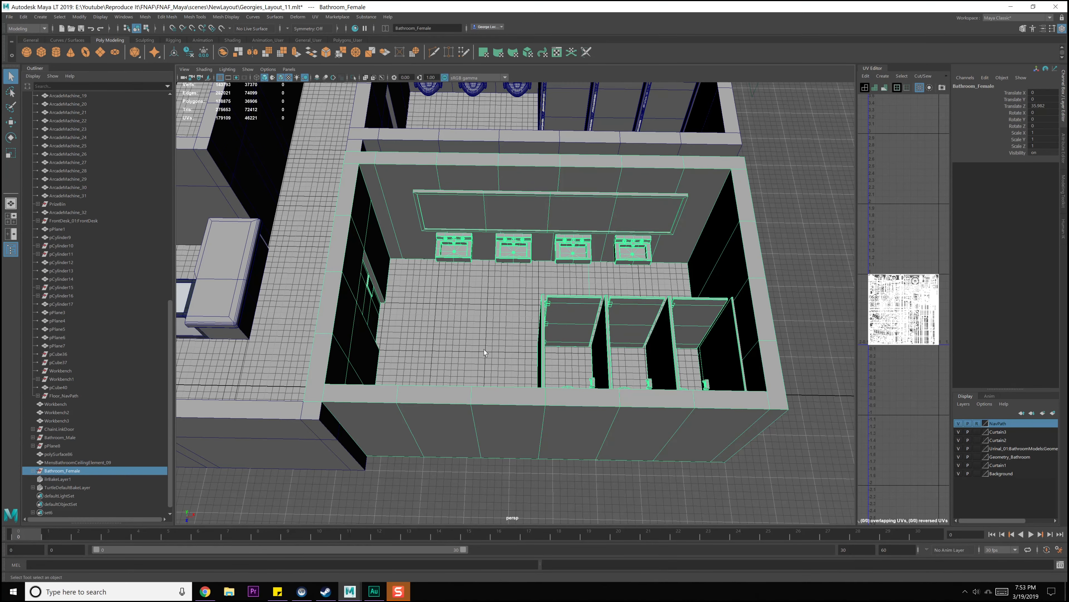
left_click_drag(431, 297, 415, 264, "alt")
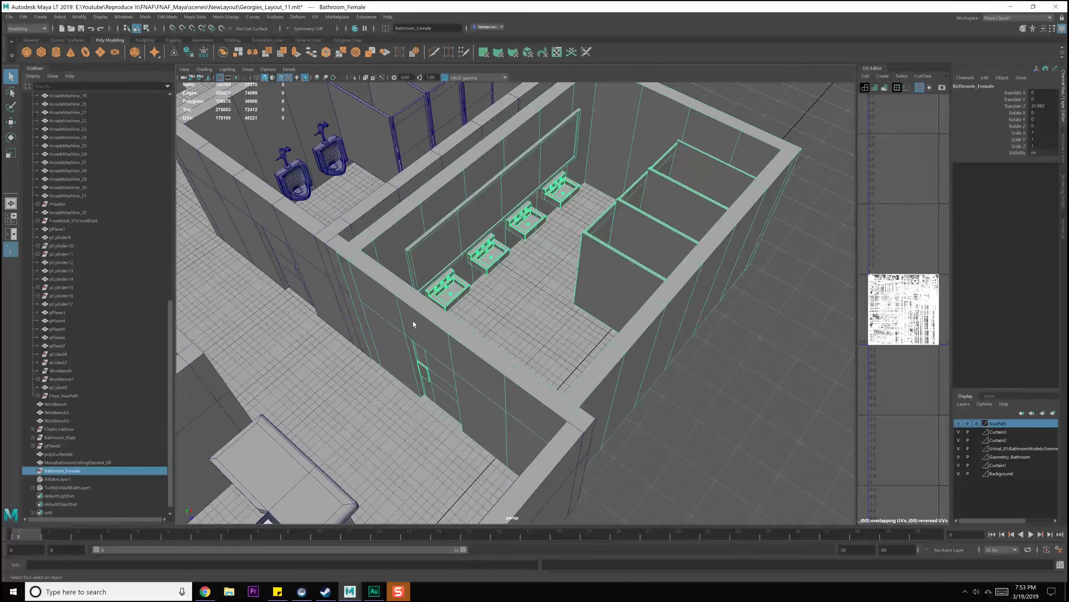
left_click_drag(490, 278, 544, 325, "alt")
right_click_drag(543, 325, 613, 297, "alt")
middle_click_drag(612, 298, 548, 284, "alt")
left_click(715, 274)
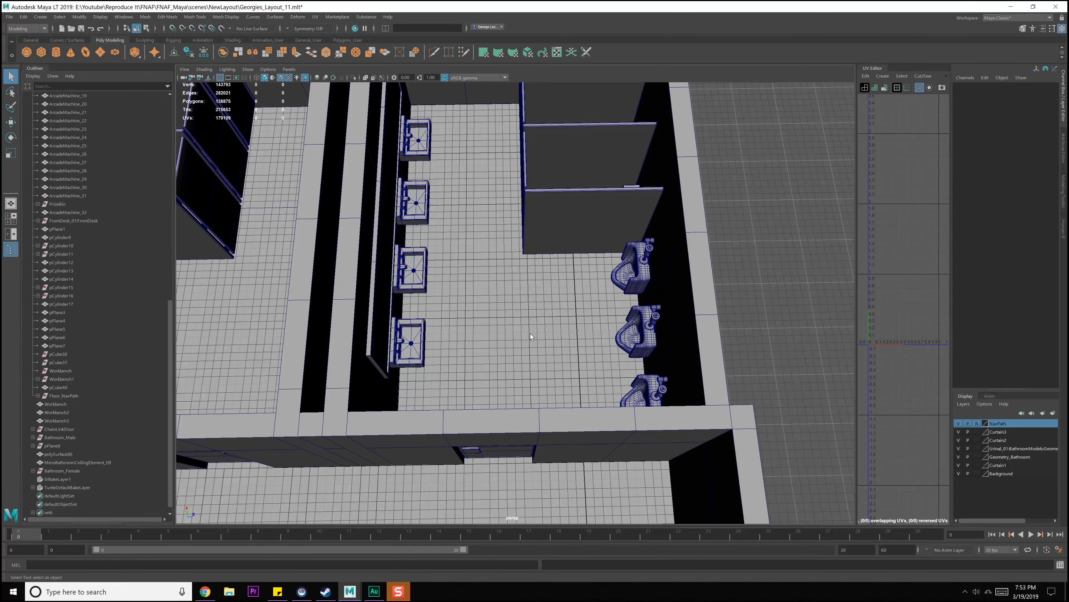
middle_click_drag(522, 356, 523, 278, "alt")
right_click_drag(523, 279, 500, 374, "alt")
left_click(499, 373)
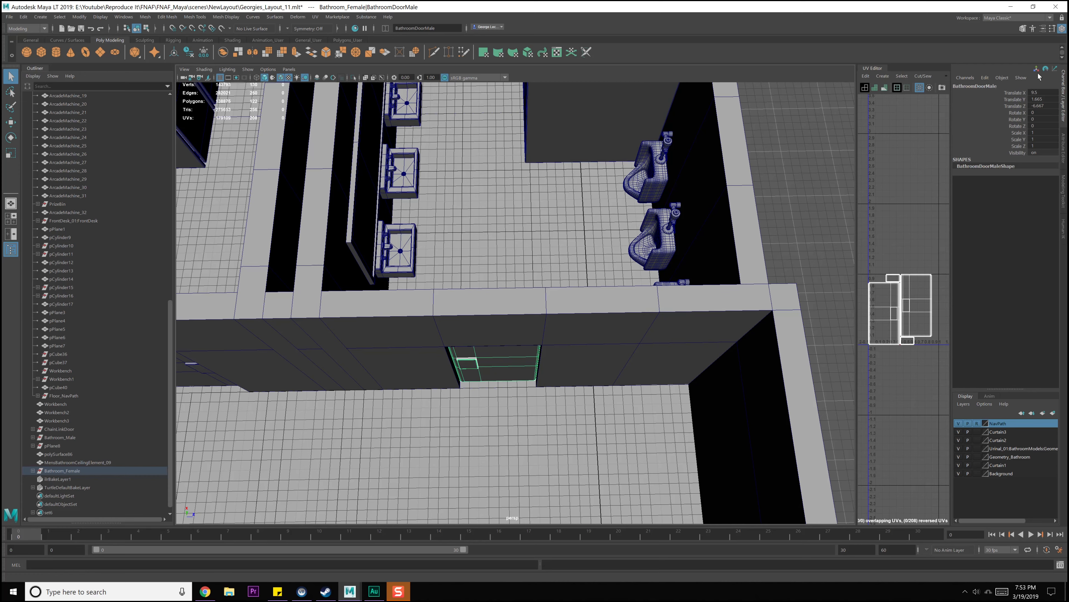
left_click_drag(494, 257, 623, 255, "alt")
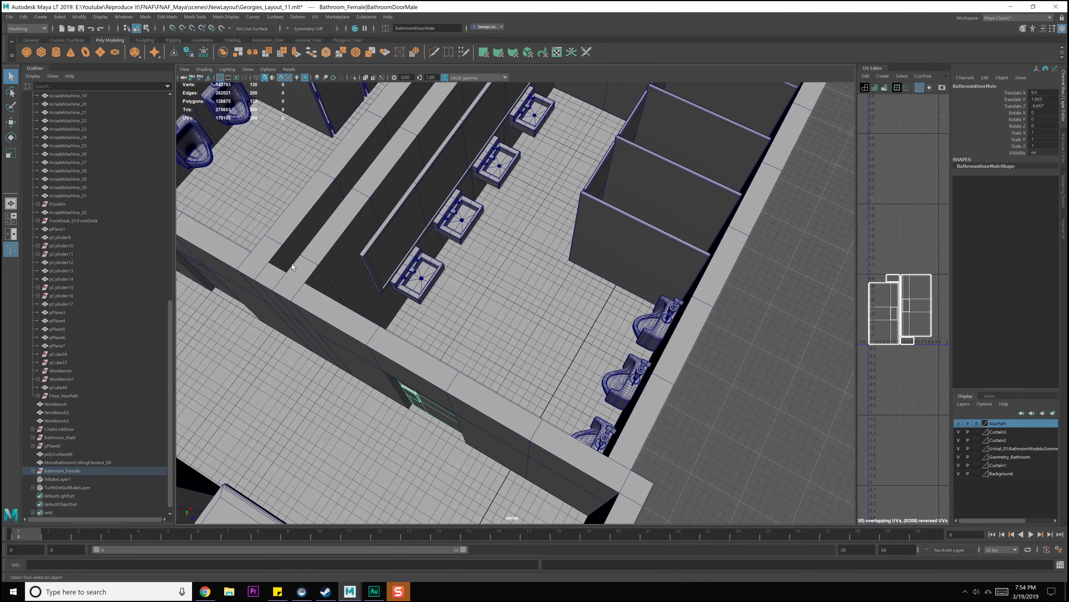
scroll(392, 241, "down", 2)
middle_click_drag(464, 202, 476, 249, "alt")
left_click_drag(623, 274, 555, 316, "alt")
middle_click_drag(555, 316, 463, 285, "alt")
left_click_drag(462, 285, 661, 241, "alt")
Delete the three urinal groups Urinal_001, Urinal_002 and Urinal_003 from the Bathroom_Female group.
scroll(661, 238, "up", 2)
middle_click_drag(661, 236, 465, 298, "alt")
left_click_drag(464, 299, 503, 283, "alt")
left_click(501, 283)
scroll(522, 287, "down", 1)
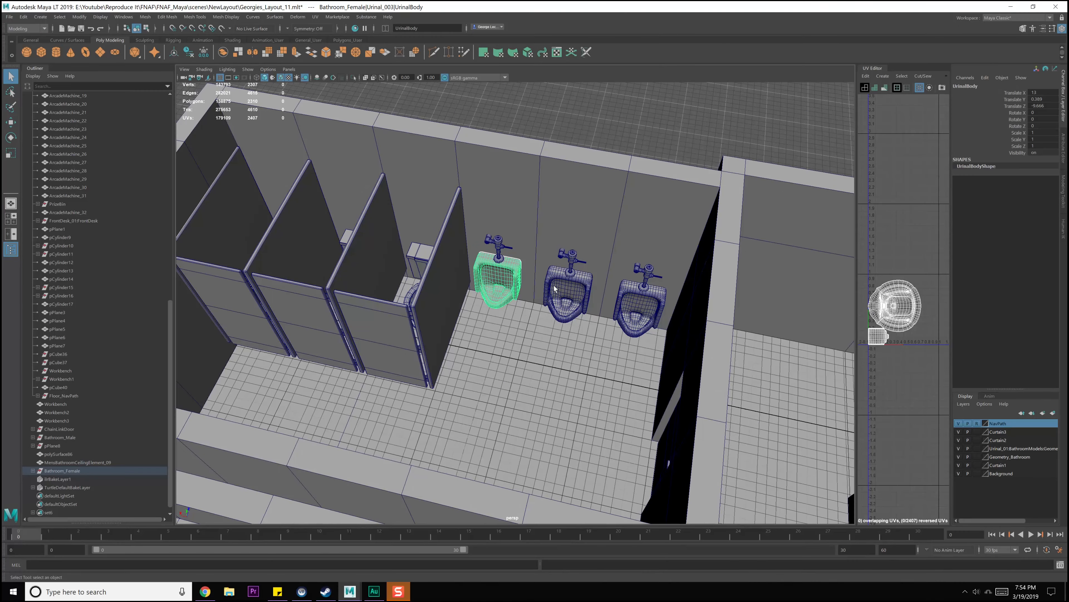
left_click(572, 290, "shift")
left_click(640, 303, "shift")
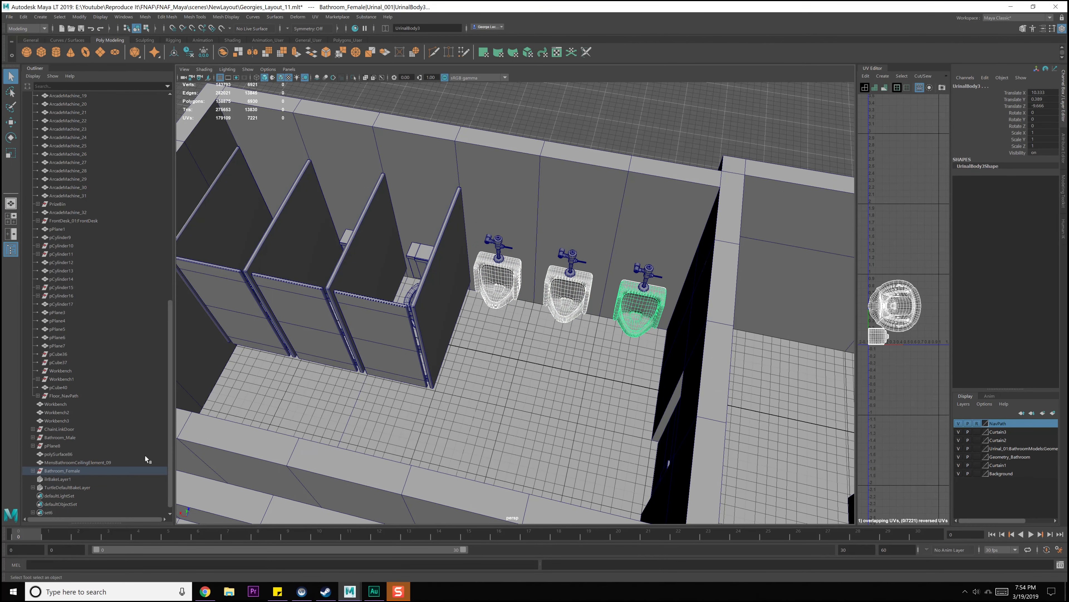
left_click(33, 470)
scroll(95, 472, "down", 10)
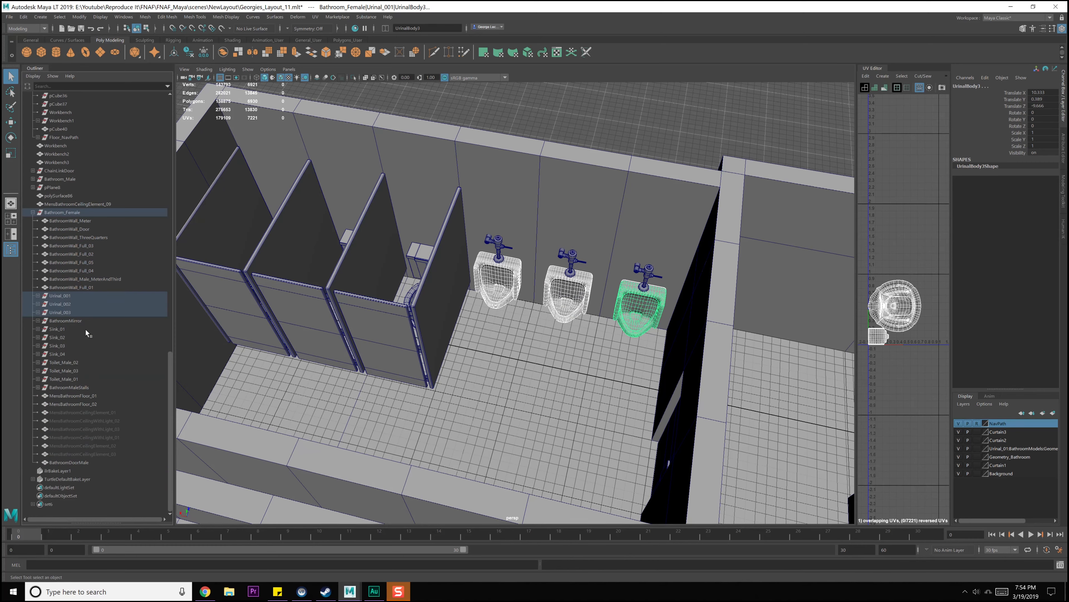
left_click(71, 297)
left_click(72, 317, "shift")
left_click(71, 309, "shift")
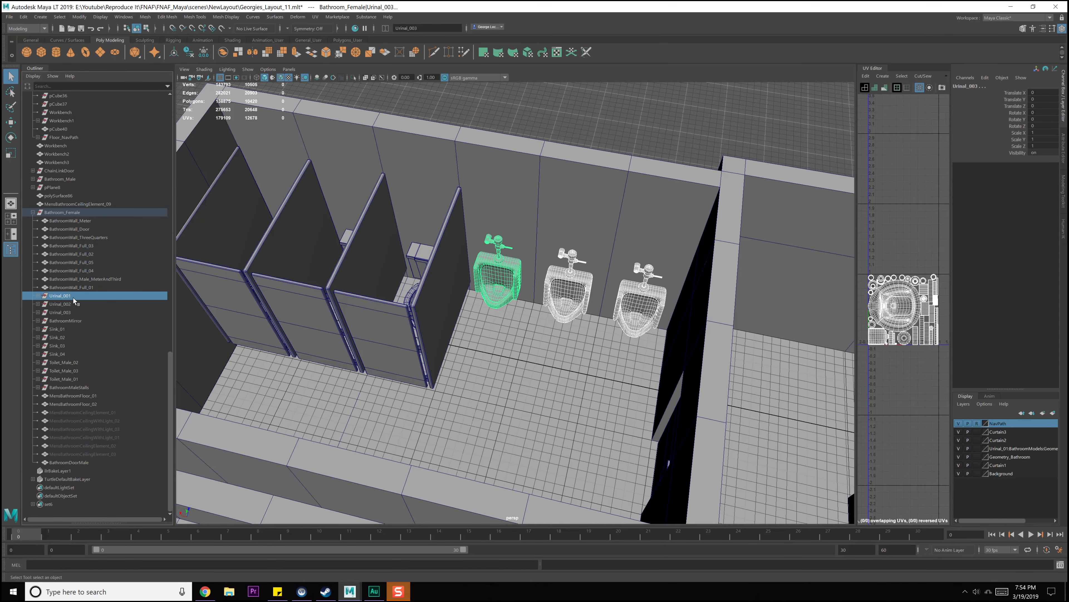
key("Delete")
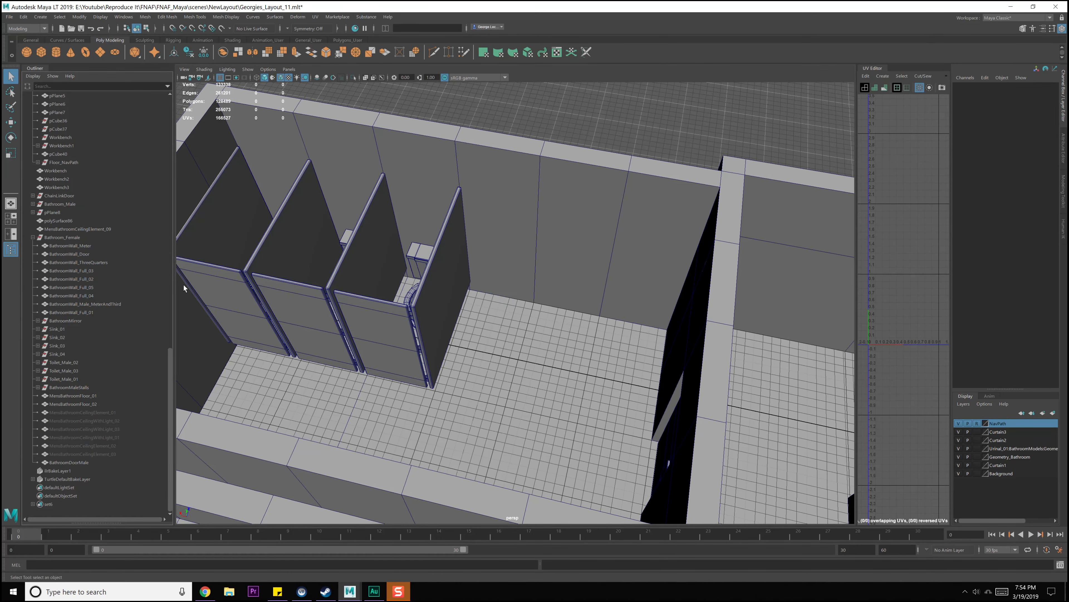
Duplicate the complete Toilet_Male_01 group in the women's bathroom stall nearest the removed urinals.
left_click(418, 281)
left_click_drag(381, 283, 421, 298, "alt")
left_click(420, 287)
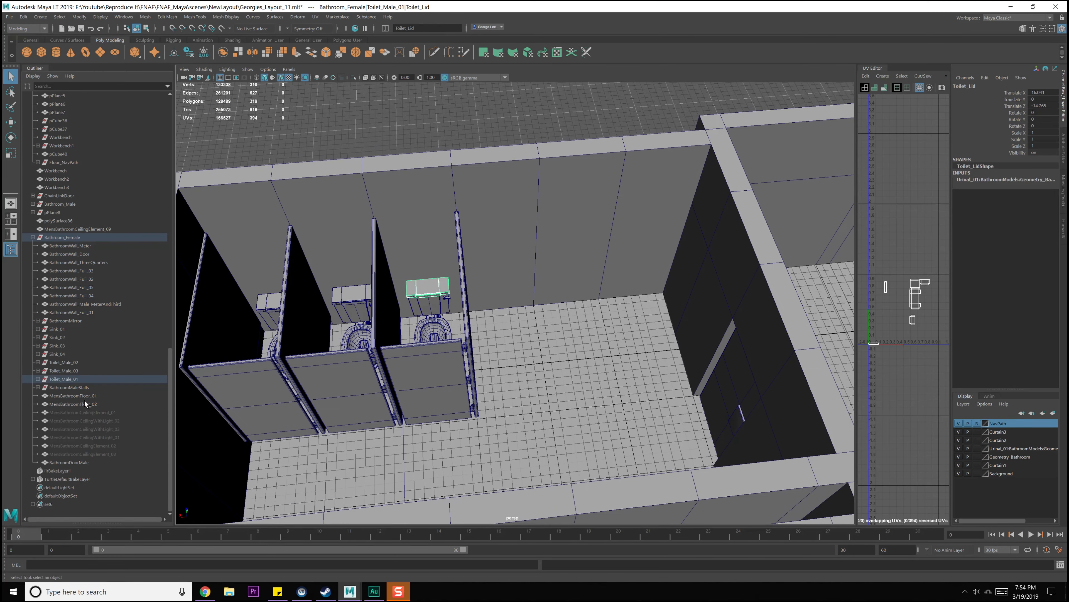
left_click(38, 379)
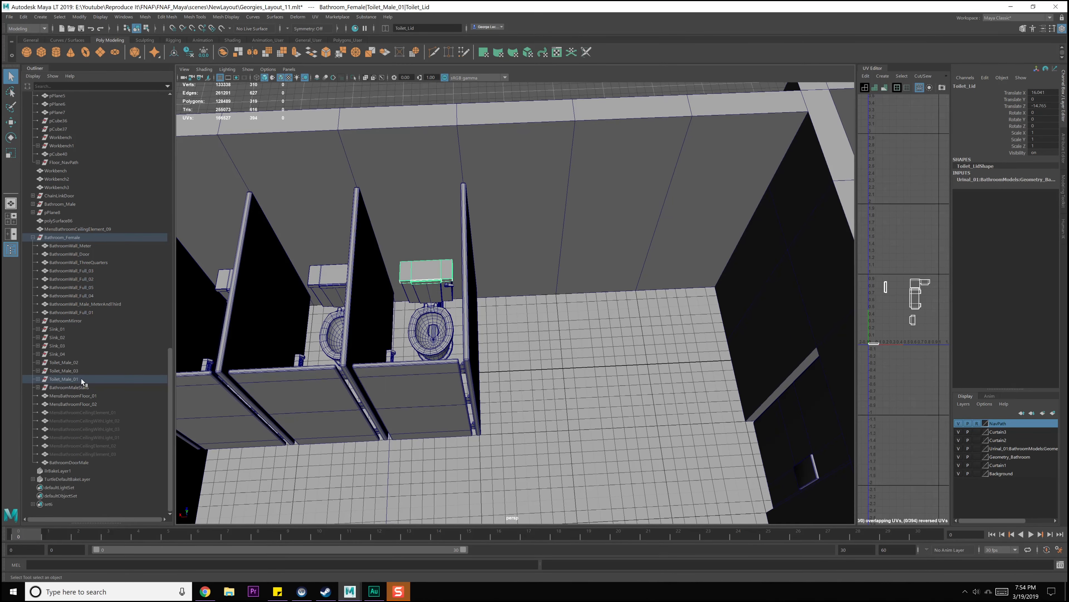
left_click(83, 378)
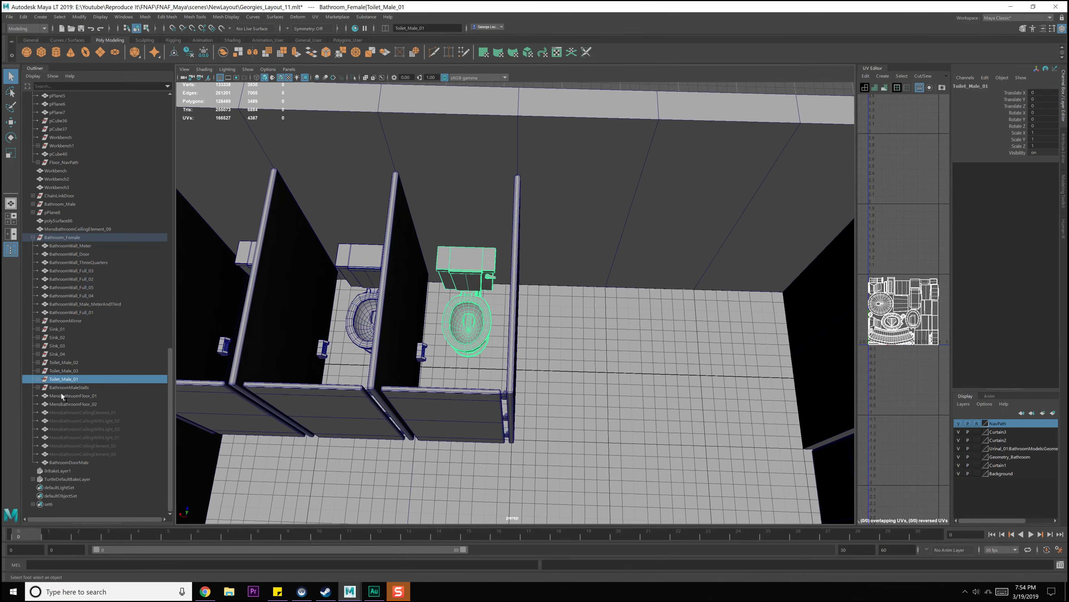
middle_click_drag(430, 305, 435, 317, "alt")
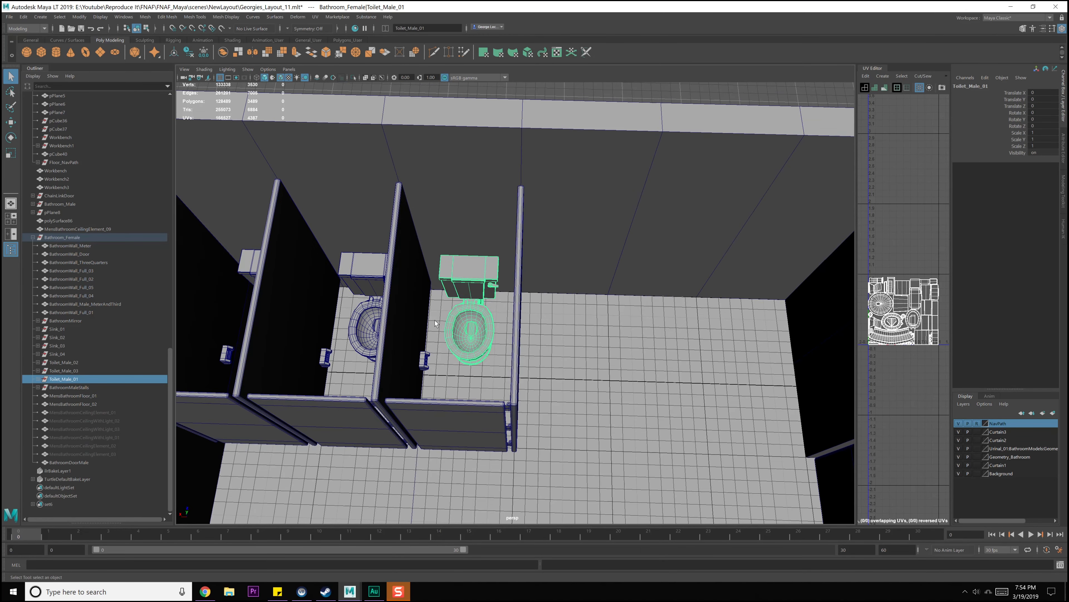
key("ctrl+d")
key("w")
scroll(483, 358, "down", 8)
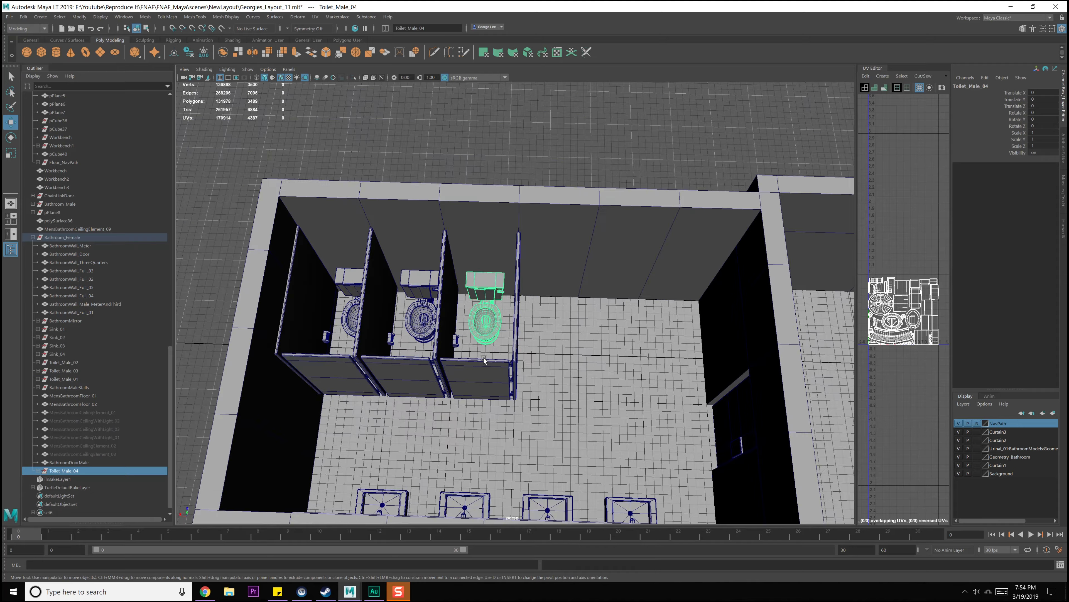
Try to center the pivot of the duplicated toilet group Toilet_Male_04.
scroll(483, 357, "down", 5)
scroll(484, 357, "up", 12)
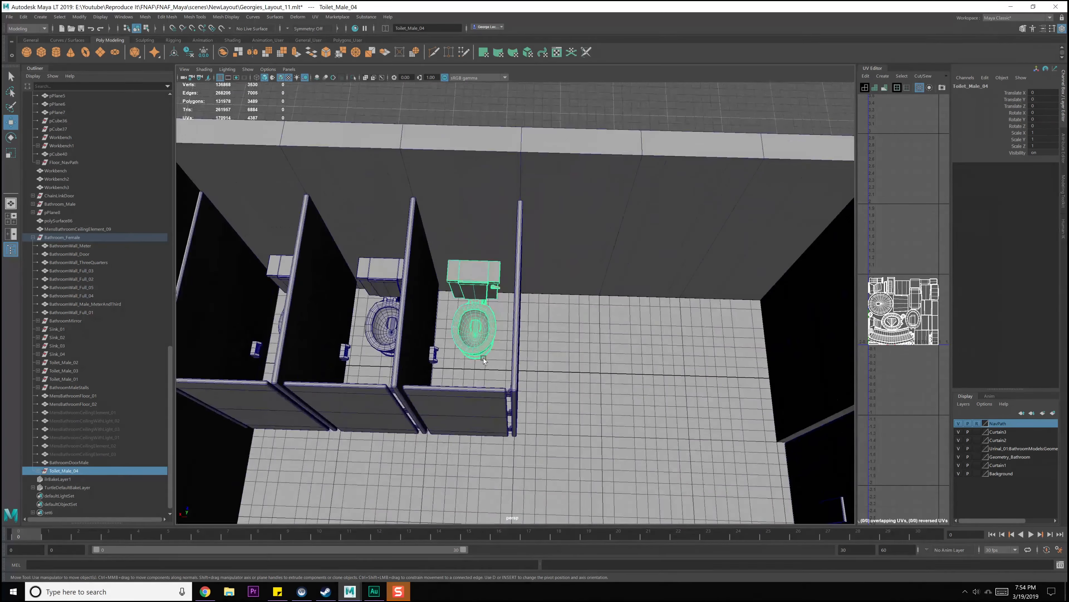
key("space")
left_click(458, 305)
left_click(467, 368)
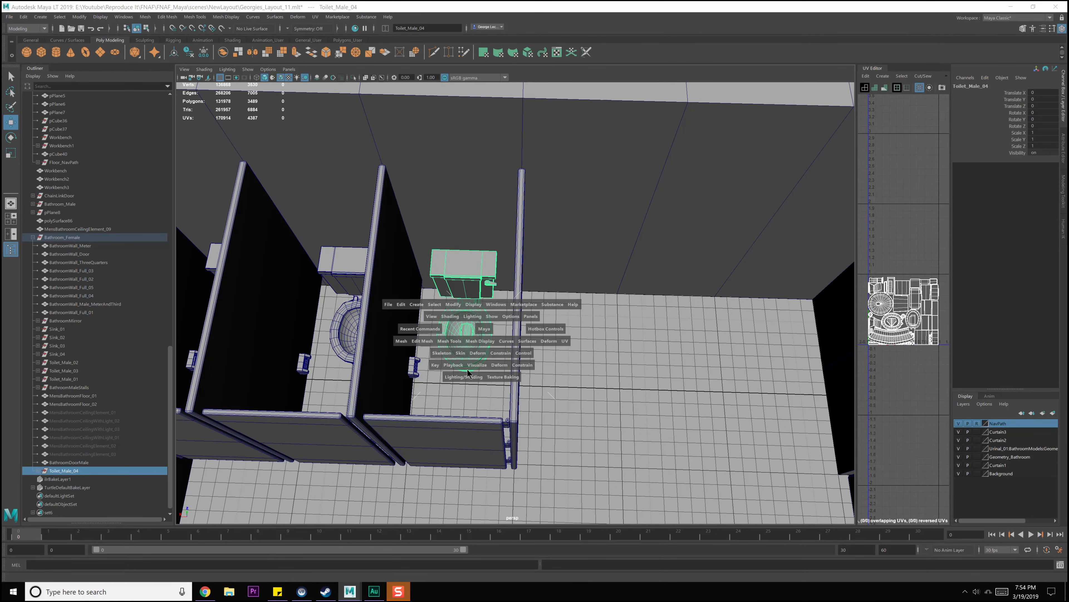
scroll(488, 353, "down", 5)
scroll(488, 349, "up", 1)
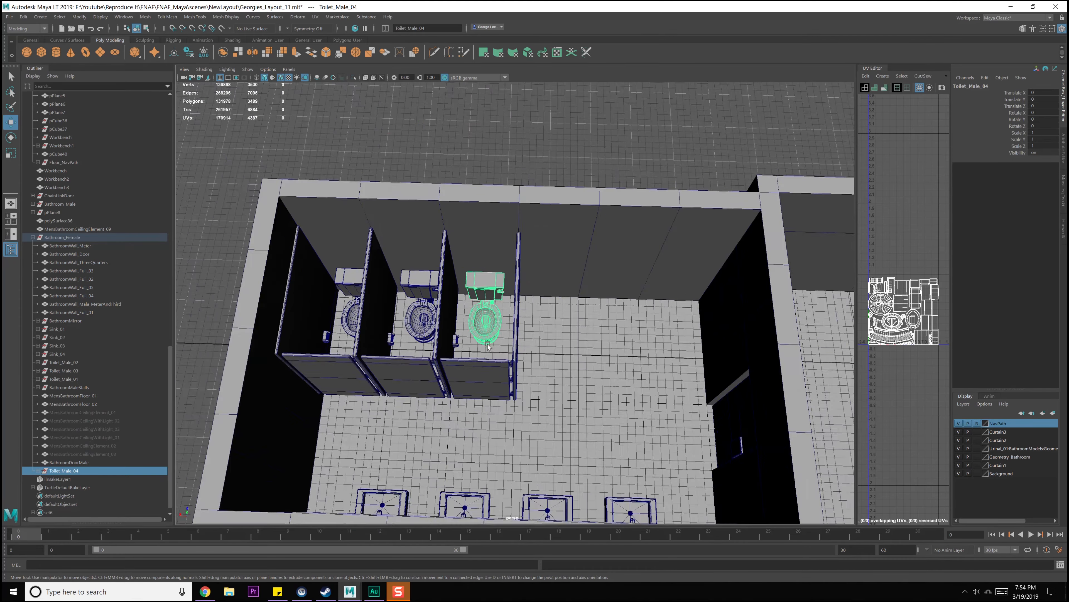
scroll(488, 350, "down", 1)
key("space")
left_click(458, 321)
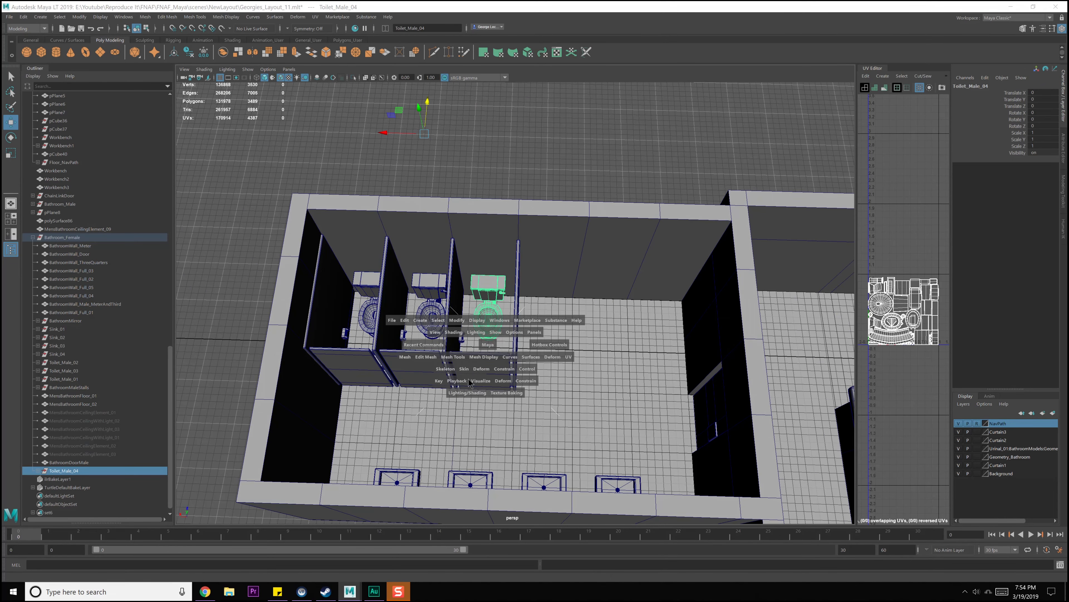
scroll(443, 323, "down", 5)
Expand the Toilet_Male_04 group and try to move its persp camera out of the group.
left_click(73, 464)
left_click(74, 470)
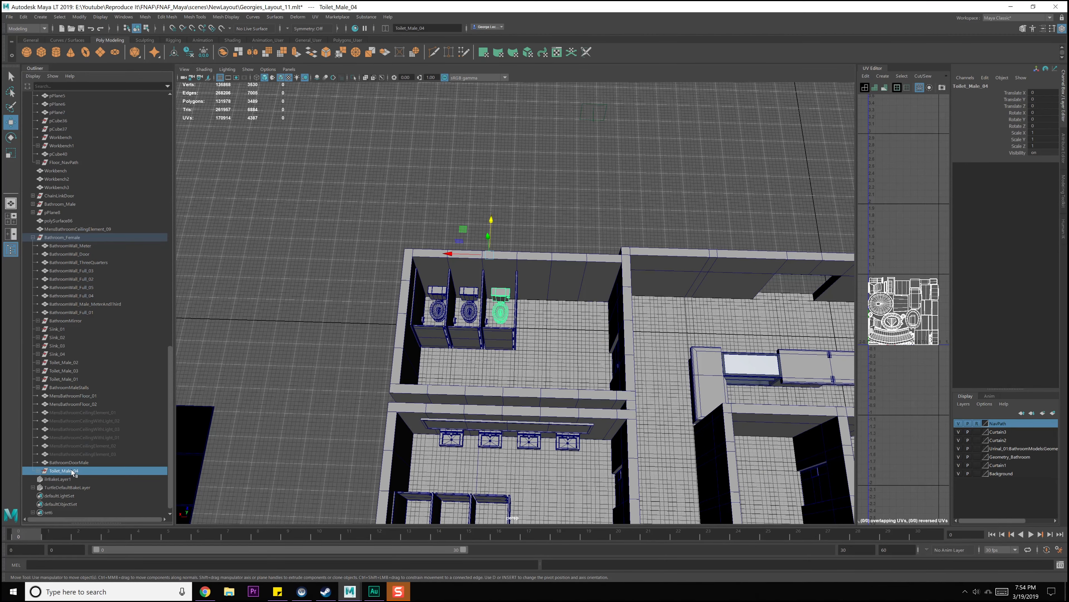
left_click(67, 464)
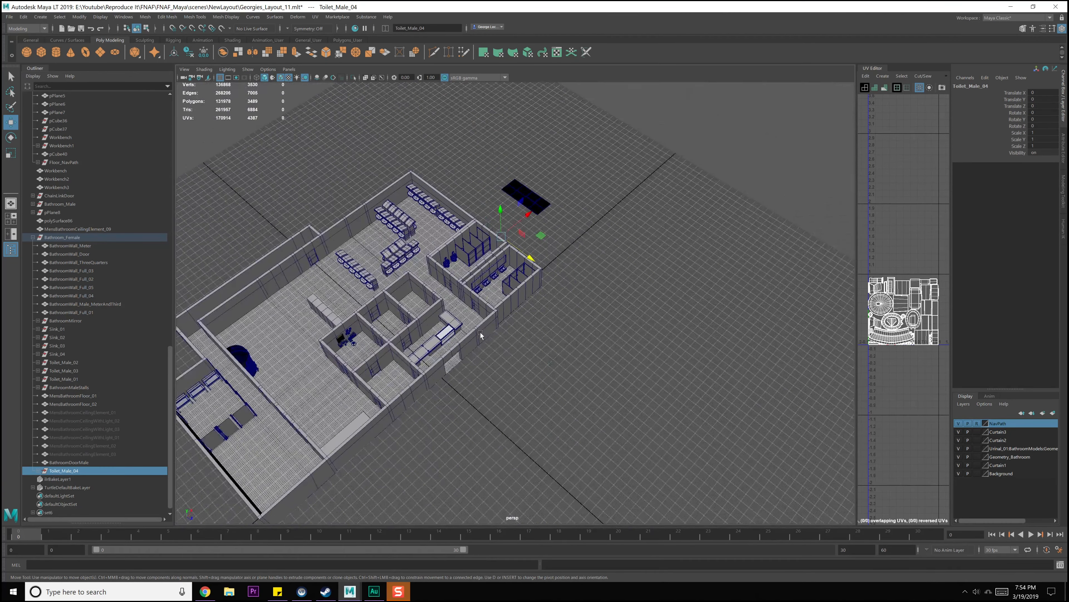
middle_click_drag(526, 230, 522, 333, "alt")
scroll(521, 338, "up", 4)
left_click_drag(522, 340, 436, 362, "alt")
scroll(497, 352, "up", 5)
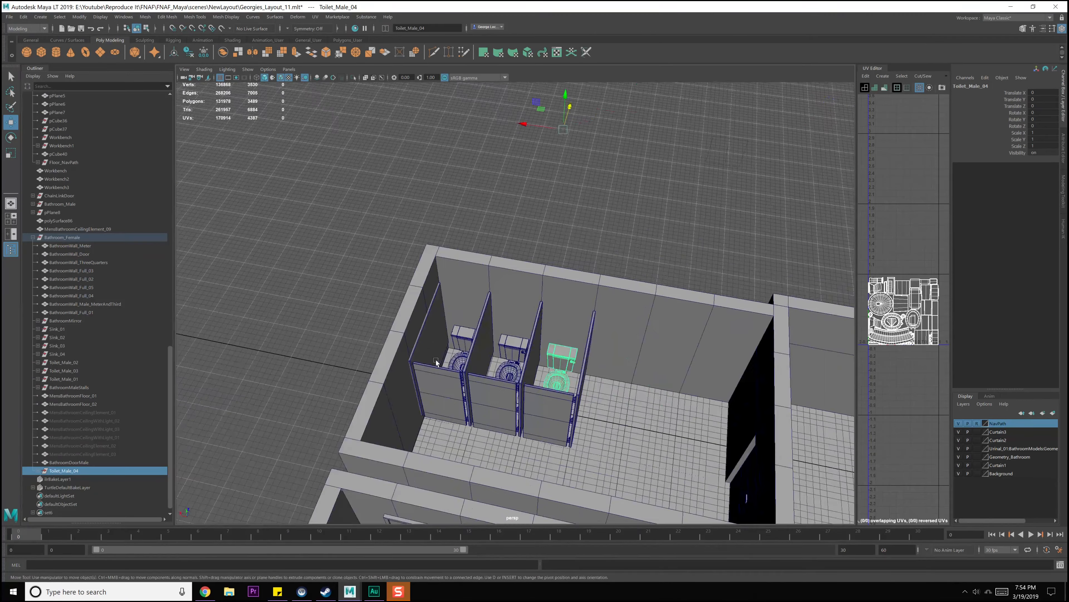
left_click(39, 470)
scroll(63, 482, "down", 3)
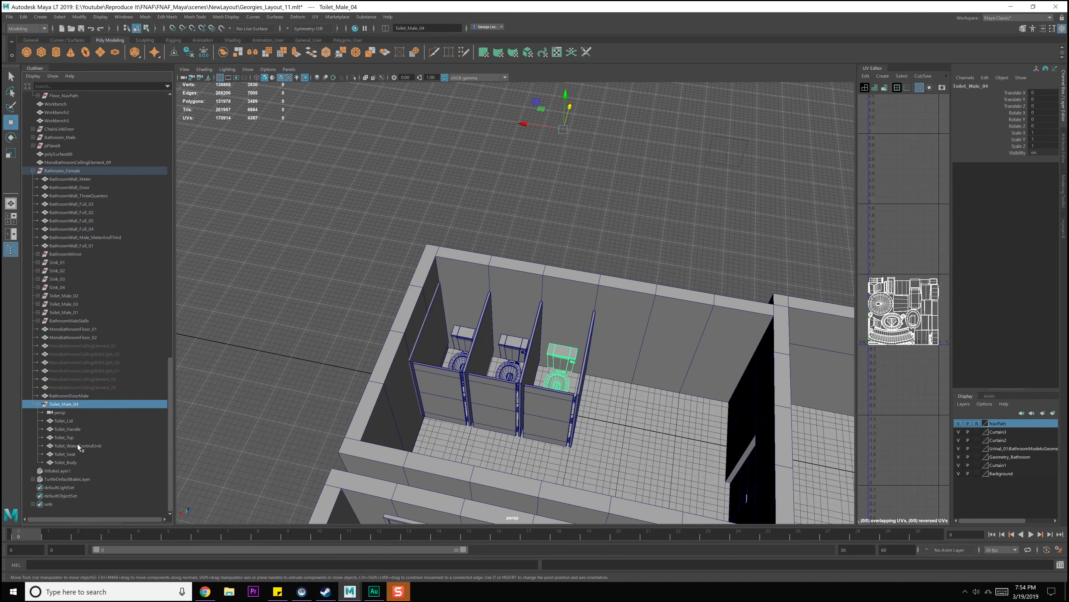
left_click(65, 415)
middle_click_drag(62, 414, 64, 405)
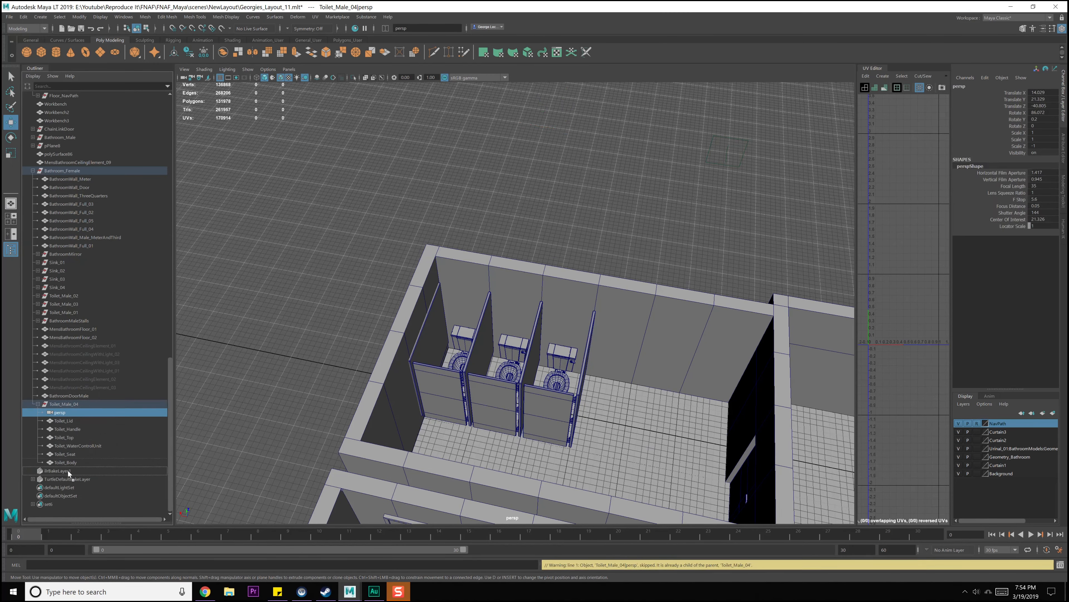
middle_click_drag(68, 470, 58, 479)
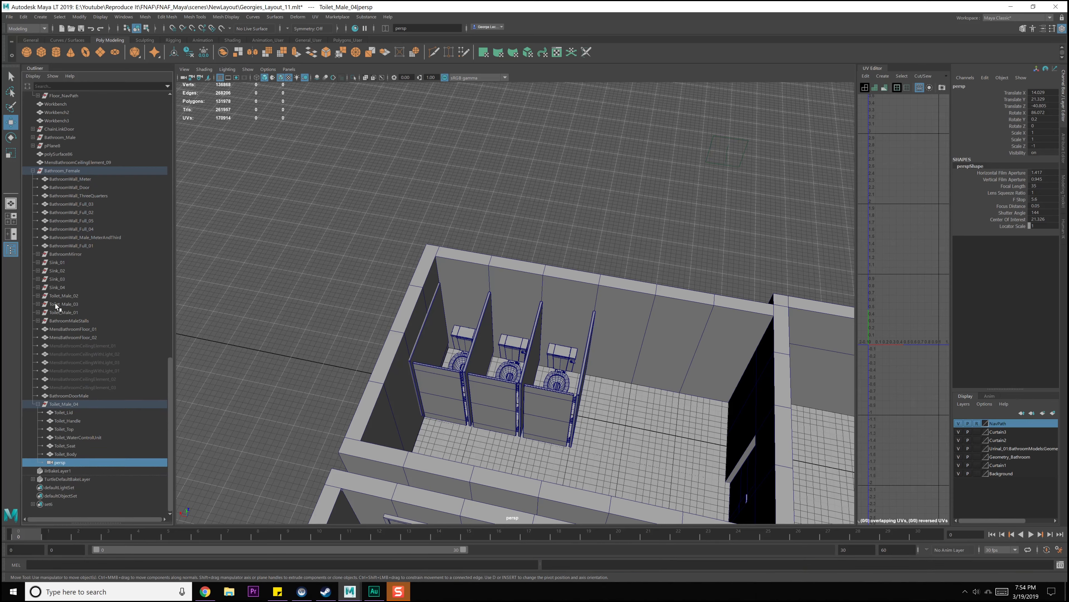
Move the persp camera out of Toilet_Male_04 so it sits directly under the Bathroom_Female group.
left_click(39, 296)
left_click(38, 296)
left_click(64, 403)
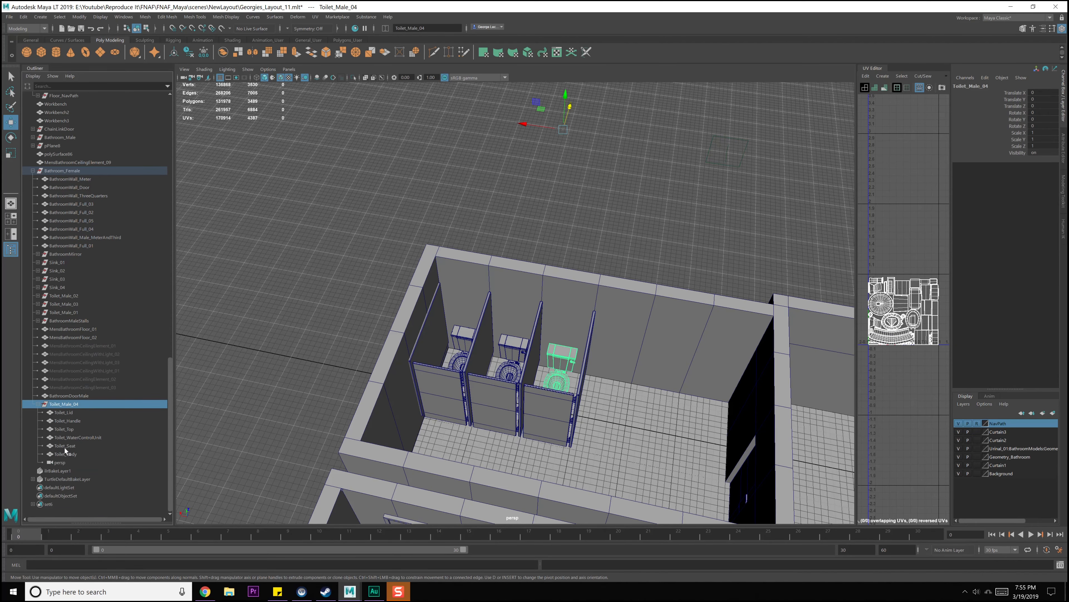
left_click(60, 463)
left_click_drag(59, 462, 71, 403)
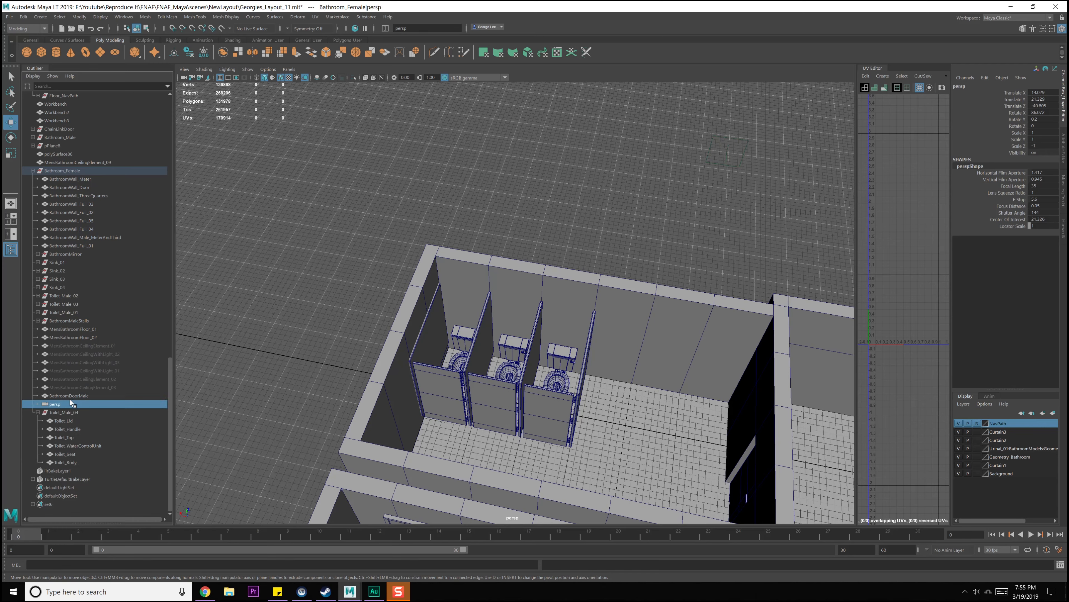
Center the pivot of the Toilet_Male_04 group on its toilet geometry.
left_click(65, 412)
key("space")
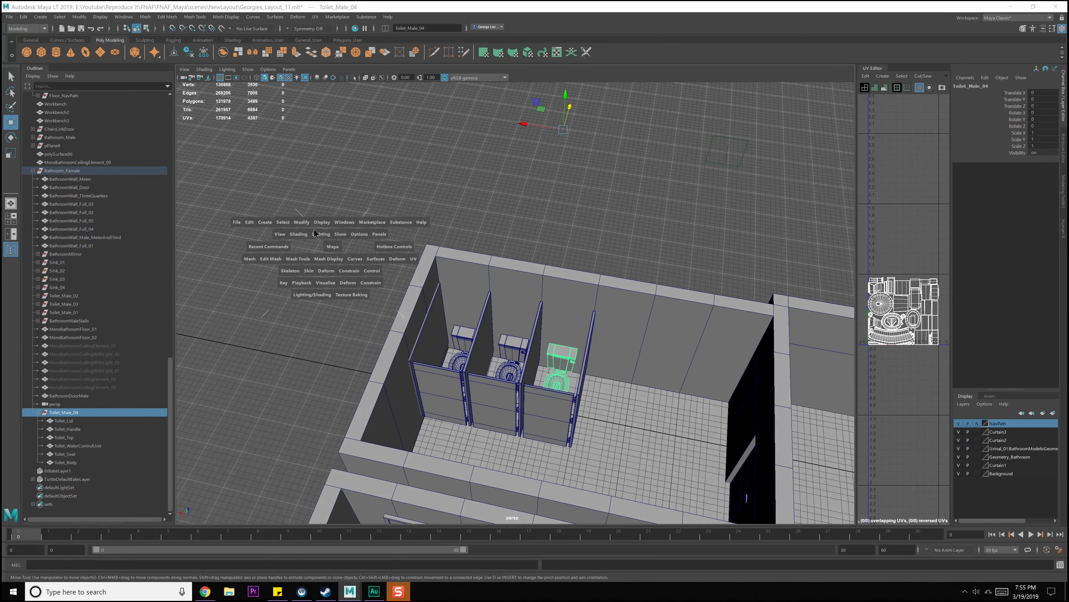
left_click(304, 224)
left_click(314, 287)
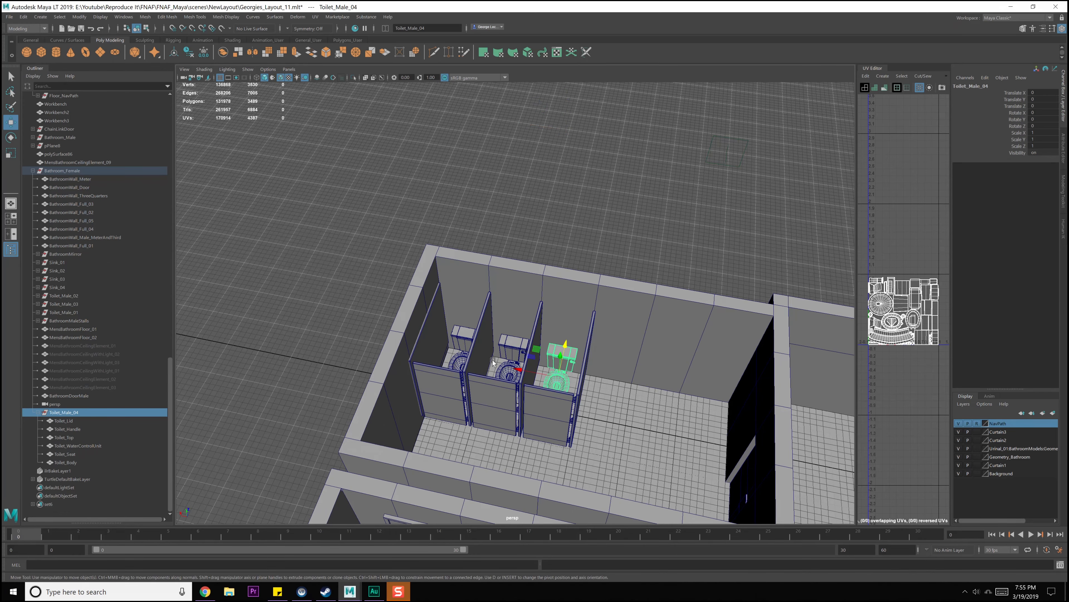
Move Toilet_Male_04 along X with grid snapping to Translate X -1.333, just beyond the last stall wall.
scroll(635, 401, "up", 5)
middle_click_drag(635, 401, 522, 304, "alt")
scroll(508, 307, "up", 5)
left_click_drag(505, 312, 444, 343, "alt")
middle_click_drag(502, 366, 466, 363, "alt")
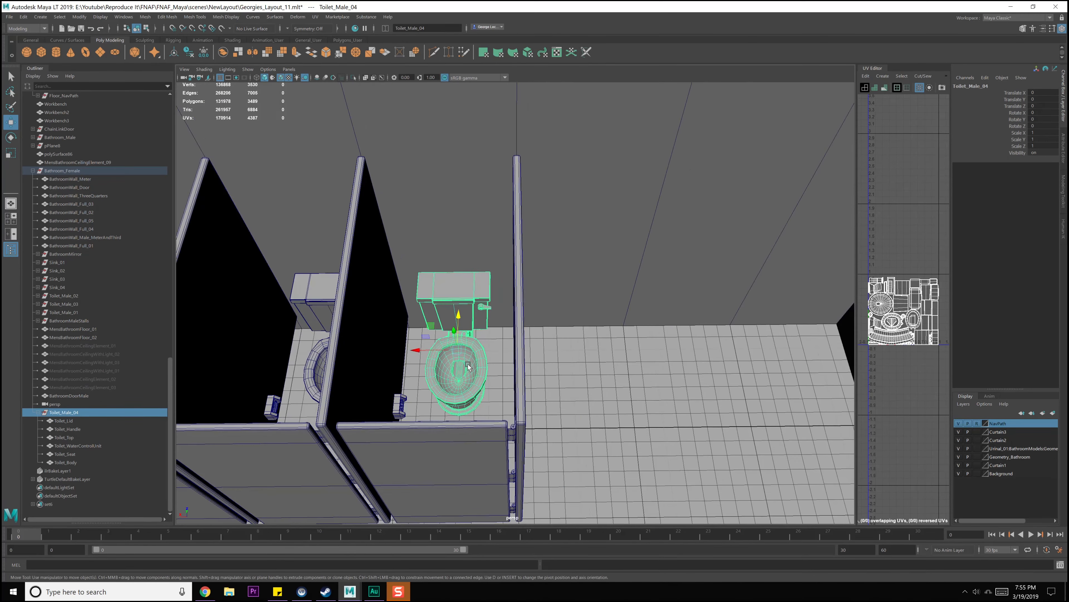
key("x")
left_click_drag(417, 352, 582, 369)
scroll(582, 369, "down", 3)
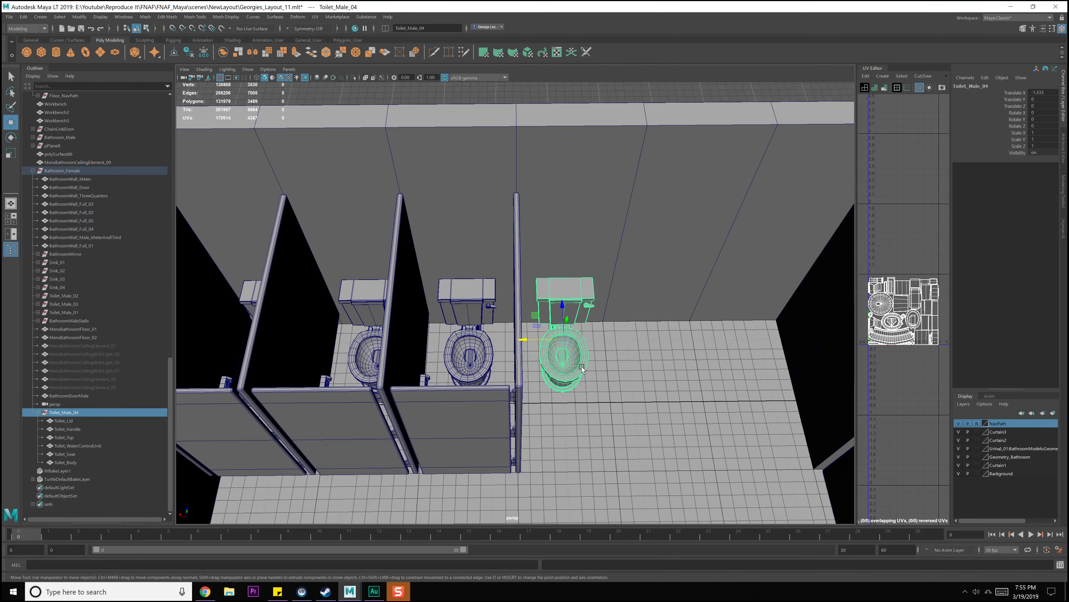
Duplicate ToiletWall_1, ToiletDoor_1 and ToiletPaperDispenser_1 together and move the copies one stall over to enclose the fourth toilet.
left_click(459, 361)
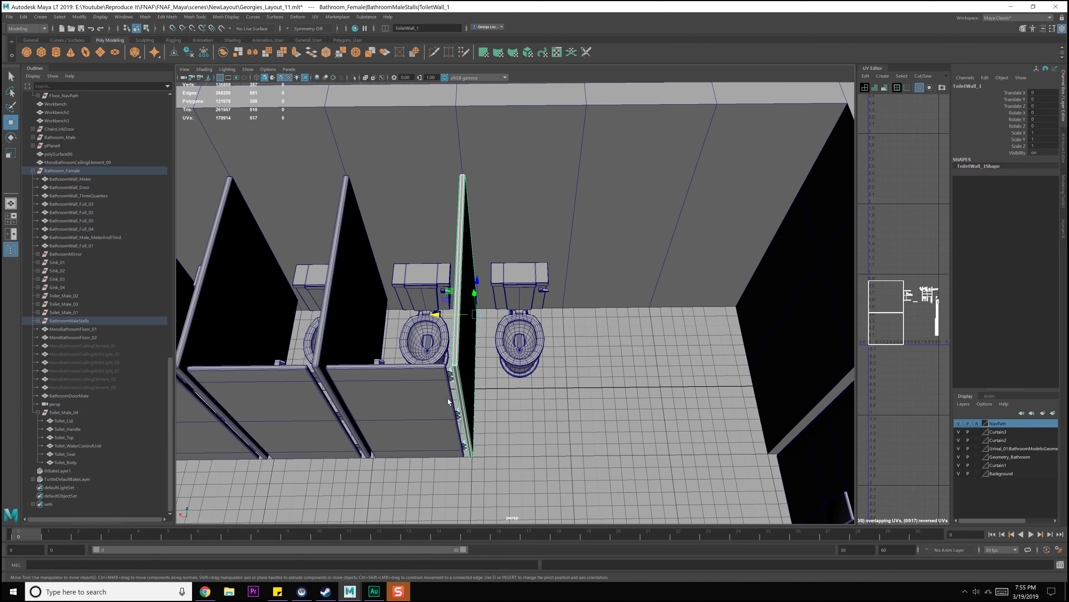
left_click(425, 403, "shift")
key("f")
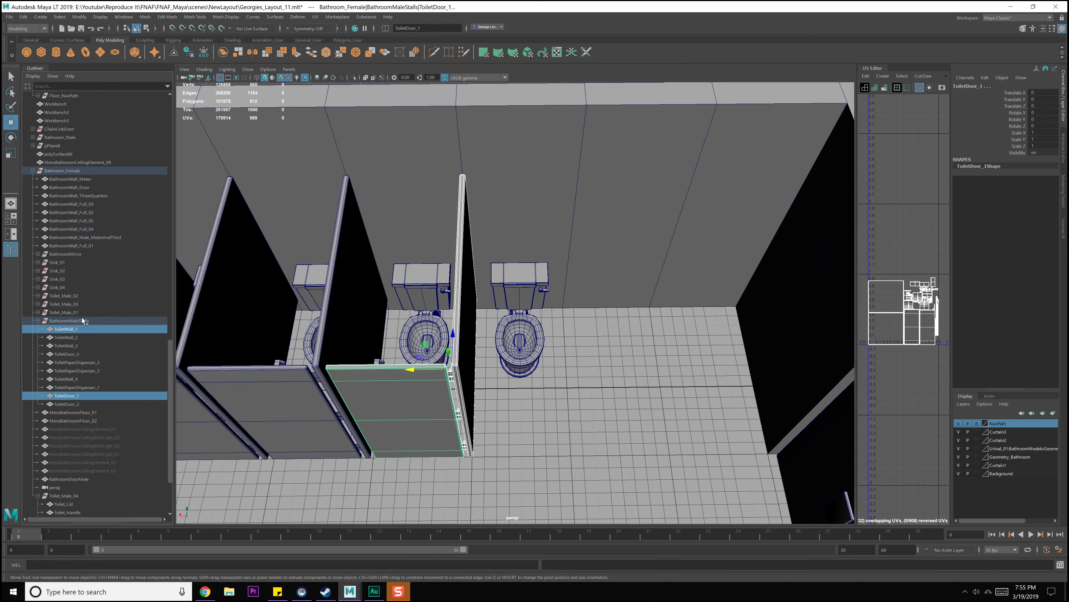
left_click(80, 396, "ctrl")
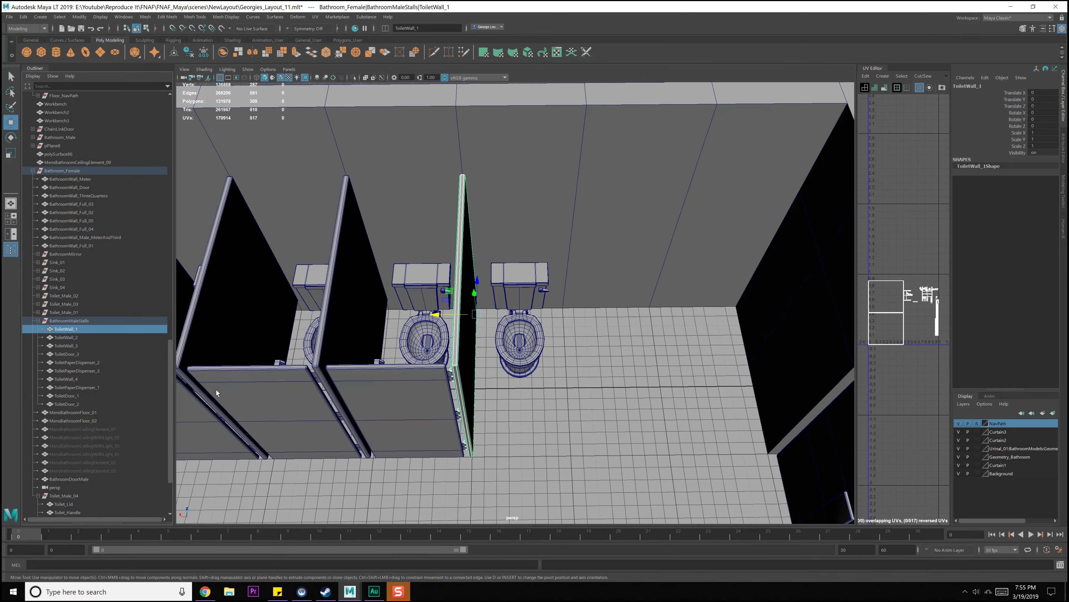
scroll(528, 327, "up", 1)
middle_click_drag(443, 350, 490, 329, "alt")
left_click(491, 348, "shift")
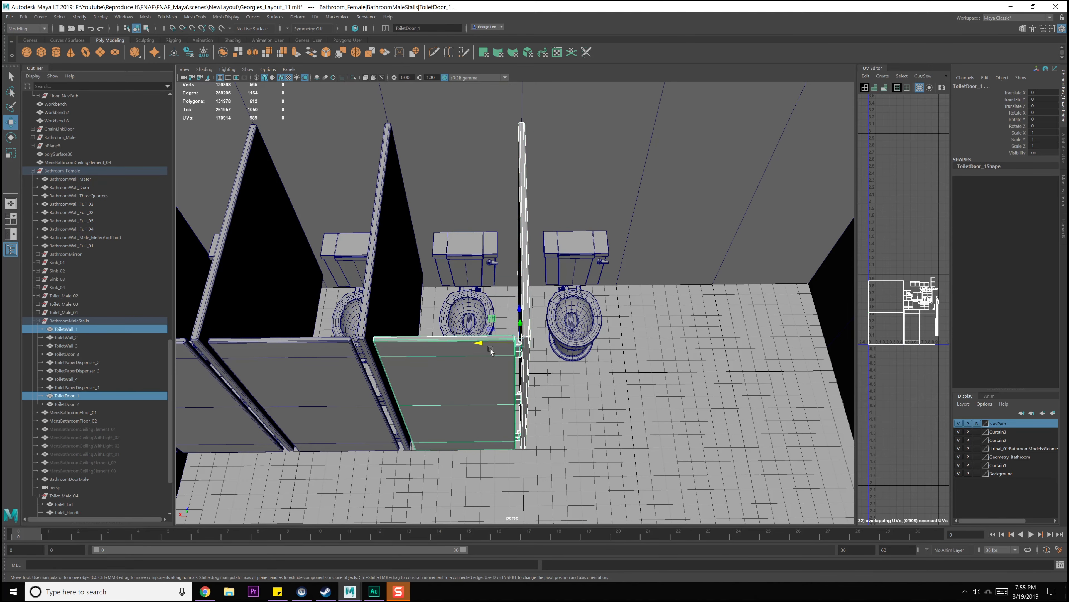
left_click_drag(455, 302, 416, 353, "alt")
left_click(416, 377, "shift")
middle_click_drag(416, 351, 483, 318, "alt")
scroll(484, 318, "down", 3)
scroll(531, 331, "up", 5)
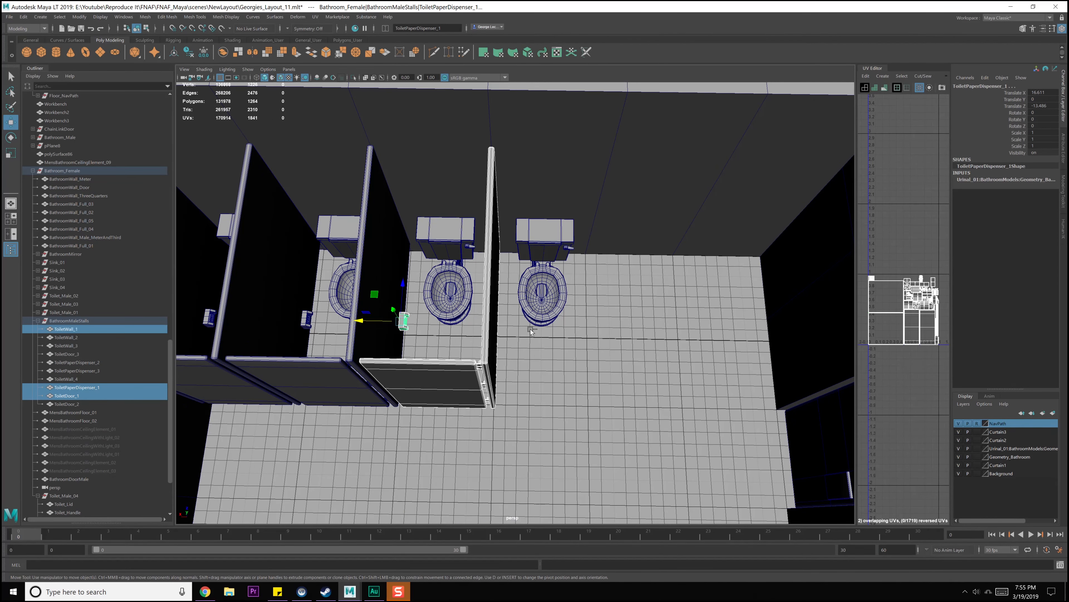
key("ctrl+d")
left_click_drag(375, 322, 498, 331)
middle_click_drag(503, 353, 406, 330, "alt")
scroll(527, 302, "up", 4)
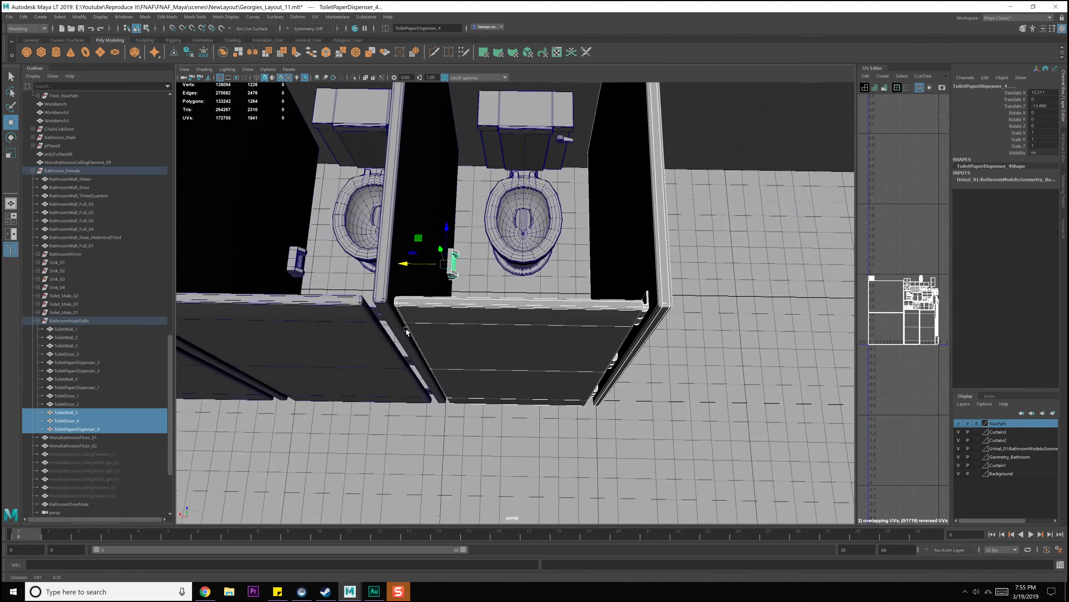
Duplicate the new stall wall, door and paper dispenser and move the copies one stall further to form a fifth stall.
scroll(488, 343, "down", 10)
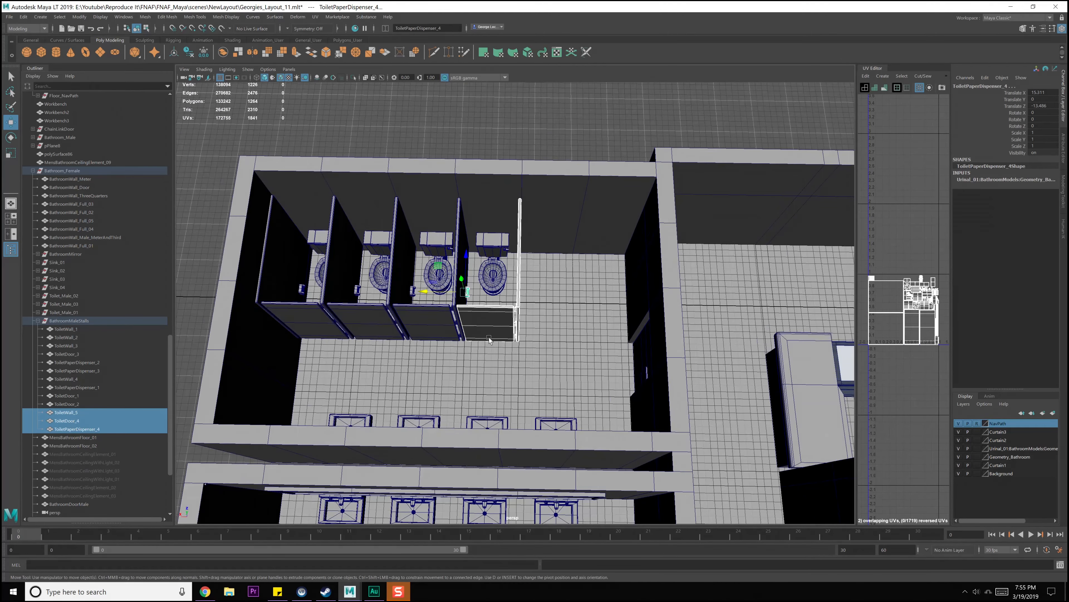
scroll(514, 347, "up", 10)
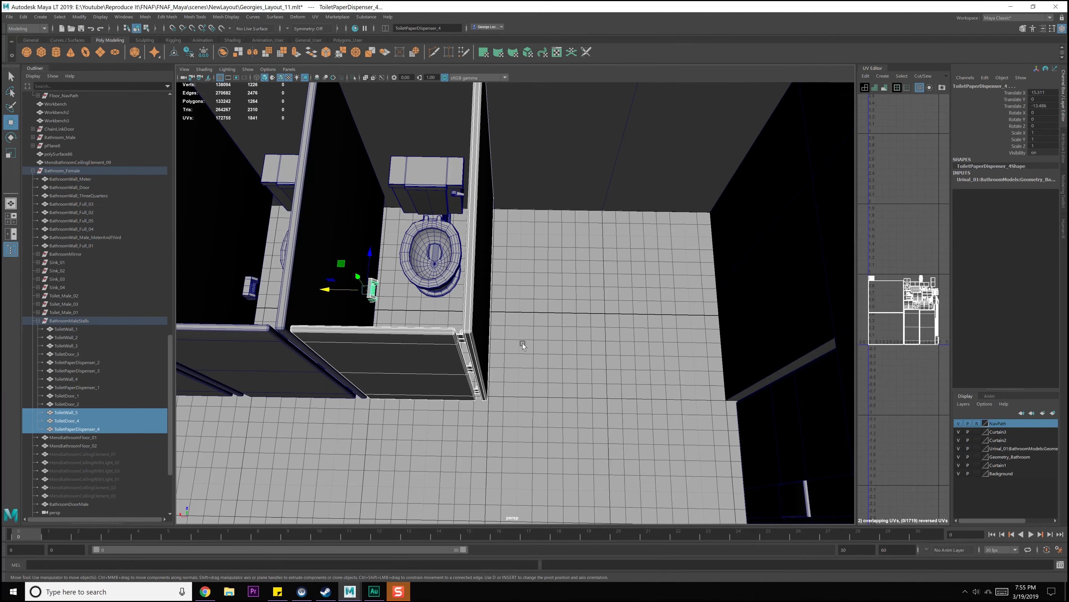
key("ctrl+d")
left_click_drag(331, 290, 493, 308)
scroll(508, 350, "down", 4)
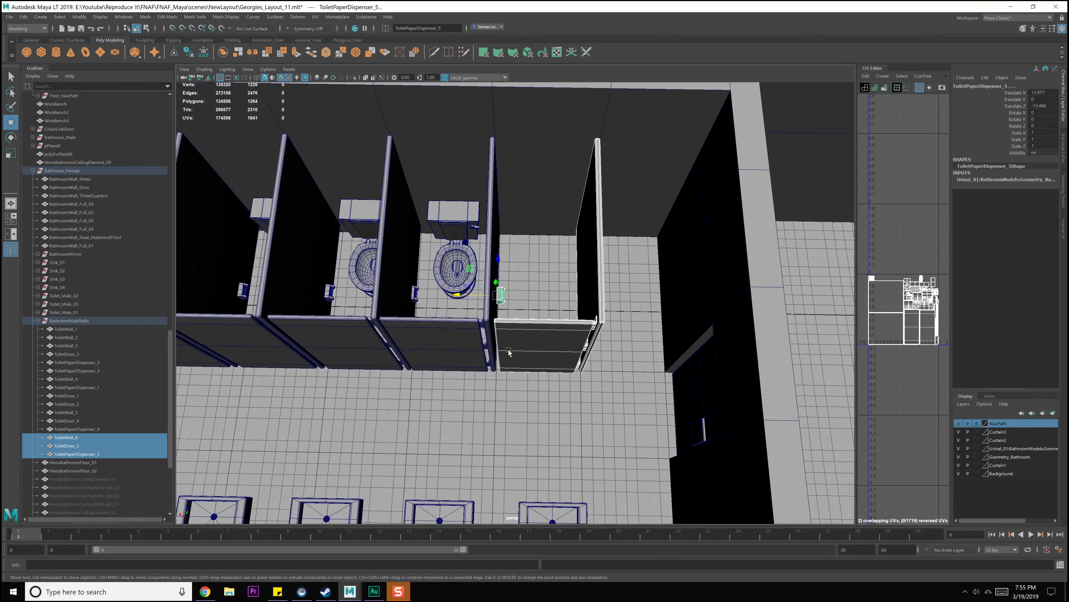
Duplicate the Toilet_Male_04 group and move the copy into the empty fifth stall at Translate X -2.667.
scroll(488, 329, "down", 3)
left_click(492, 272)
scroll(494, 277, "up", 3)
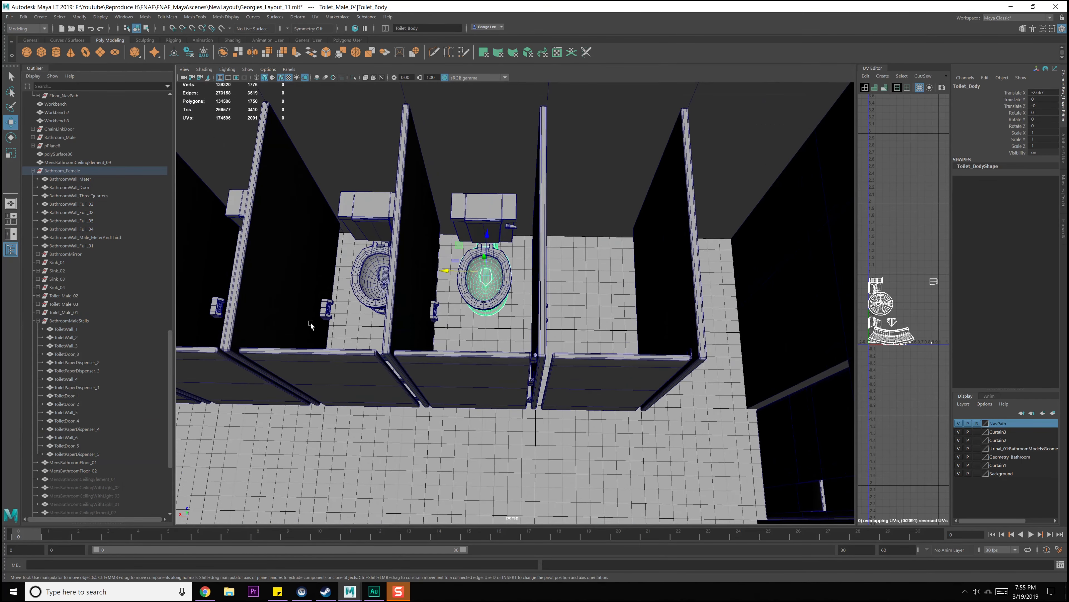
scroll(101, 359, "down", 5)
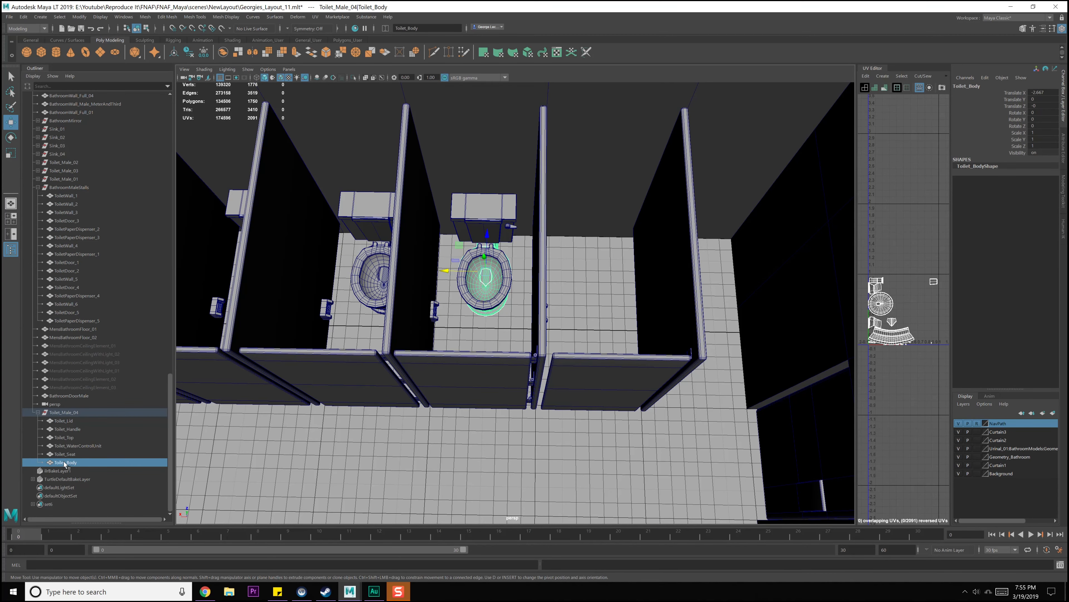
scroll(286, 381, "down", 3)
left_click(90, 411)
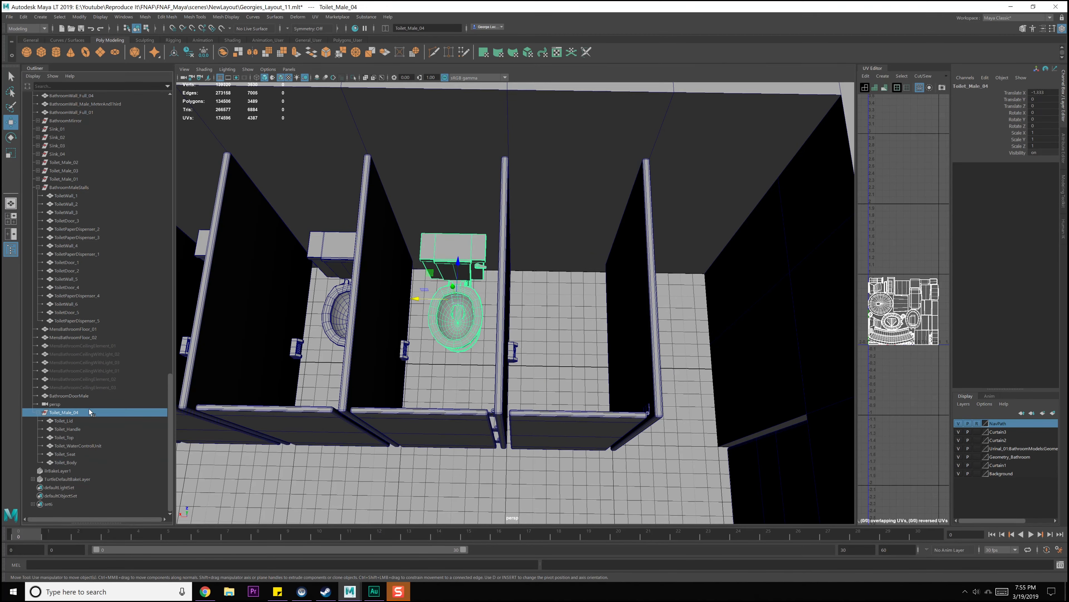
middle_click_drag(450, 305, 435, 320, "alt")
key("ctrl+d")
key("x")
left_click_drag(400, 315, 544, 335)
key("q")
scroll(545, 335, "down", 6)
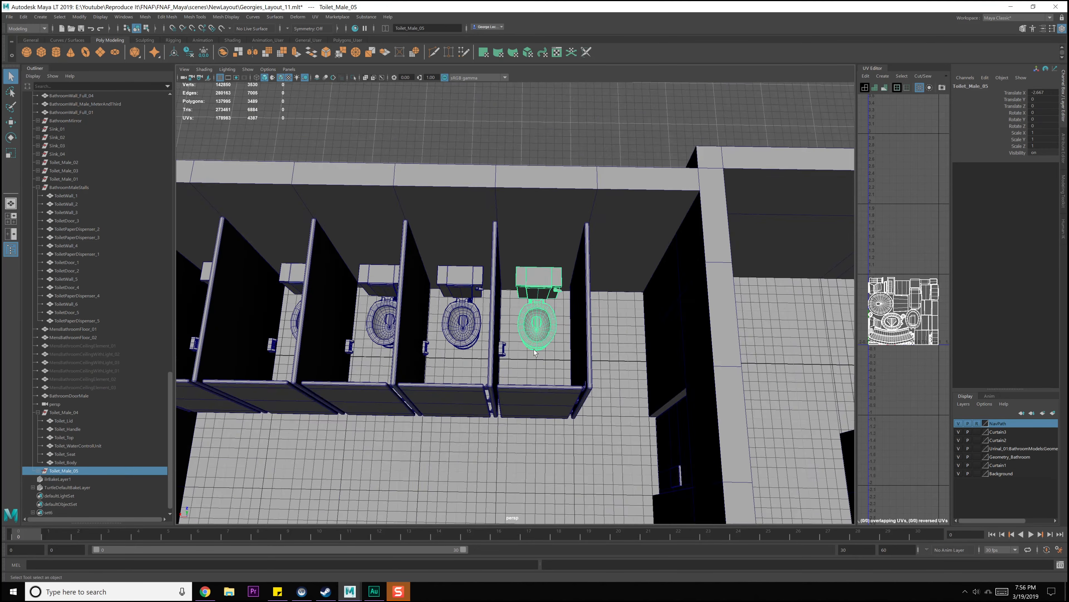
left_click(574, 221)
Show all hidden objects in the scene to bring back the ceiling elements of both bathrooms.
left_click_drag(584, 259, 422, 291, "alt")
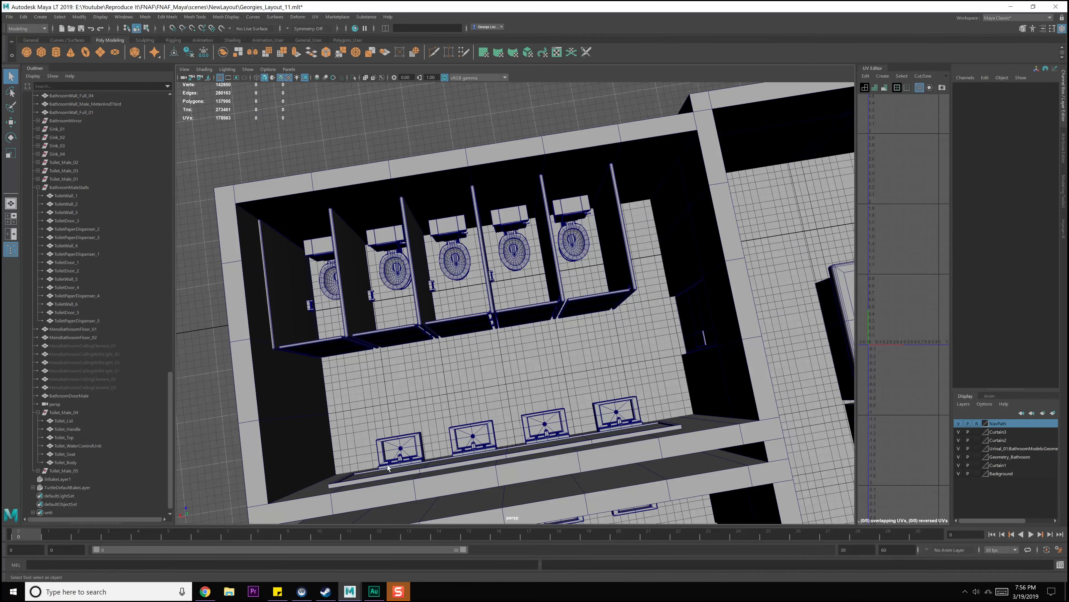
left_click_drag(544, 346, 527, 328, "alt")
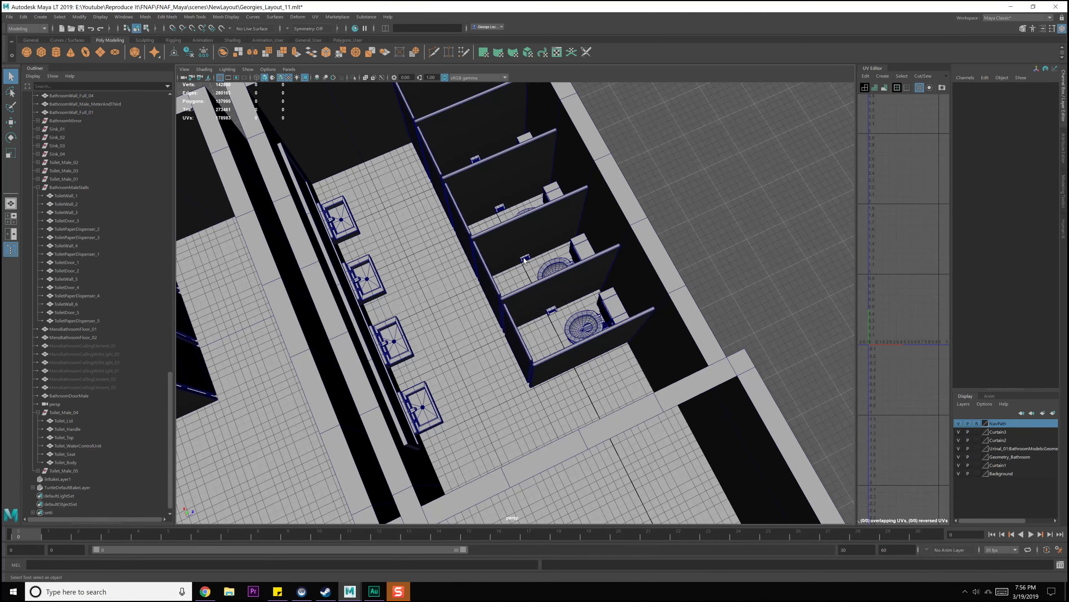
left_click(78, 346)
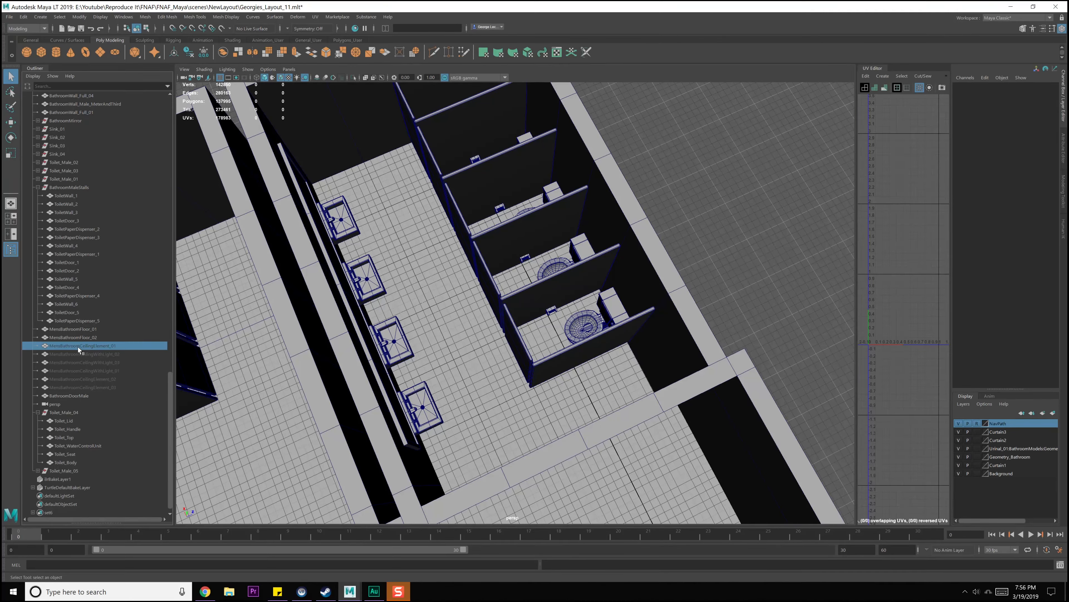
scroll(118, 358, "down", 1)
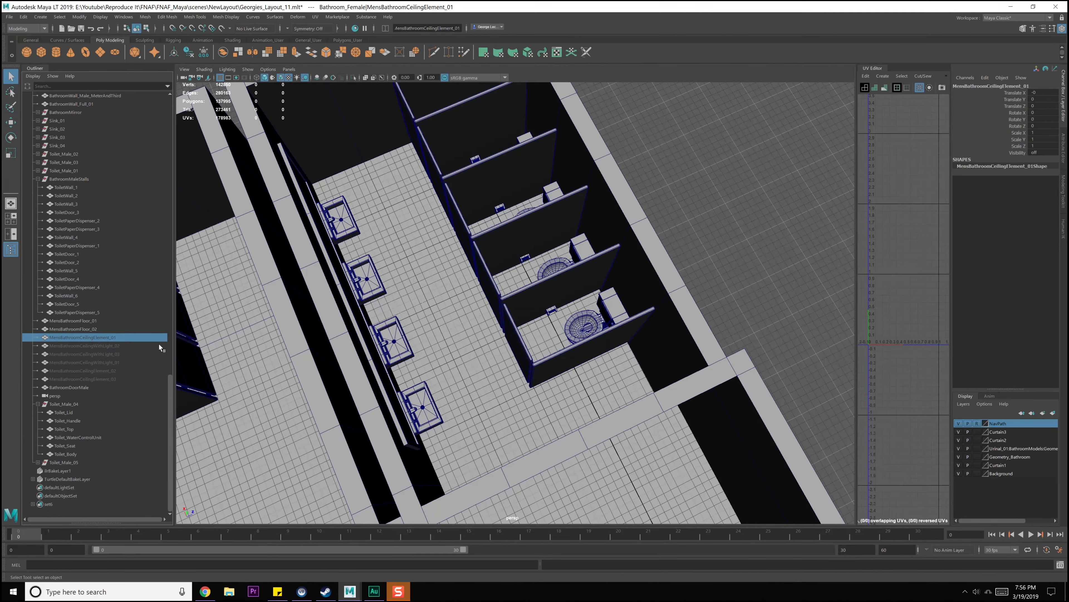
scroll(423, 302, "down", 5)
left_click(84, 17)
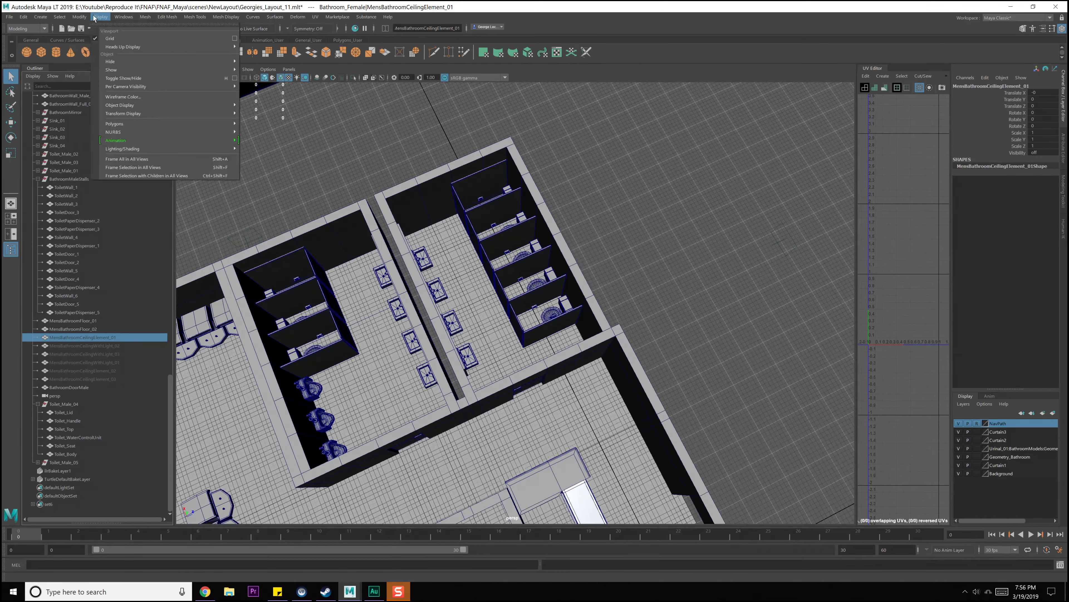
left_click(331, 90)
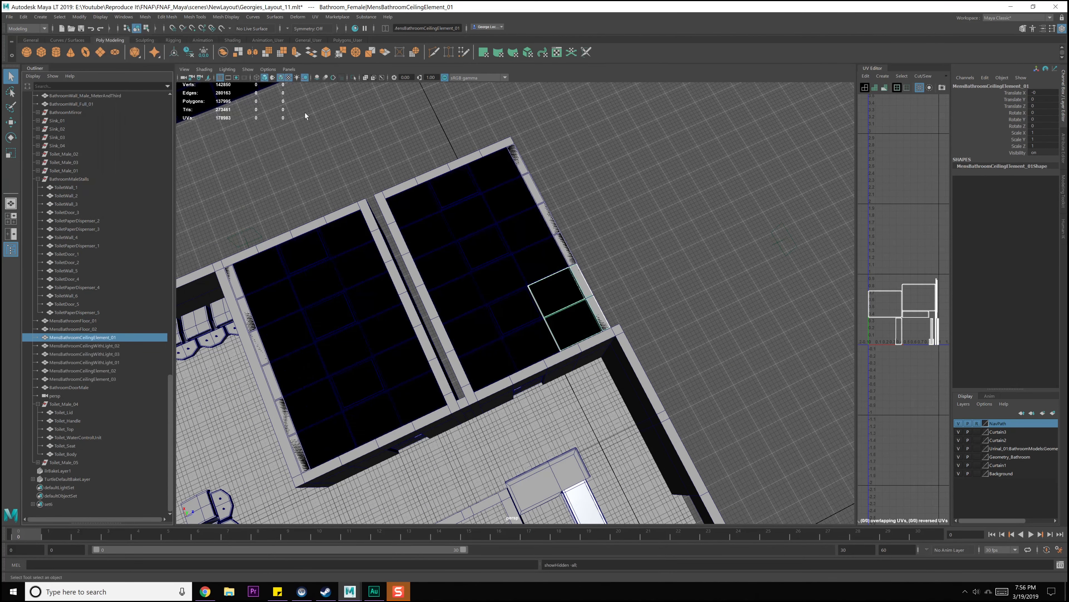
Hide the ceiling elements of both bathrooms so their interiors can be worked on.
left_click_drag(305, 112, 408, 202, "alt")
key("ctrl+h")
scroll(404, 214, "up", 5)
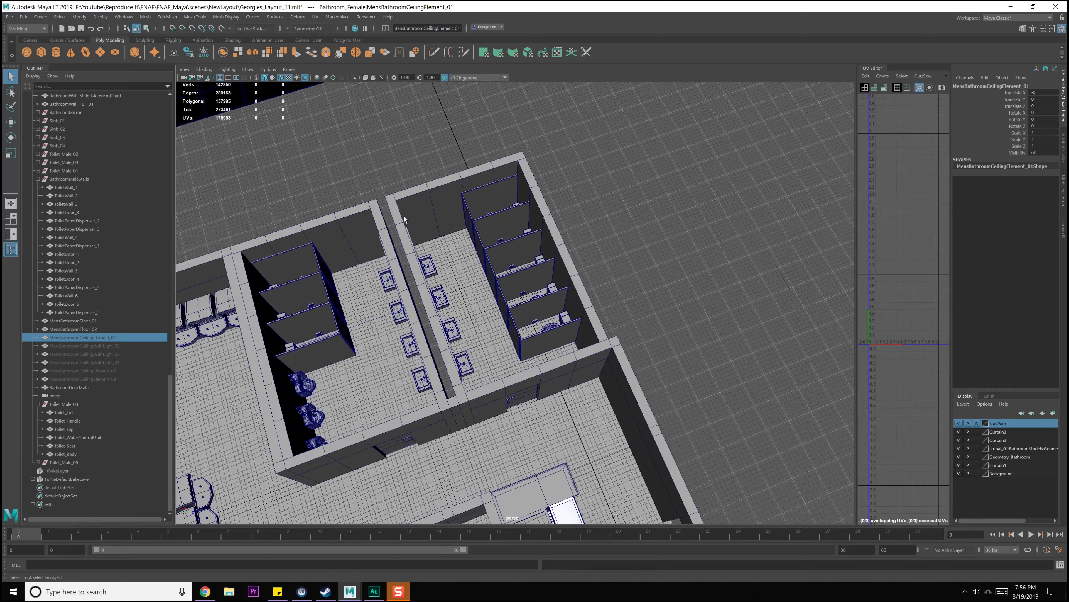
left_click(407, 256)
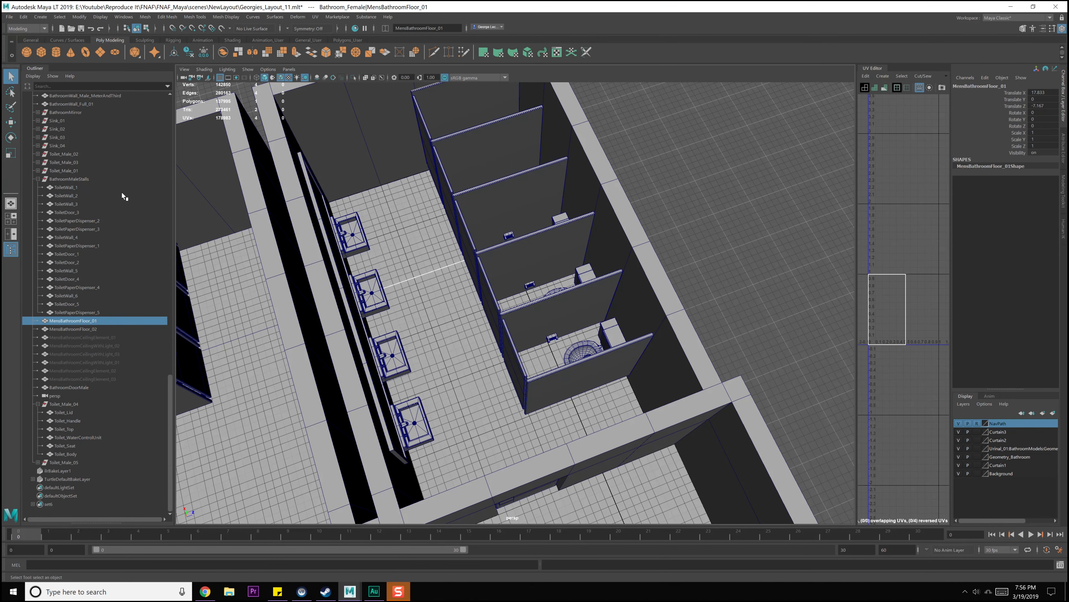
Collapse the BathroomMaleStalls group and rename BathroomWall_Male_MeterAndThird in Bathroom_Female as BathroomWall_Female_MeterAndThird.
left_click(38, 179)
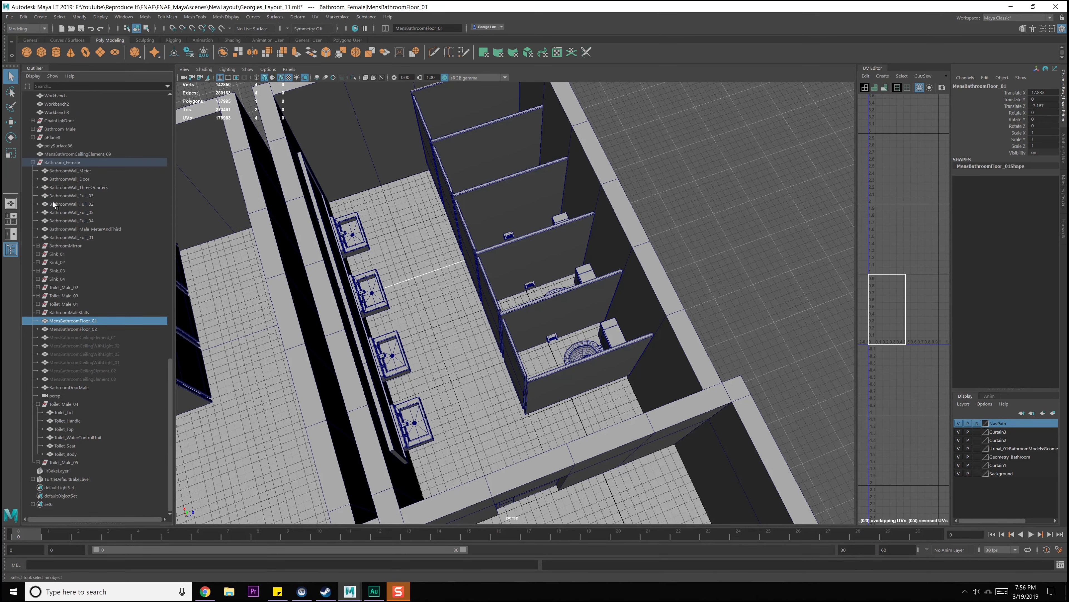
left_click(49, 163)
left_click(90, 172)
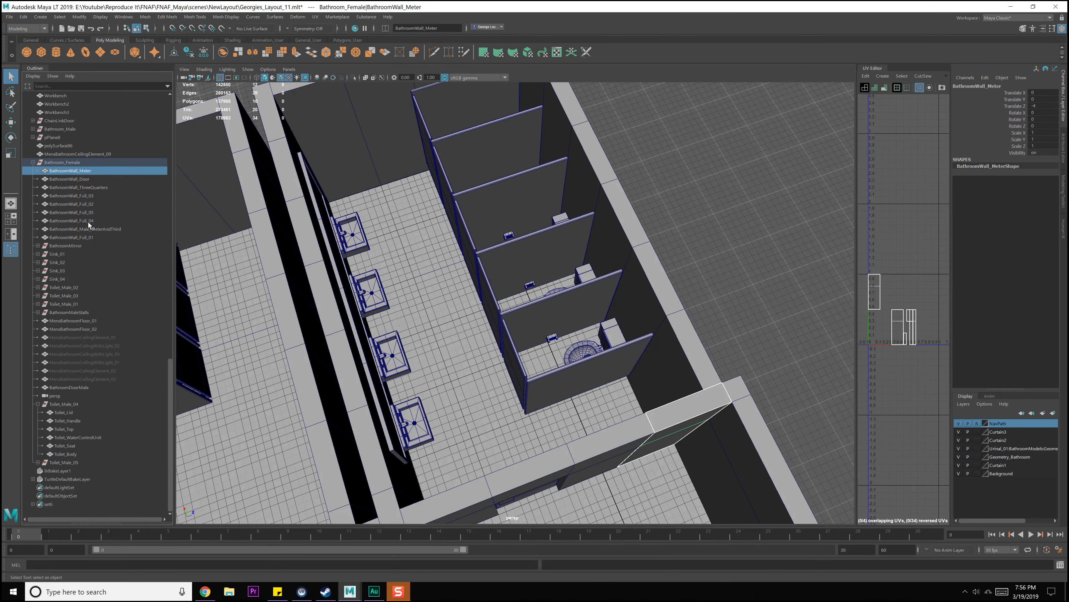
left_click(76, 229)
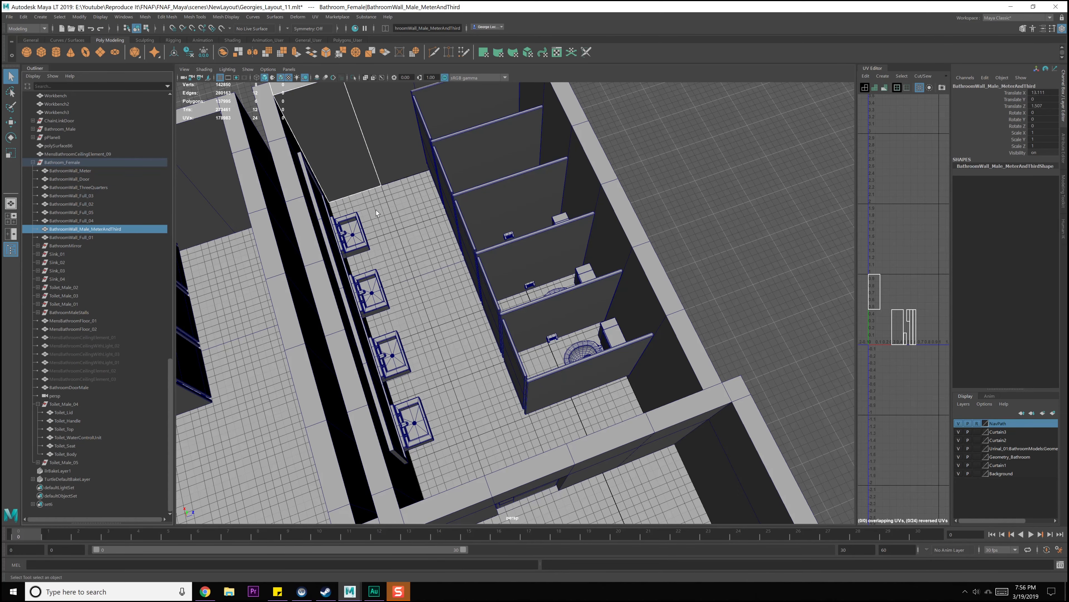
left_click_drag(376, 209, 381, 268, "alt")
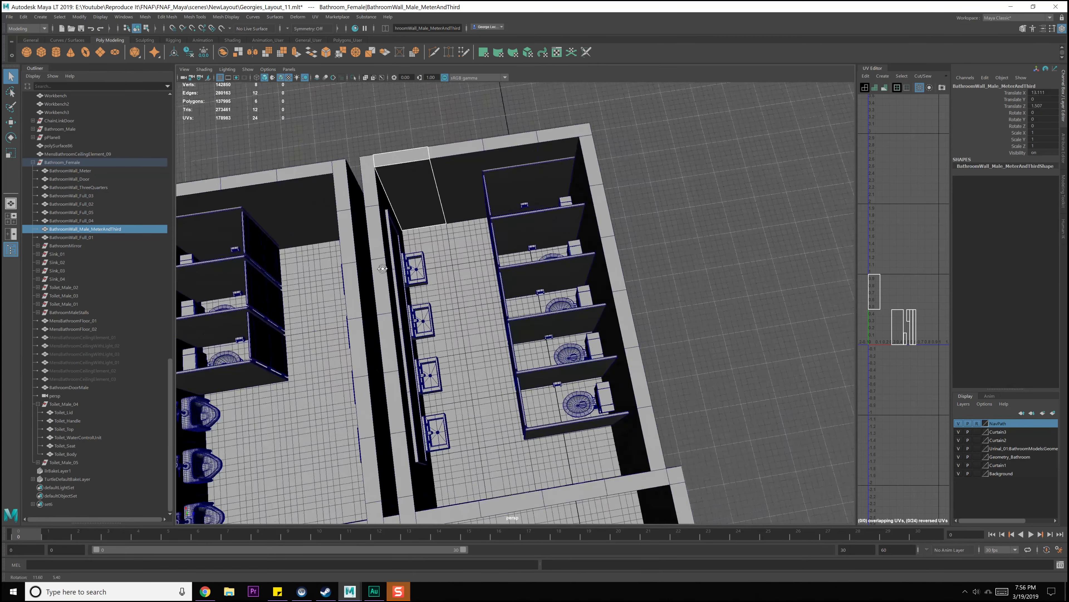
double_click(80, 228)
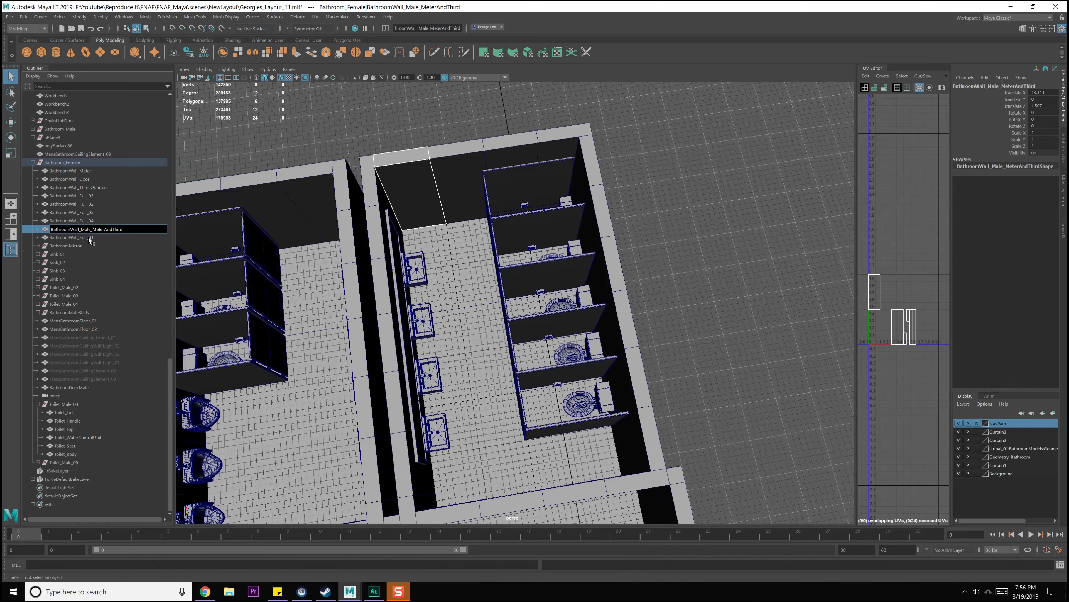
type("Fem")
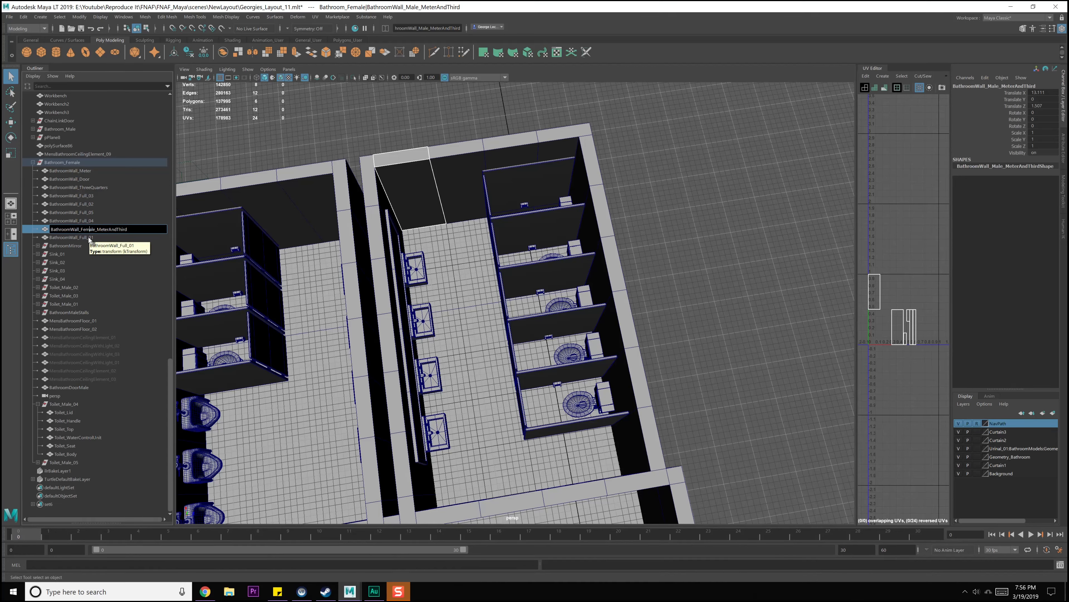
key("Return")
Rename the toilet groups Toilet_Male_02, 03 and 01 in Bathroom_Female as Toilet_Female_02, Toilet_Female_03 and Toilet_Female_01.
left_click(88, 237)
left_click(64, 245)
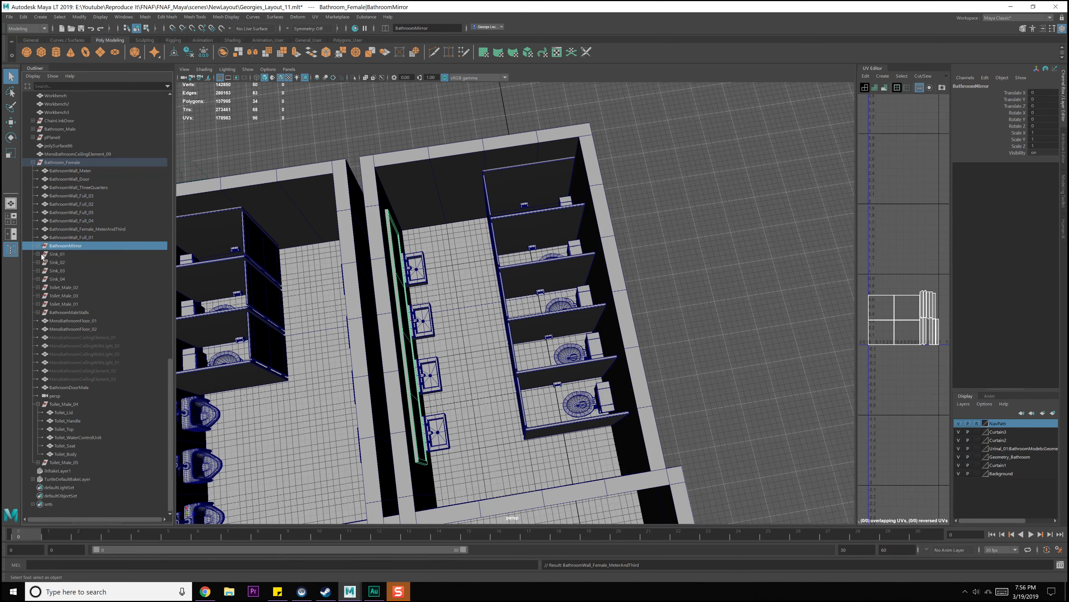
left_click(38, 254)
left_click(38, 254)
left_click(65, 287)
double_click(74, 288)
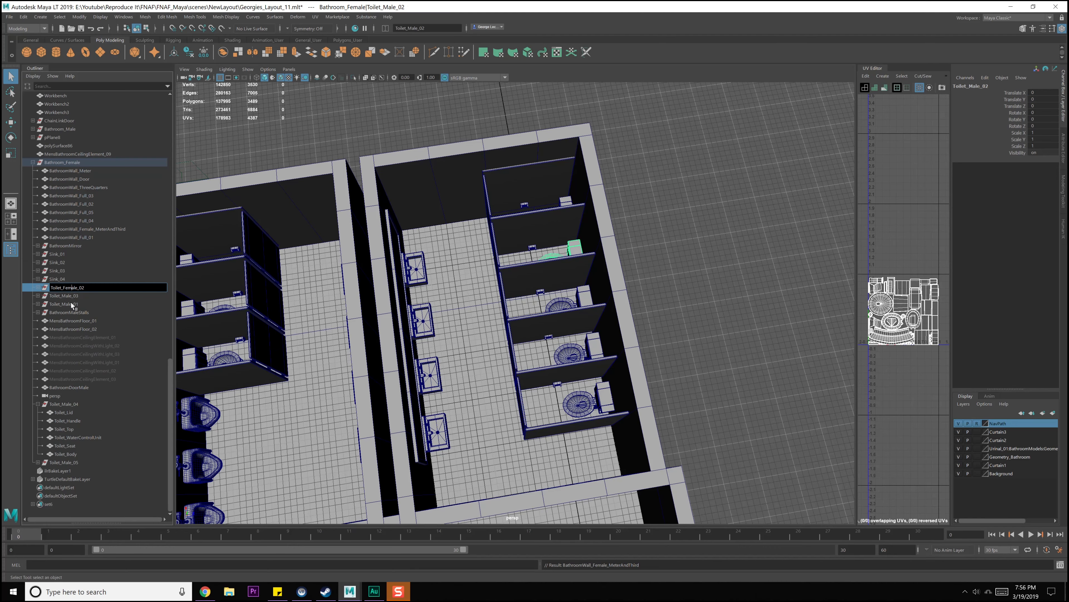
key("Return")
double_click(65, 296)
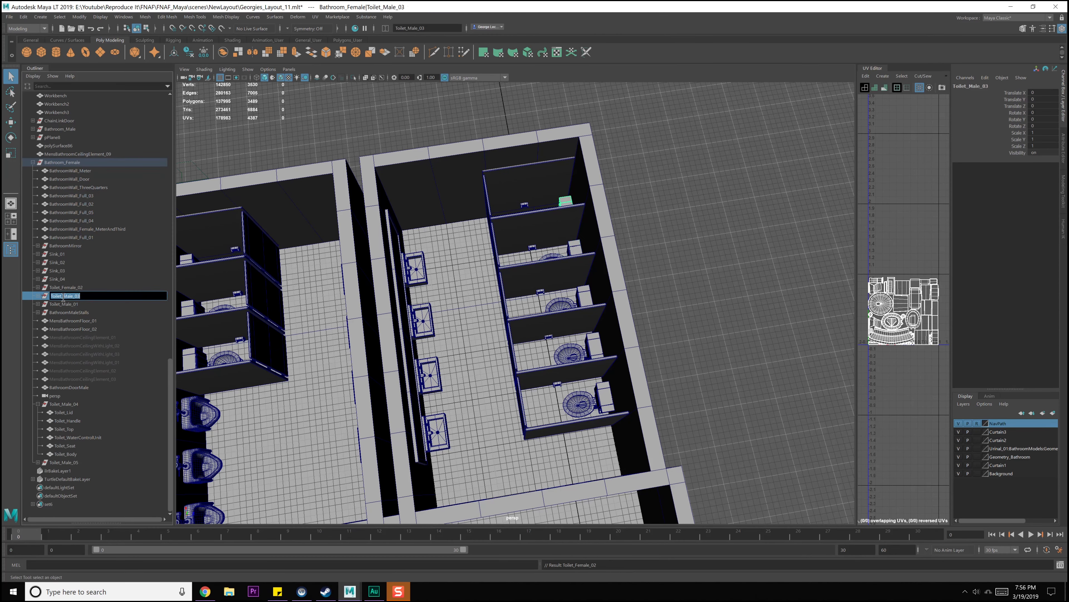
type("Fe")
key("Return")
double_click(67, 304)
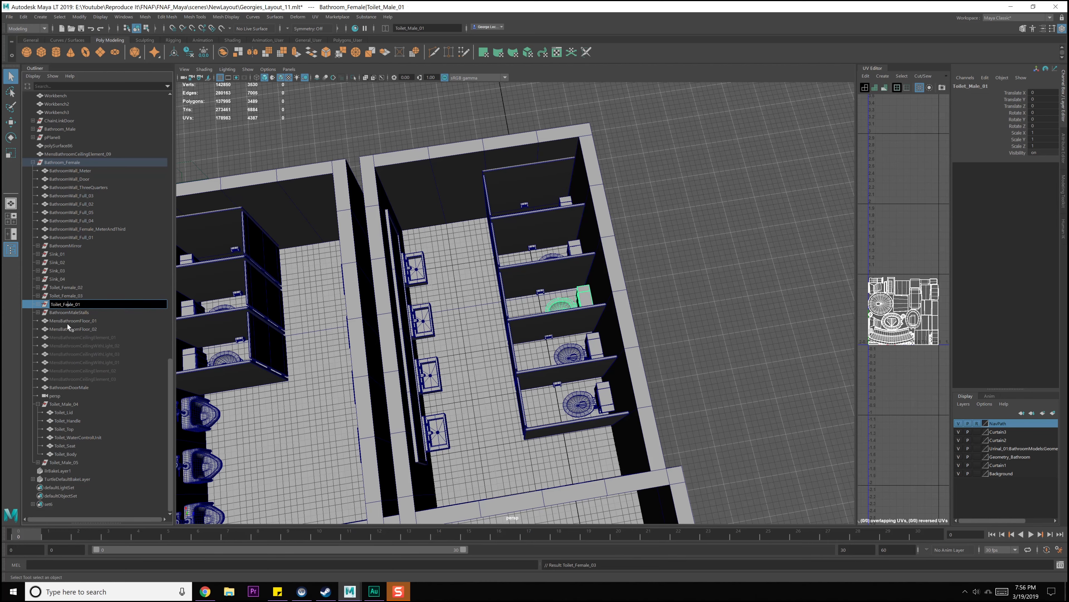
key("Return")
Rename the women's stall group BathroomMaleStalls as BathroomFemaleStalls.
double_click(73, 314)
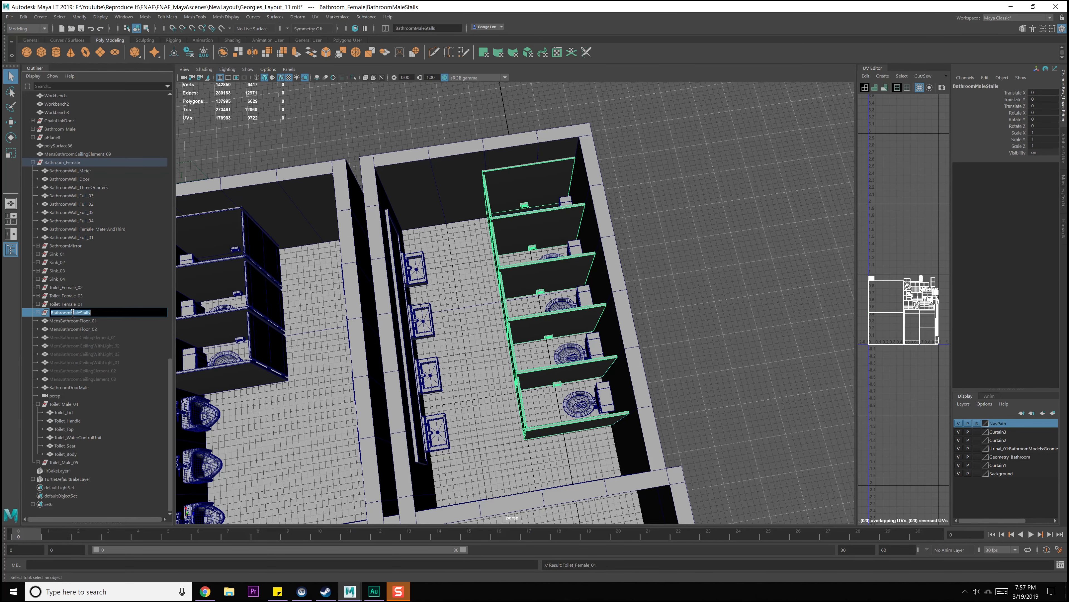
left_click(71, 313)
key("Return")
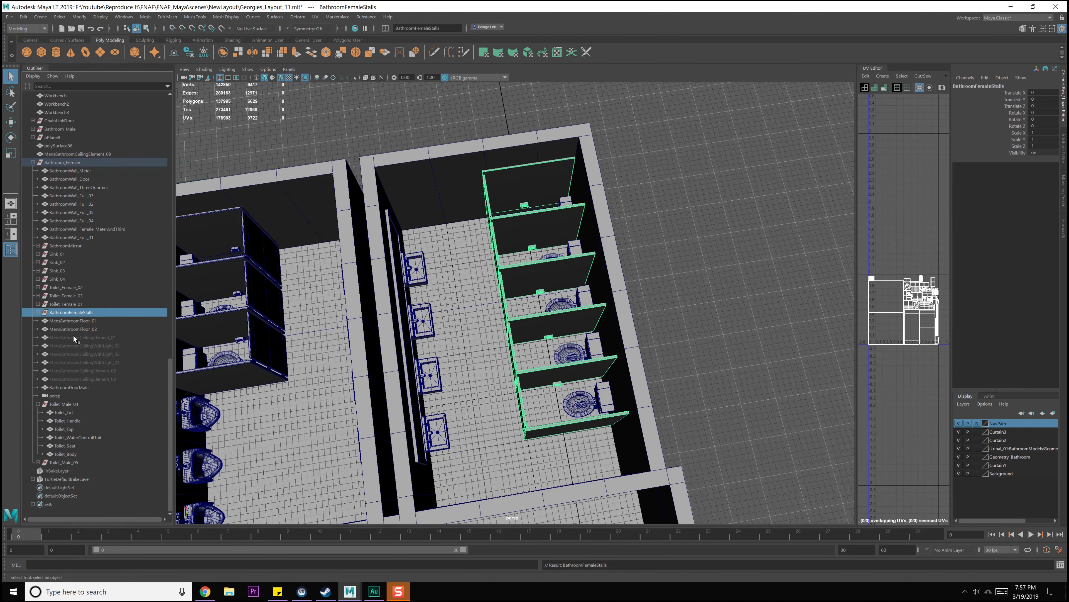
Rename the women's restroom's two floor pieces as FemensBathroomFloor_01 and FemensBathroomFloor_02.
double_click(71, 322)
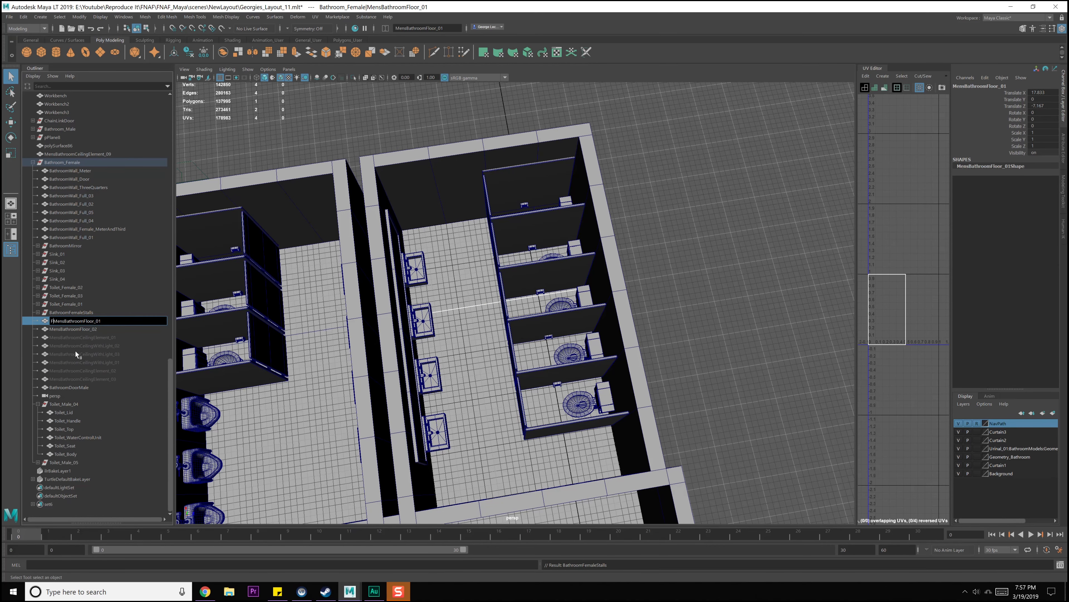
double_click(68, 336)
double_click(58, 330)
left_click(54, 330)
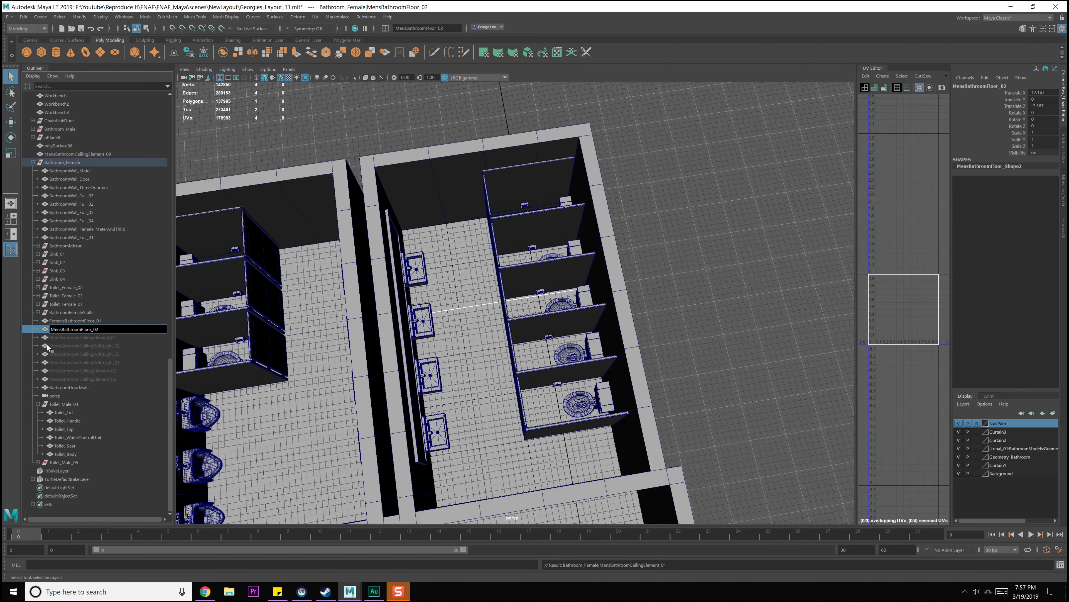
key("BackSpace")
type("Fem")
key("Return")
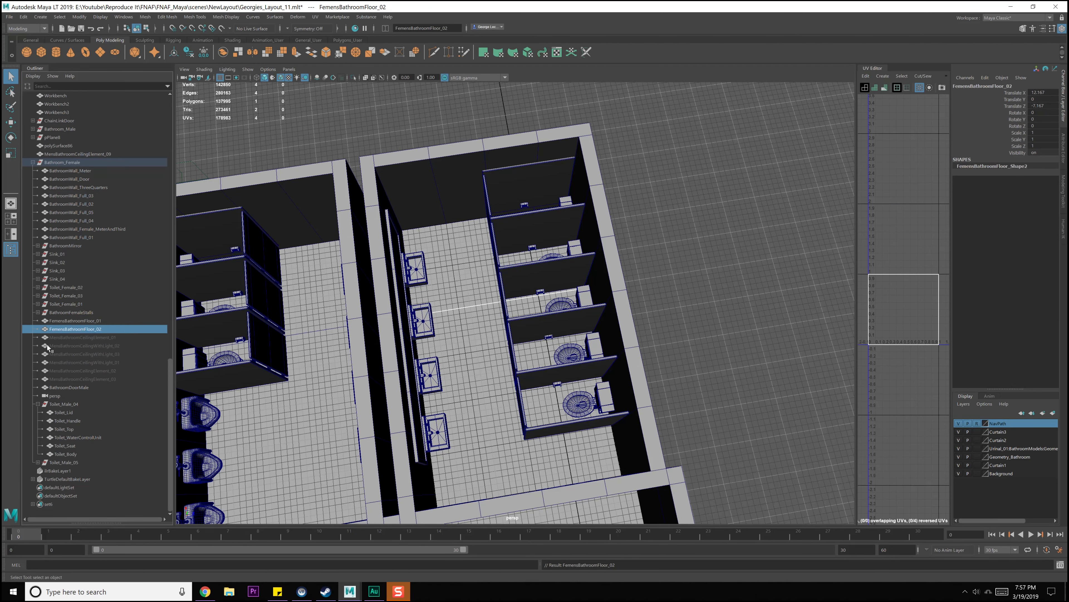
Rename MensBathroomCeilingElement_01 in Bathroom_Female as FemaleBathroomCeilingElement_01.
double_click(66, 337)
left_click(50, 337)
type("Fem")
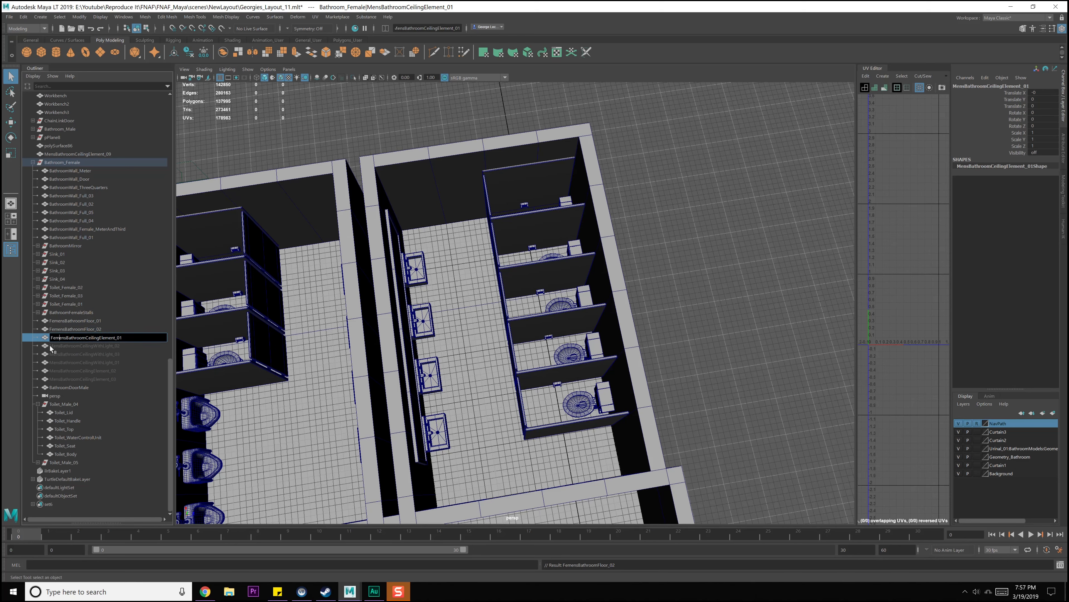
key("Return")
double_click(58, 337)
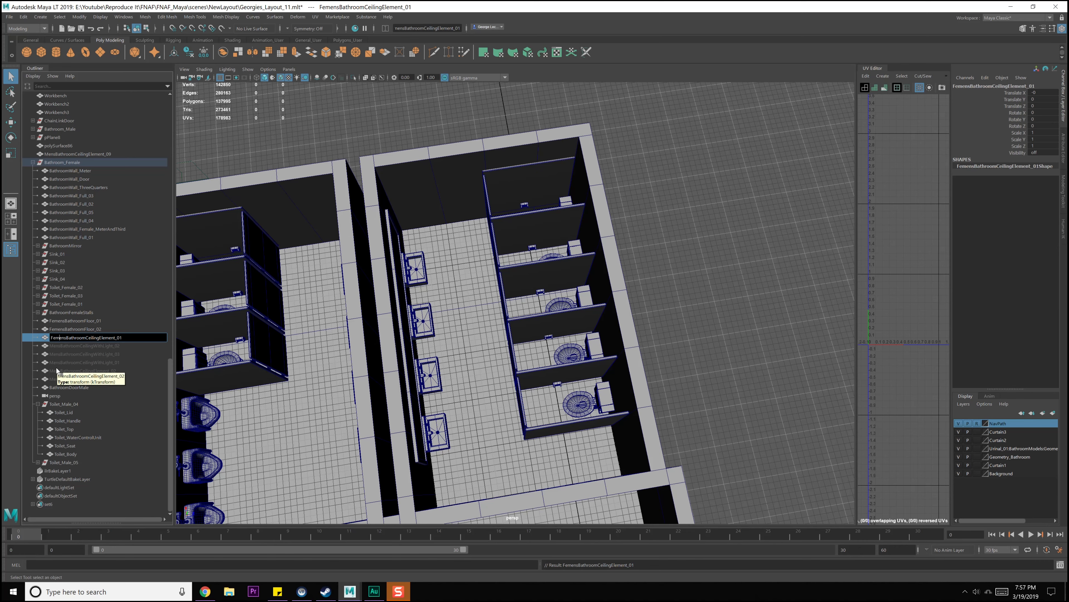
key("BackSpace")
key("BackSpace")
key("BackSpace")
type("ale")
key("Return")
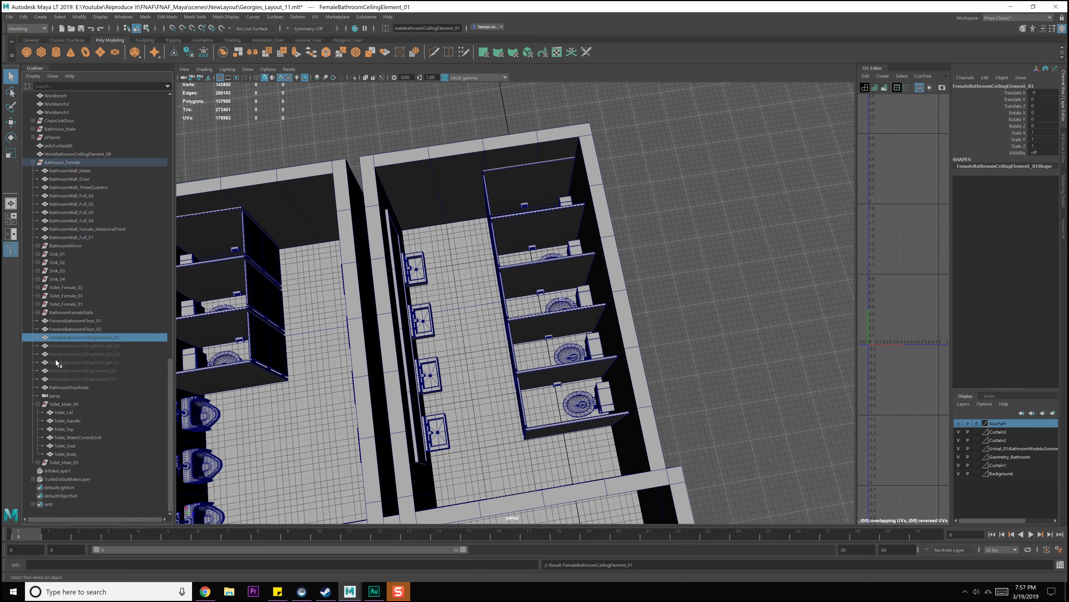
Rename the three lit ceiling pieces in Bathroom_Female as FemaleBathroomCeilingWithLight_02, _03 and _01, keeping their numbers.
double_click(68, 346)
left_click_drag(62, 346, 45, 348)
type("Female")
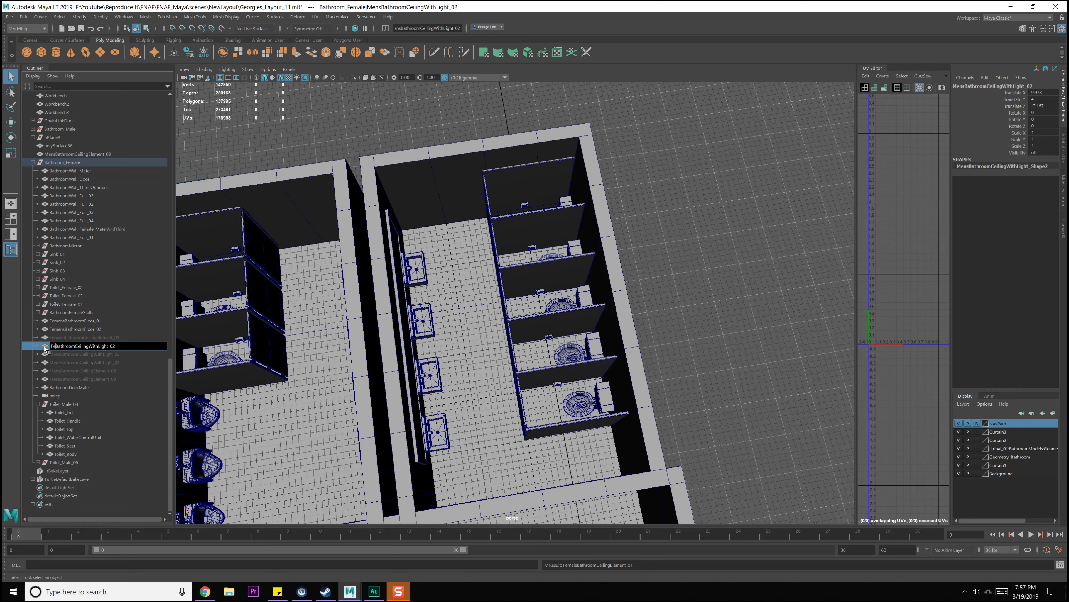
key("Return")
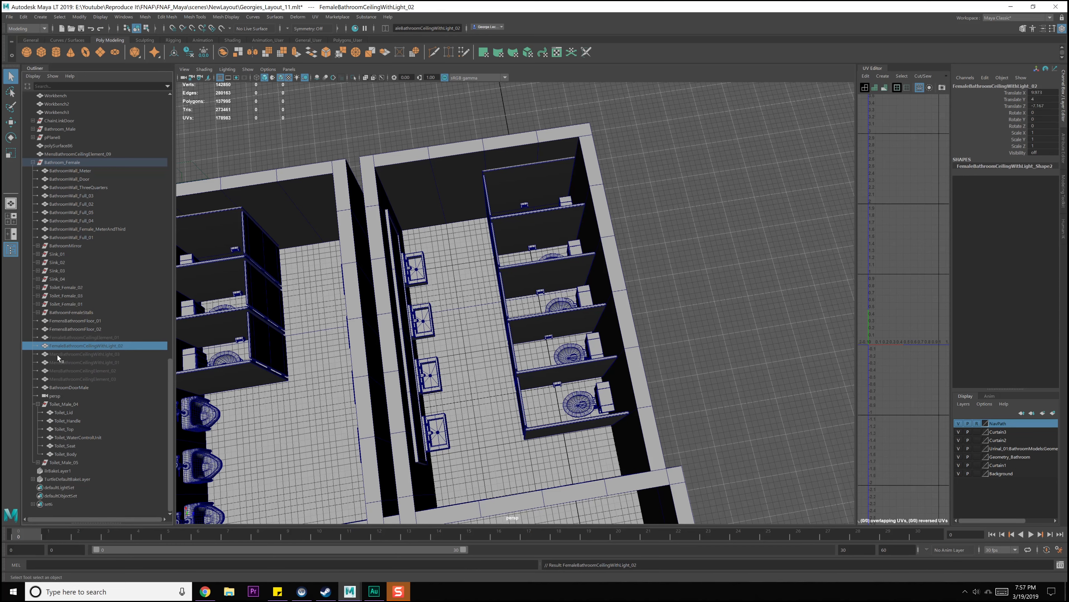
double_click(58, 355)
left_click_drag(61, 354, 21, 355)
type("Fem")
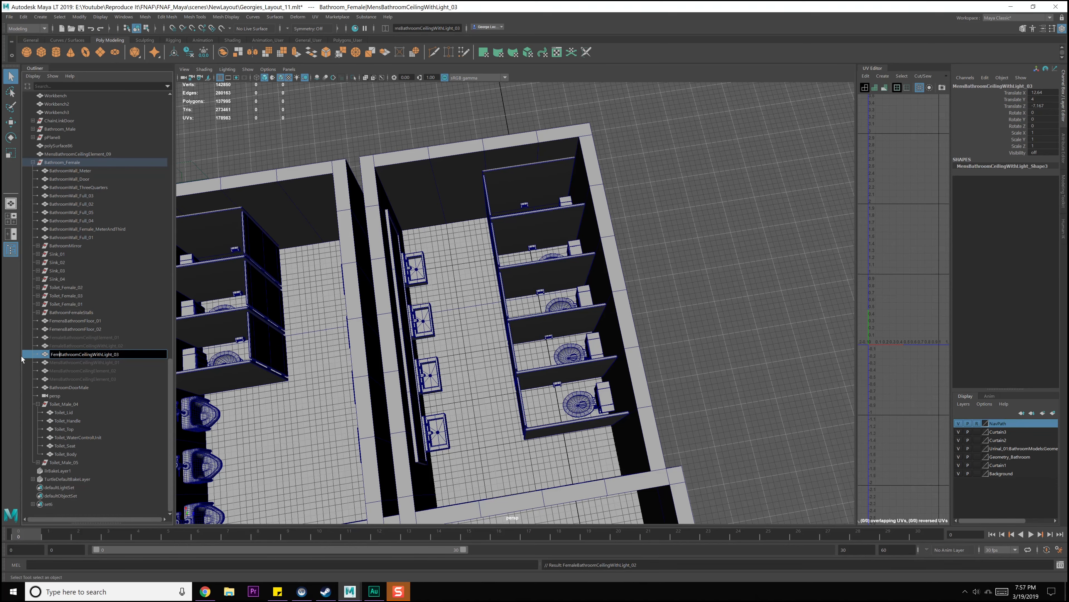
type("ale")
key("Return")
double_click(63, 362)
left_click_drag(63, 363, 46, 363)
type("Fe")
type("male")
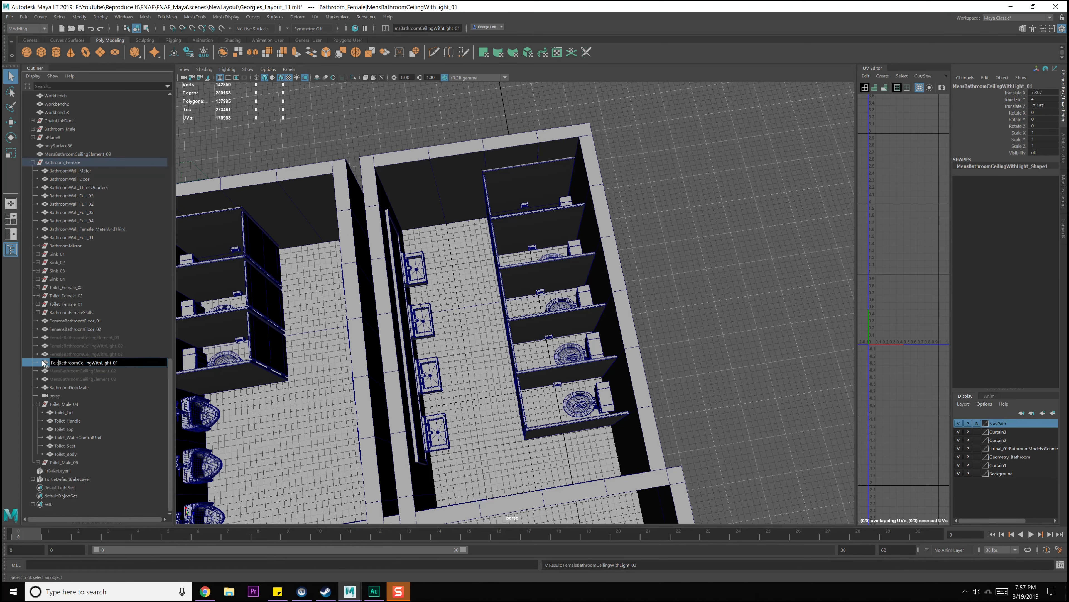
key("Return")
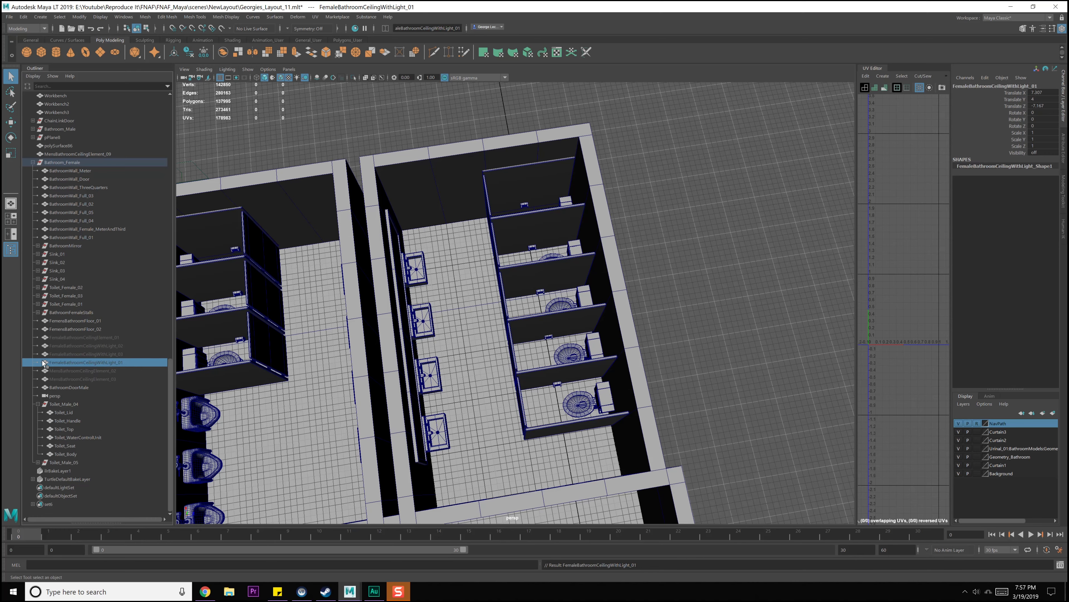
Rename the remaining two ceiling pieces in Bathroom_Female as FemaleBathroomCeilingElement_02 and FemaleBathroomCeilingElement_03.
double_click(53, 371)
left_click_drag(62, 371, 32, 370)
type("Female")
key("Return")
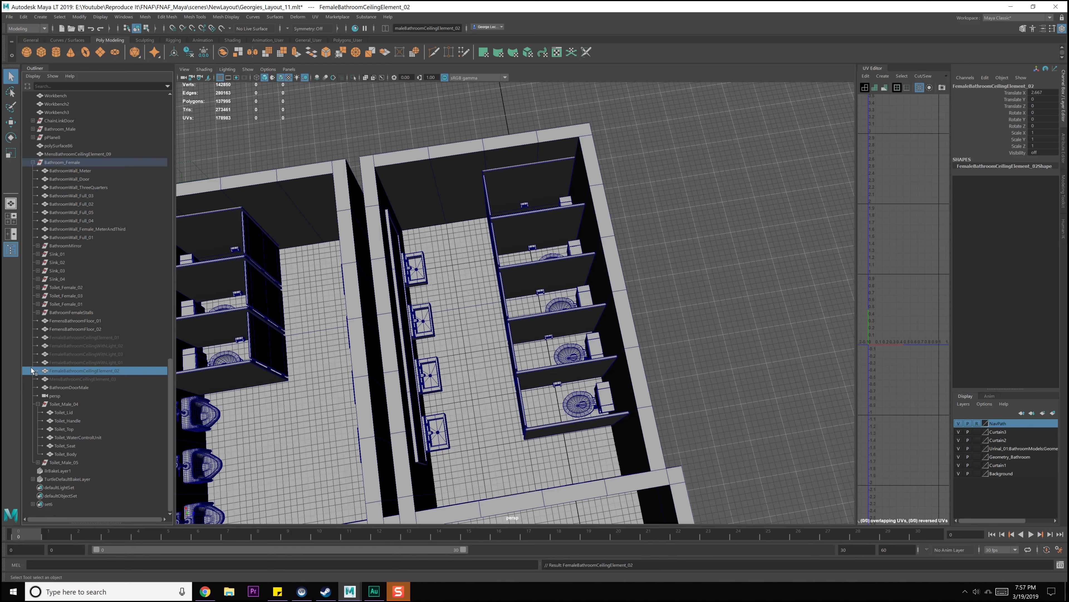
double_click(61, 379)
left_click(60, 381)
key("BackSpace")
key("BackSpace")
key("BackSpace")
type("Fe")
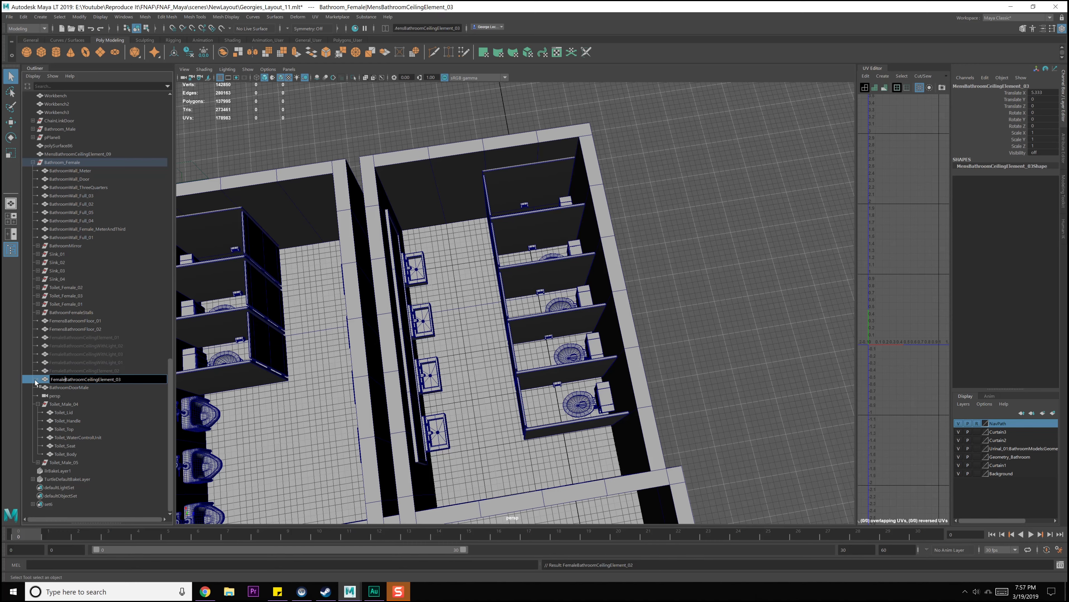
type("male")
key("Return")
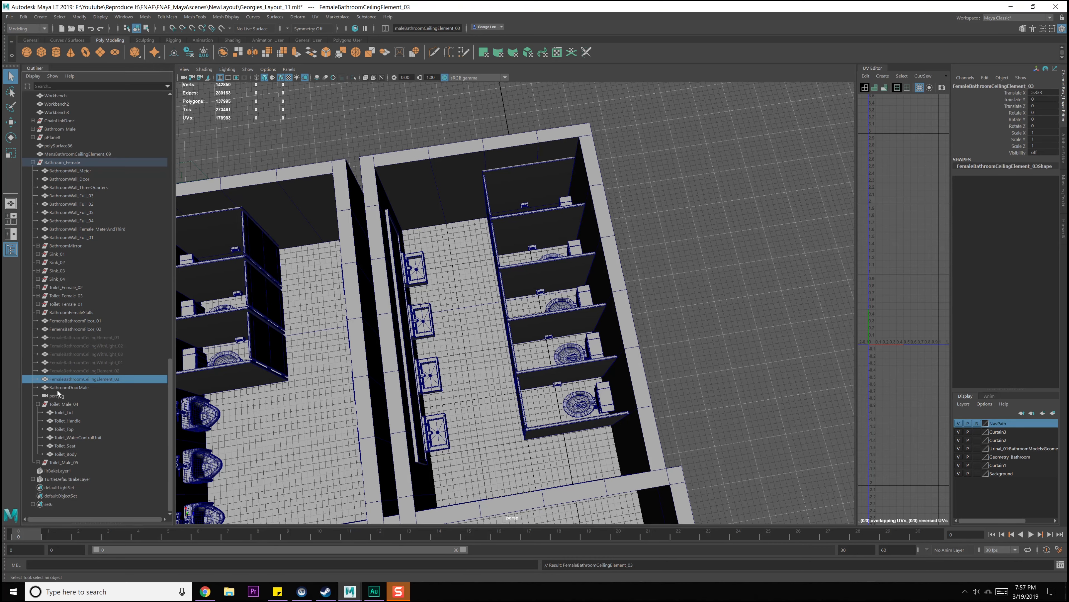
Rename the two added toilet groups, Toilet_Male_04 and Toilet_Male_05, as Toilet_Female_04 and Toilet_Female_05.
left_click(63, 403)
double_click(64, 404)
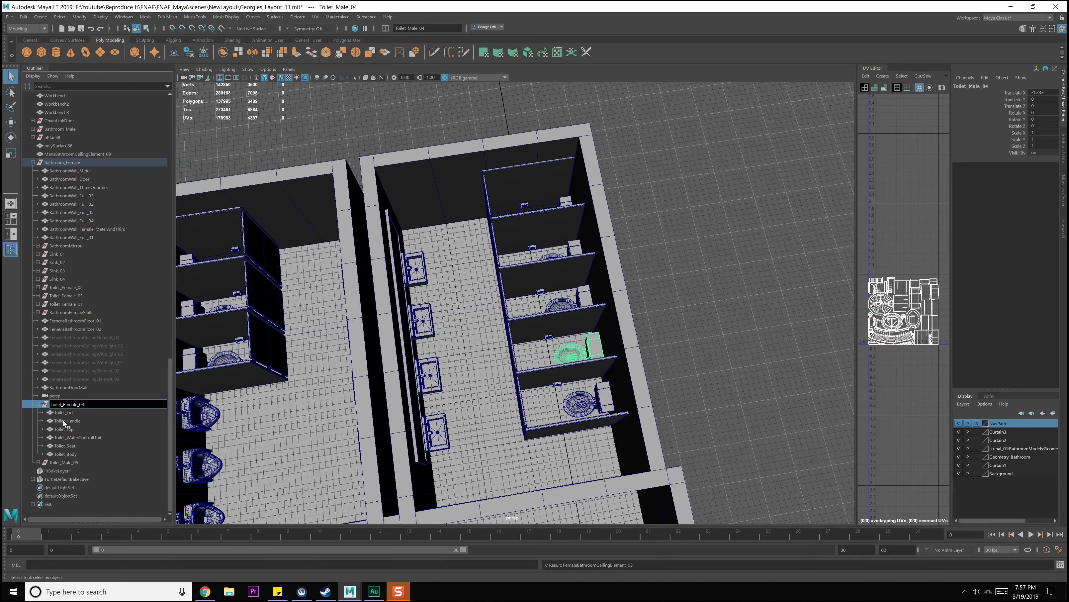
key("Return")
left_click(65, 462)
double_click(67, 463)
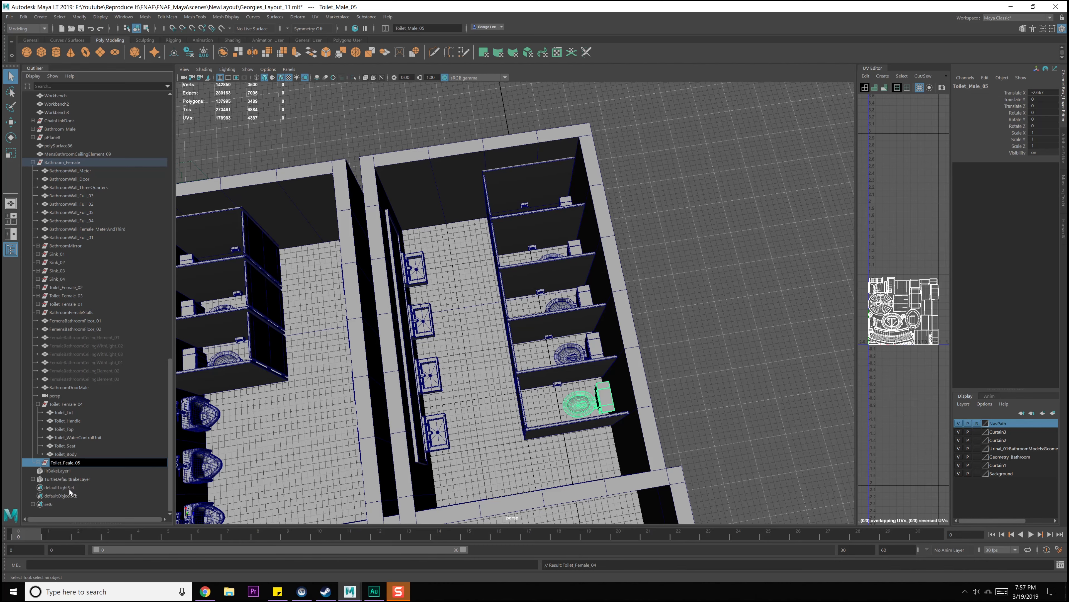
key("Return")
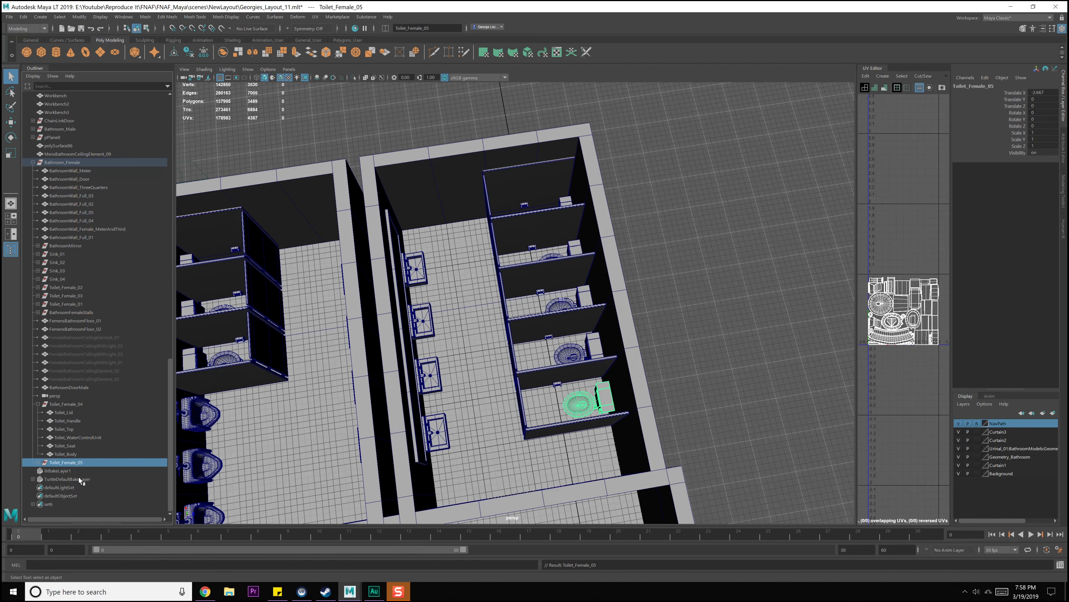
Collapse the Bathroom_Female and World groups in the Outliner and save the scene.
left_click(33, 162)
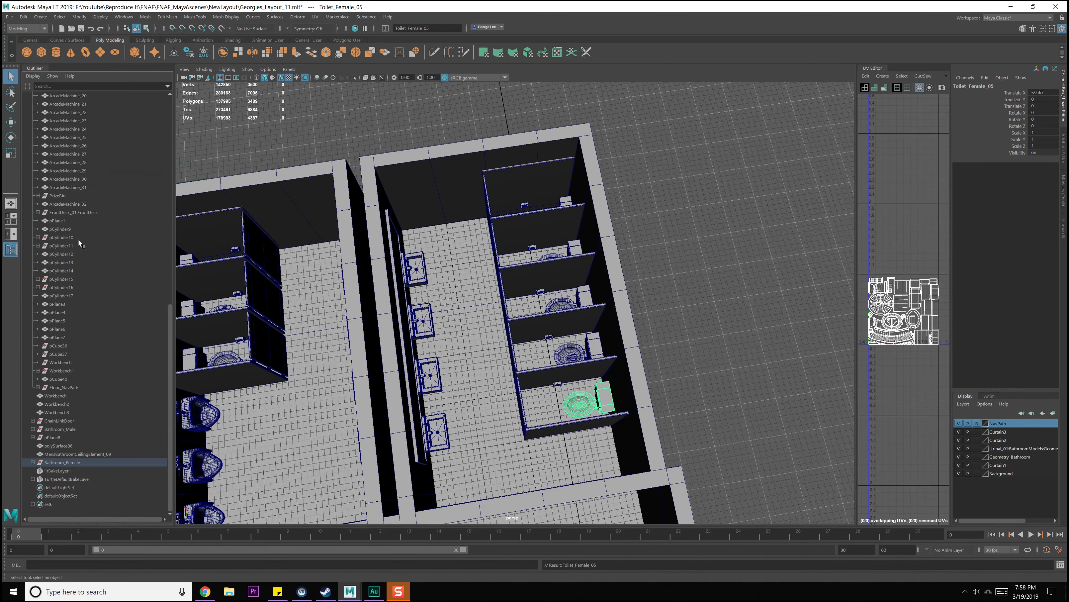
key("ctrl+s")
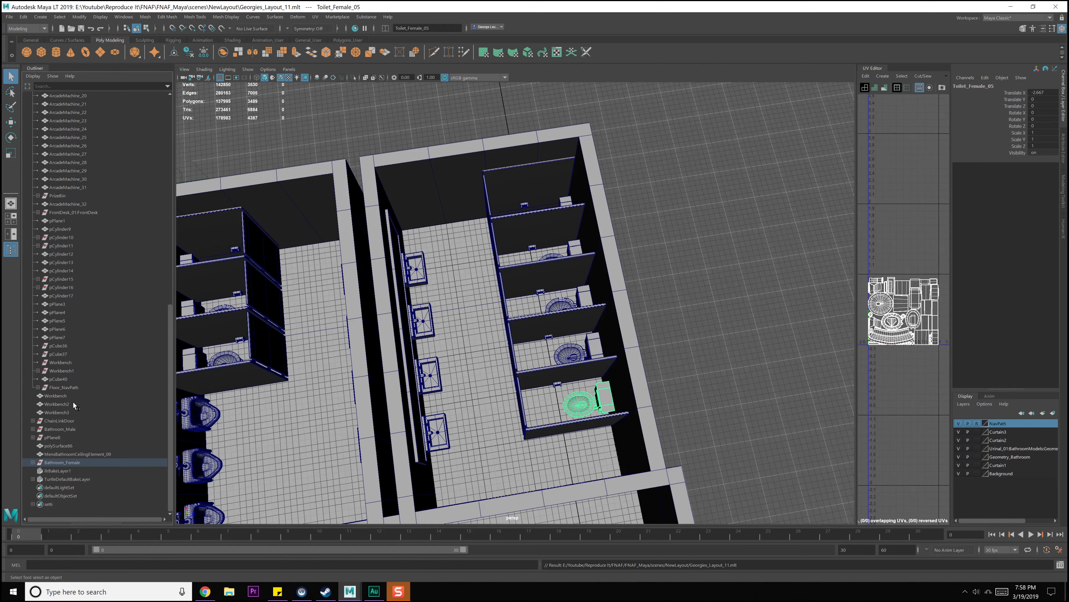
scroll(67, 210, "up", 15)
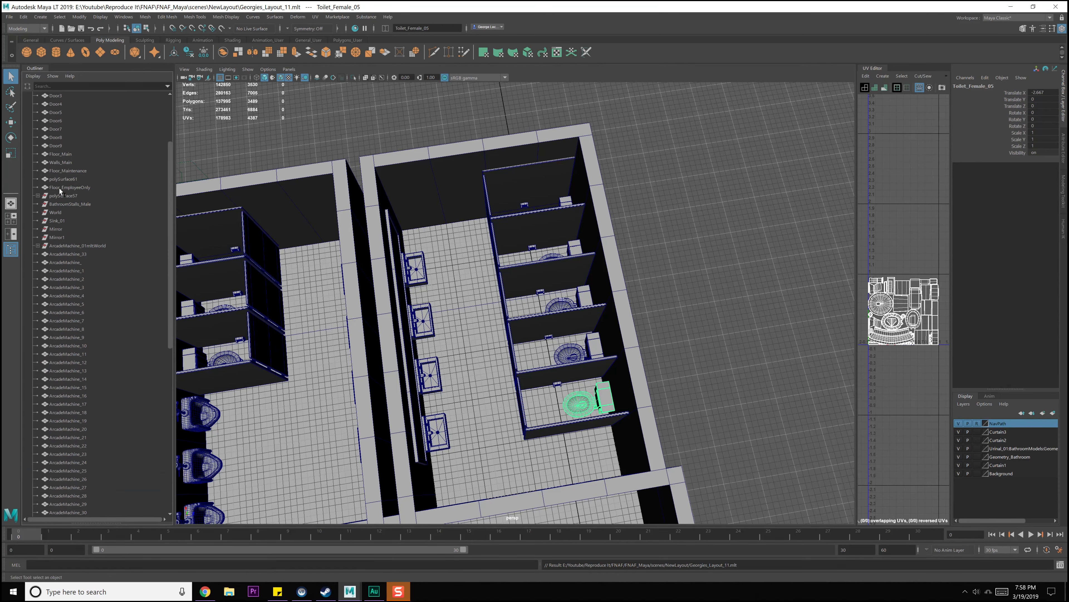
left_click(33, 120)
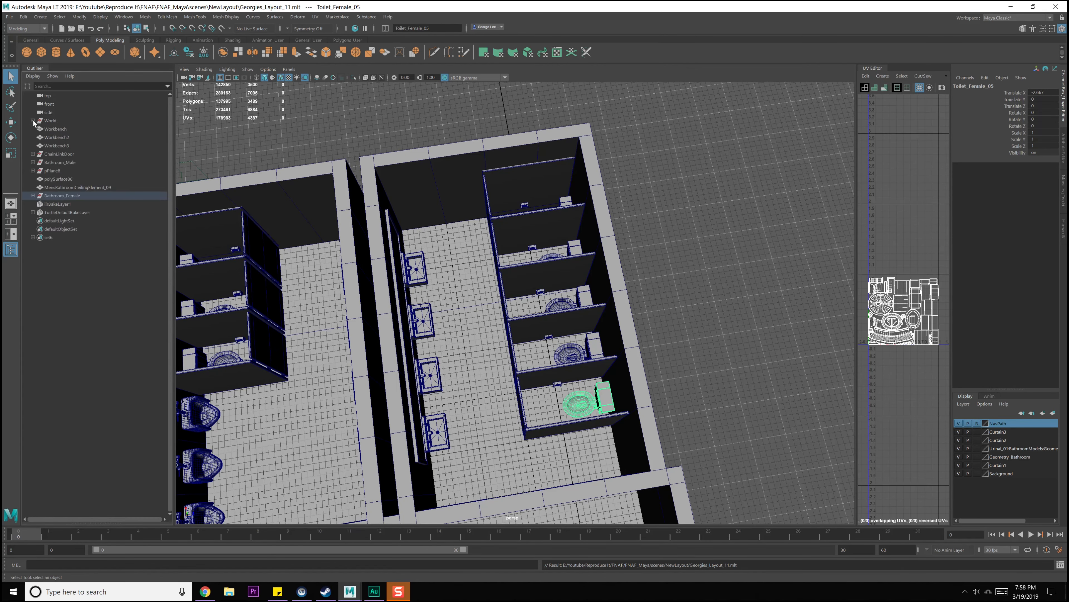
Select the Bathroom_Male and Bathroom_Female groups and export the model as MensRoom_01 with the Game Exporter.
left_click(60, 162)
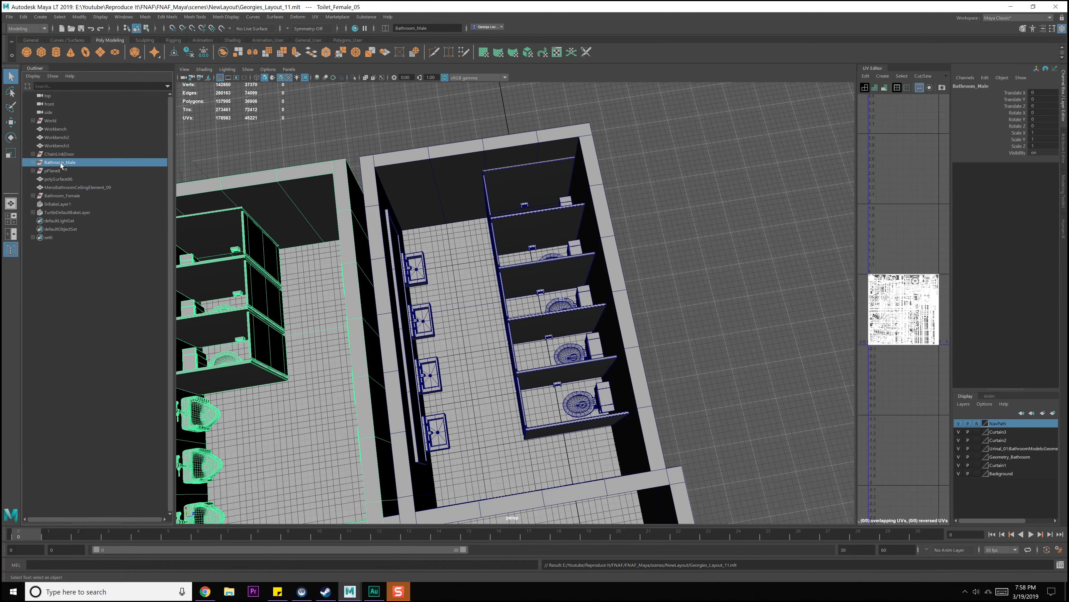
left_click(63, 196, "ctrl")
scroll(446, 308, "down", 5)
left_click_drag(455, 316, 404, 282, "alt")
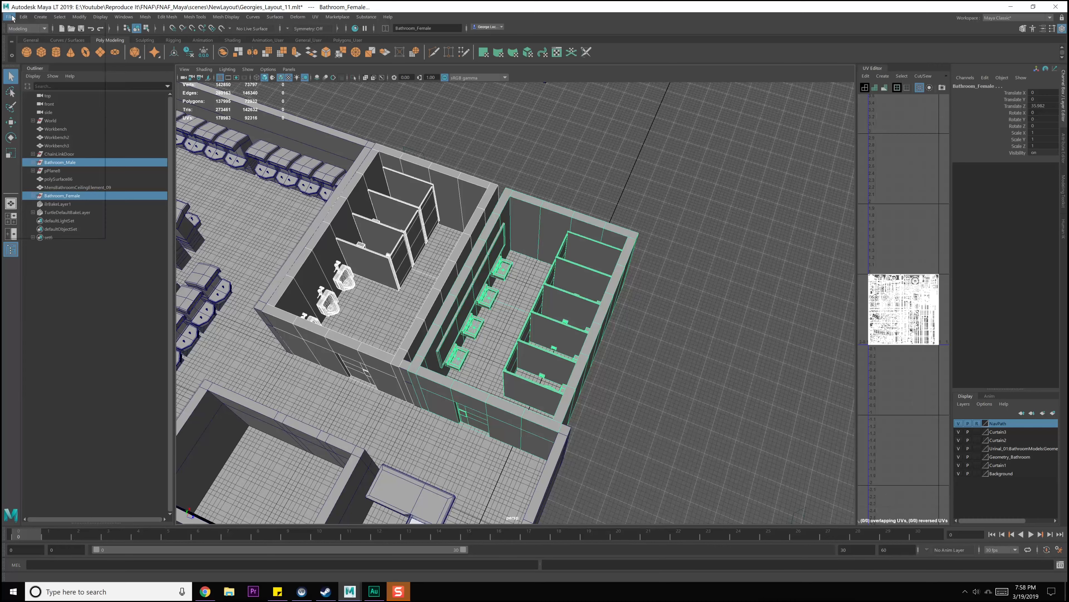
left_click(9, 17)
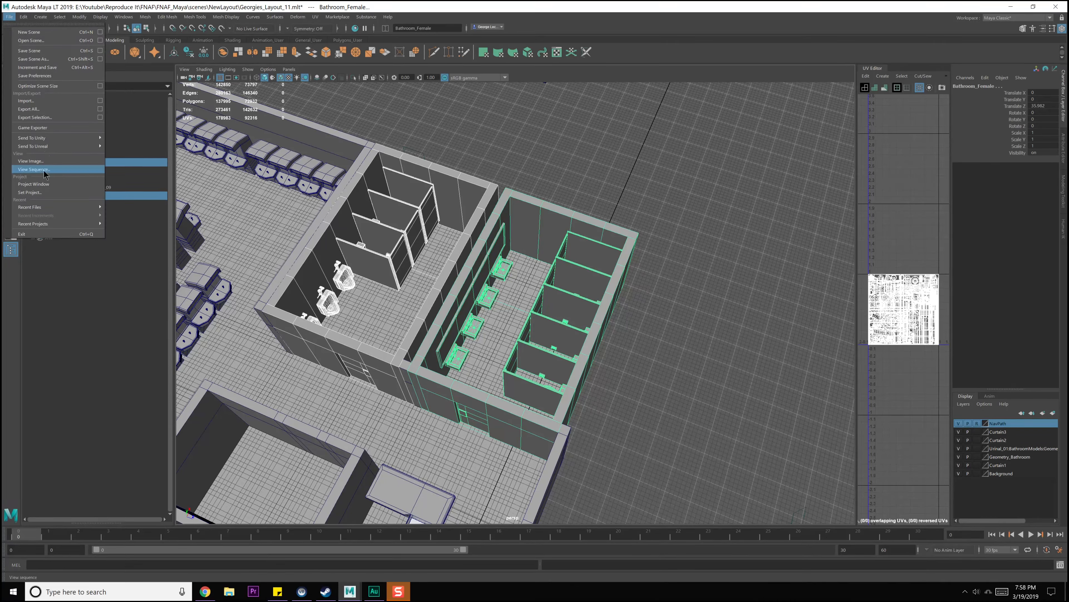
left_click(46, 127)
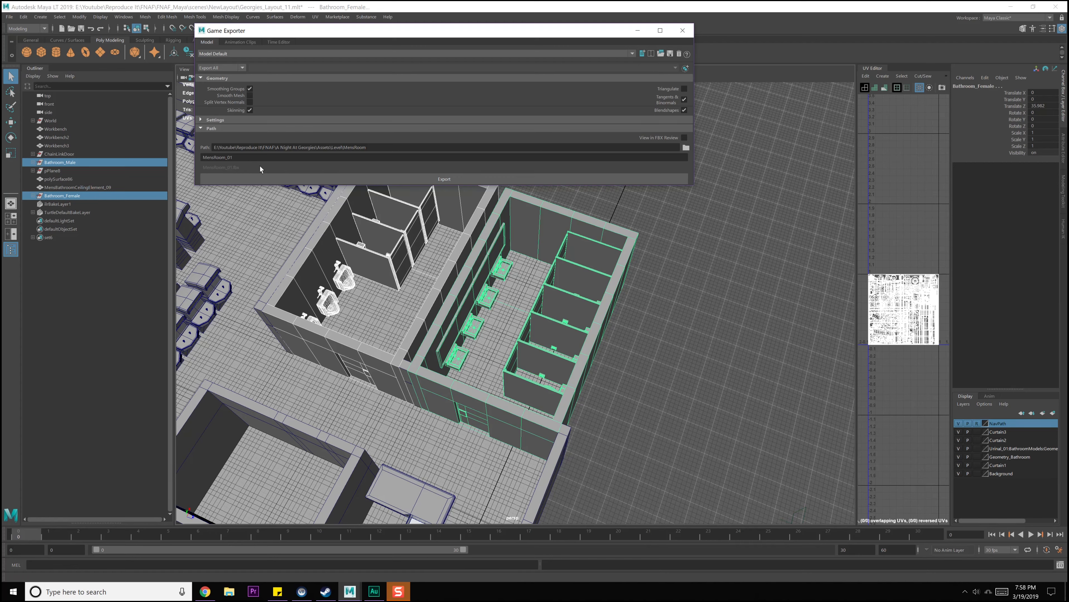
left_click(353, 181)
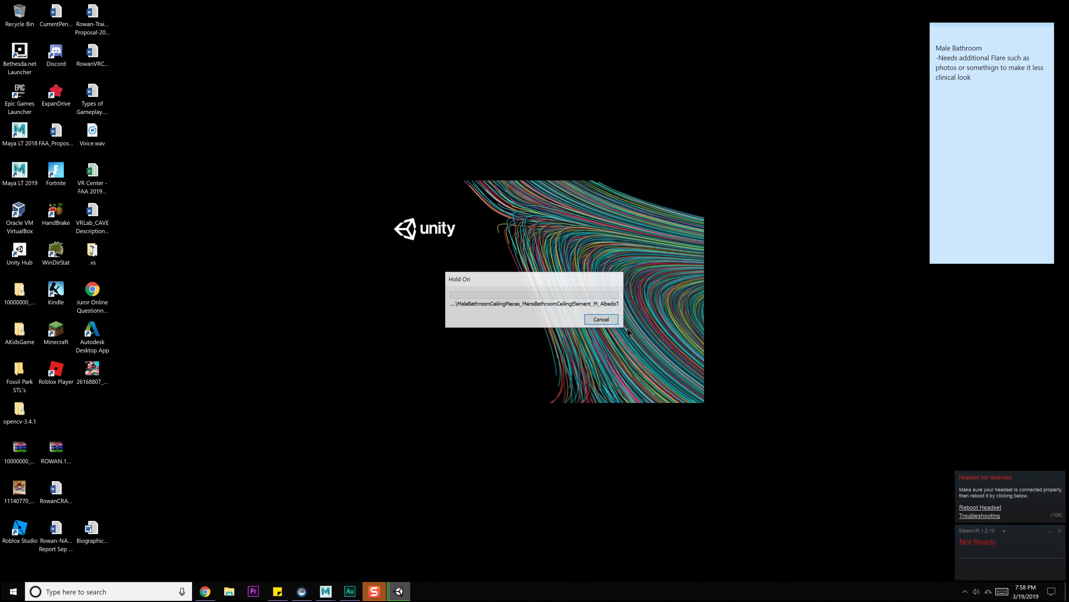
left_click(974, 34)
left_click_drag(968, 32, 942, 47)
left_click_drag(950, 100, 896, 57)
left_click(929, 72)
left_click_drag(949, 88, 906, 61)
left_click(924, 82)
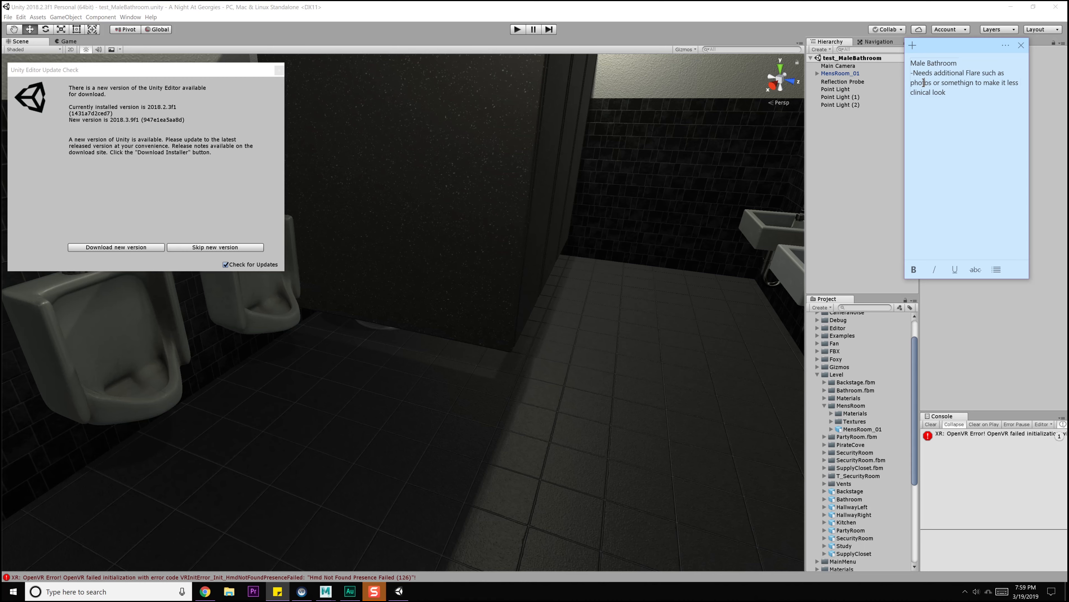
Dismiss the Unity editor update check and inspect the women's restroom floor pieces FemensBathroomFloor_02 and FemensBathroomFloor_01 in the scene.
left_click(276, 70)
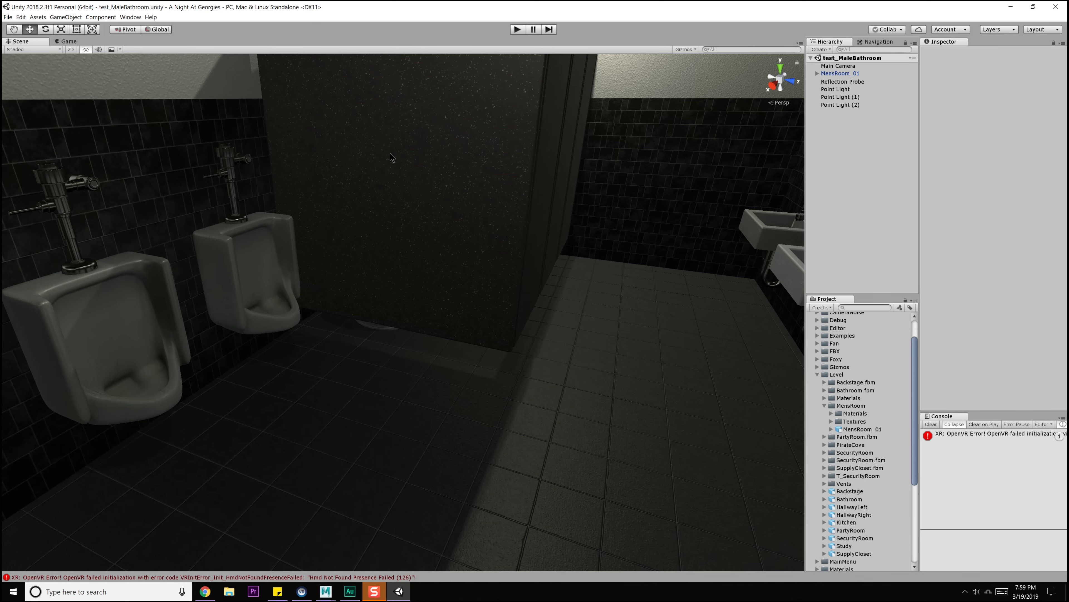
left_click_drag(471, 151, 370, 358, "alt")
left_click(372, 359)
left_click(377, 363)
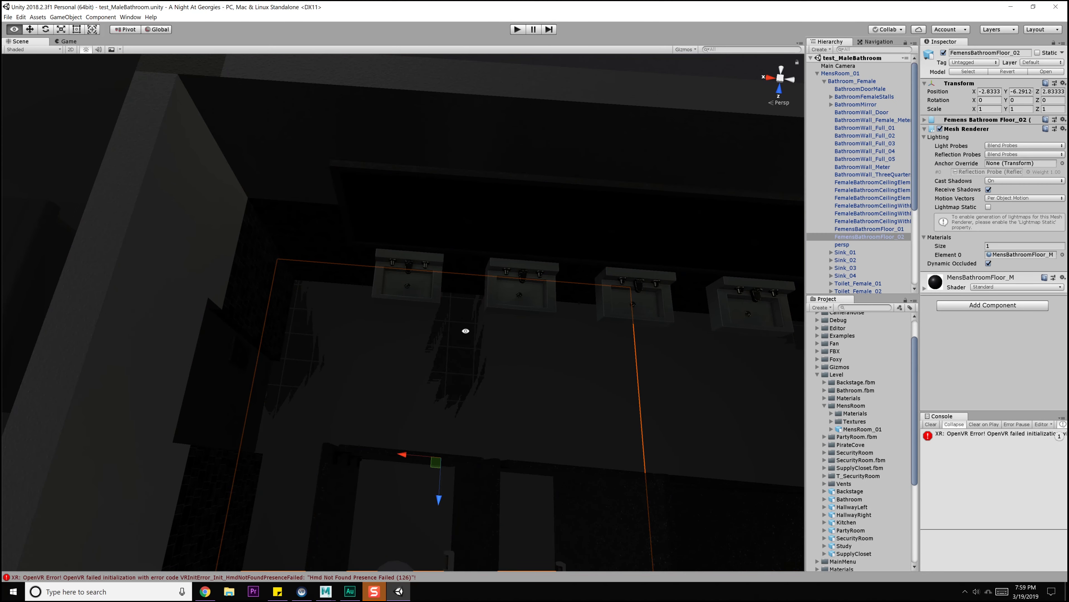
left_click_drag(437, 334, 417, 315, "alt")
left_click(547, 398)
left_click(537, 394)
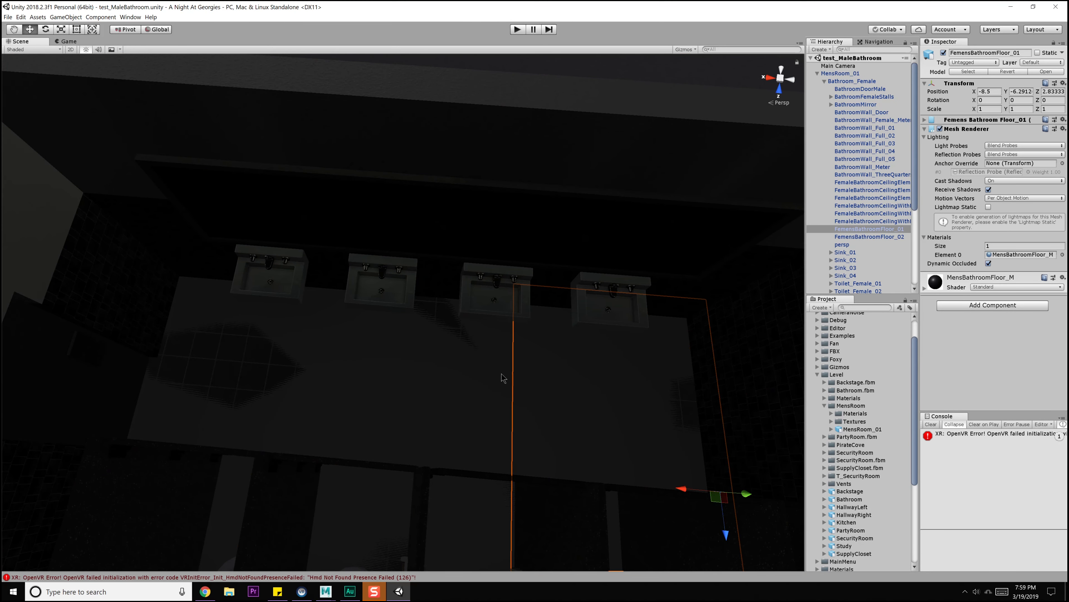
Examine which surface overlaps the women's restroom floor and locate it in the Hierarchy, comparing it with FemensBathroomFloor_01.
scroll(463, 344, "down", 10)
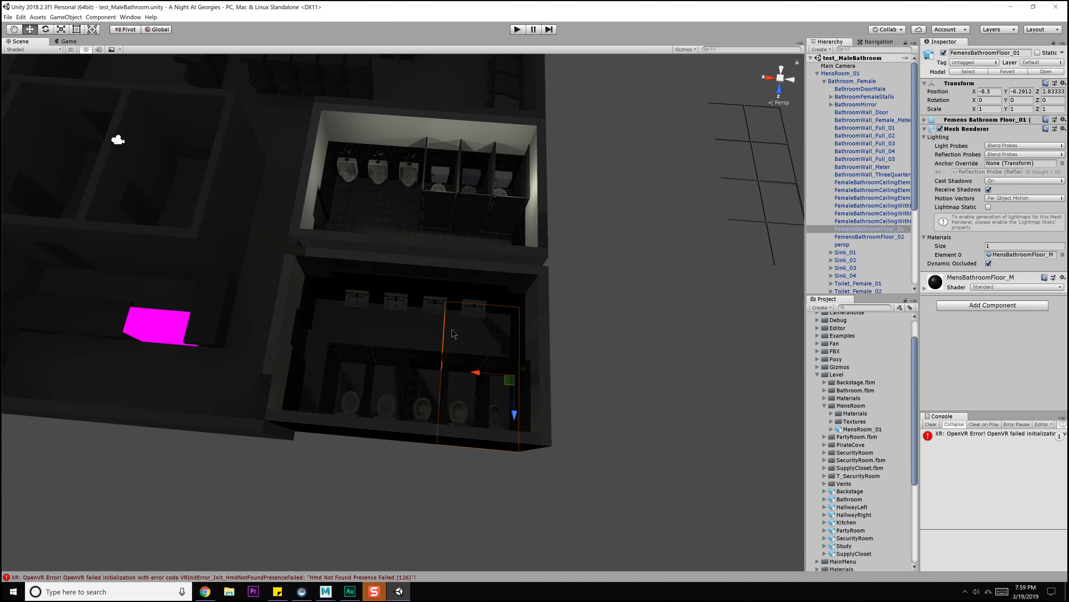
scroll(452, 334, "up", 3)
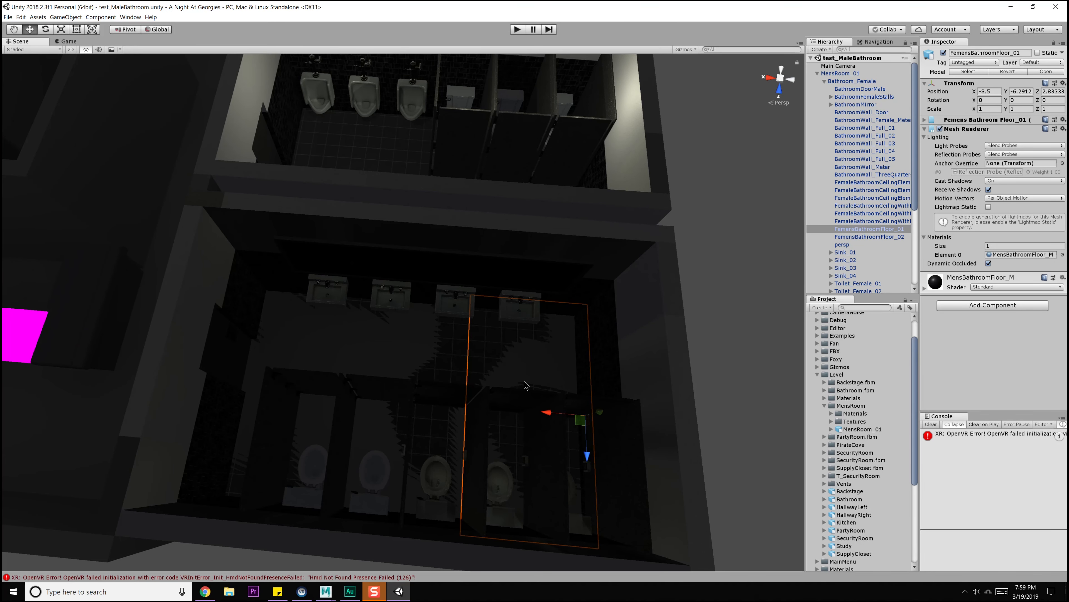
left_click(518, 344)
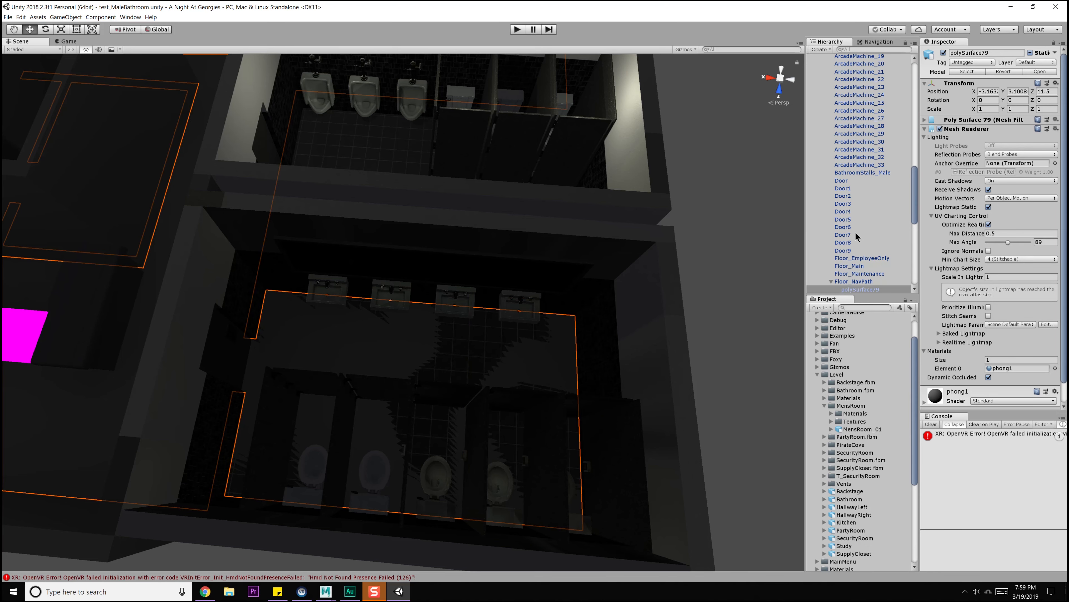
scroll(857, 237, "down", 4)
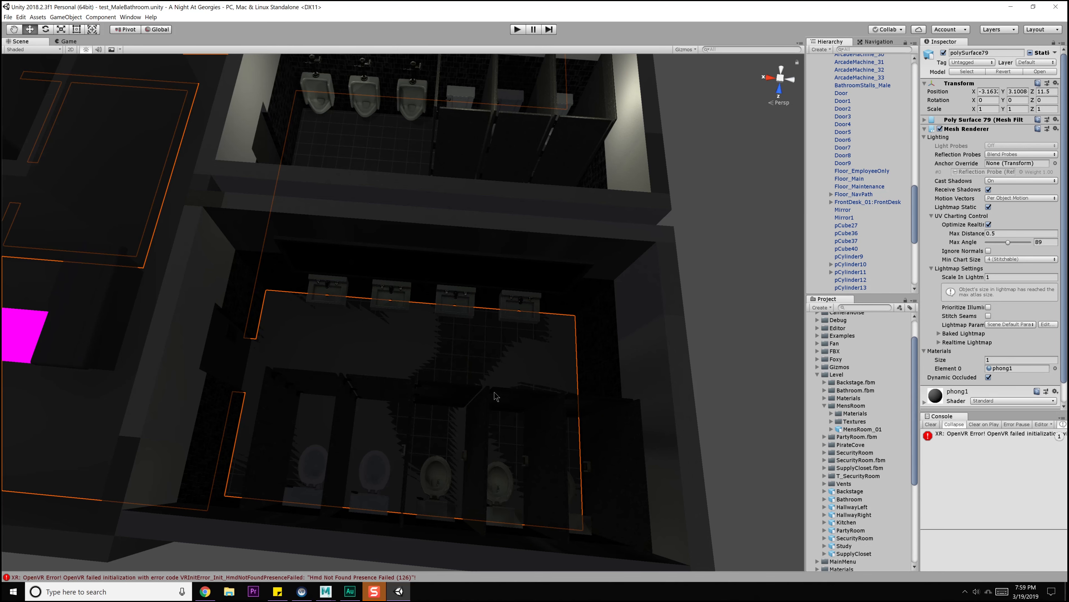
left_click(504, 354)
left_click(503, 353)
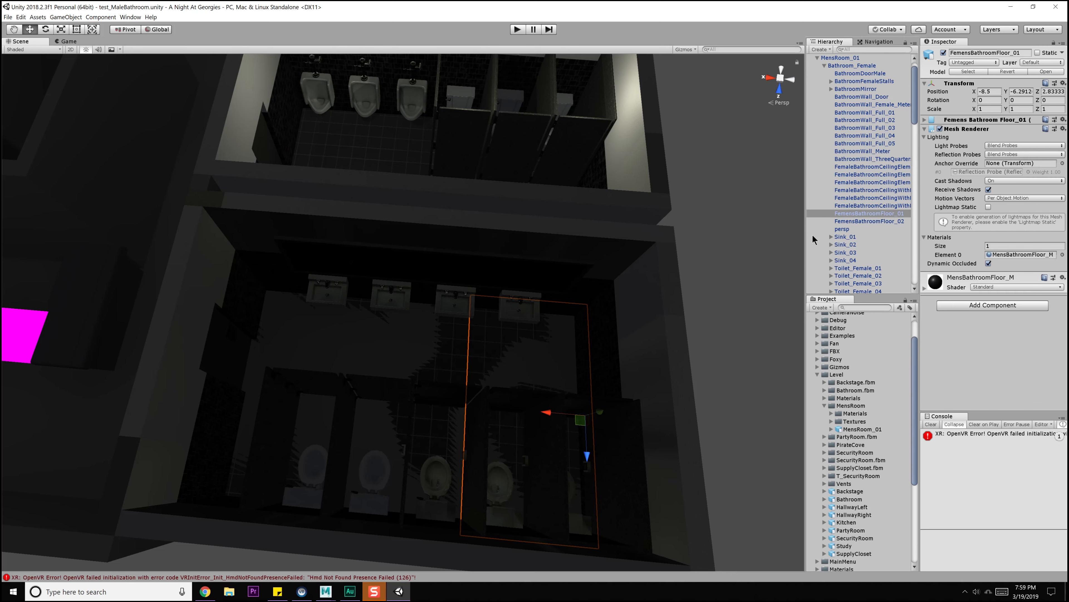
Collapse the Bathroom_Female and World groups under MensRoom_01 and examine which objects the imported model contains.
scroll(879, 214, "up", 1)
left_click(817, 74)
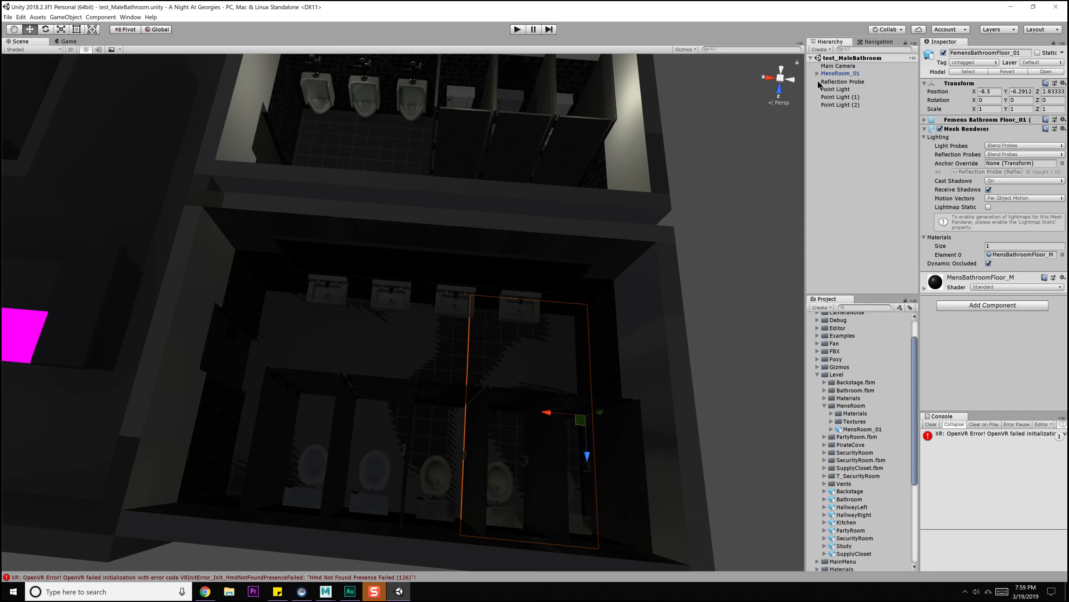
left_click(817, 74)
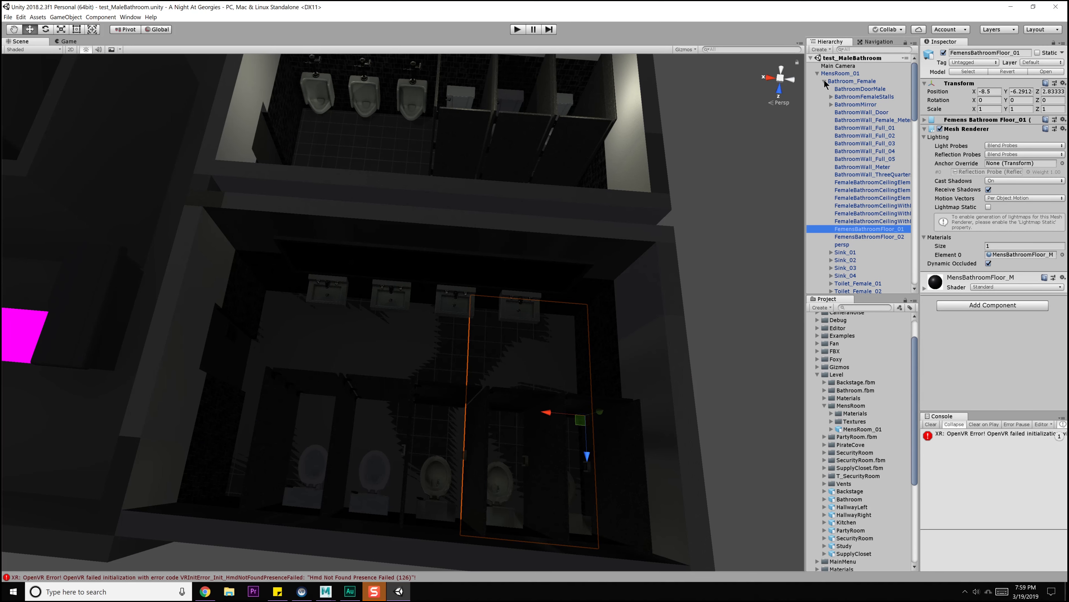
left_click(825, 82)
left_click(846, 97)
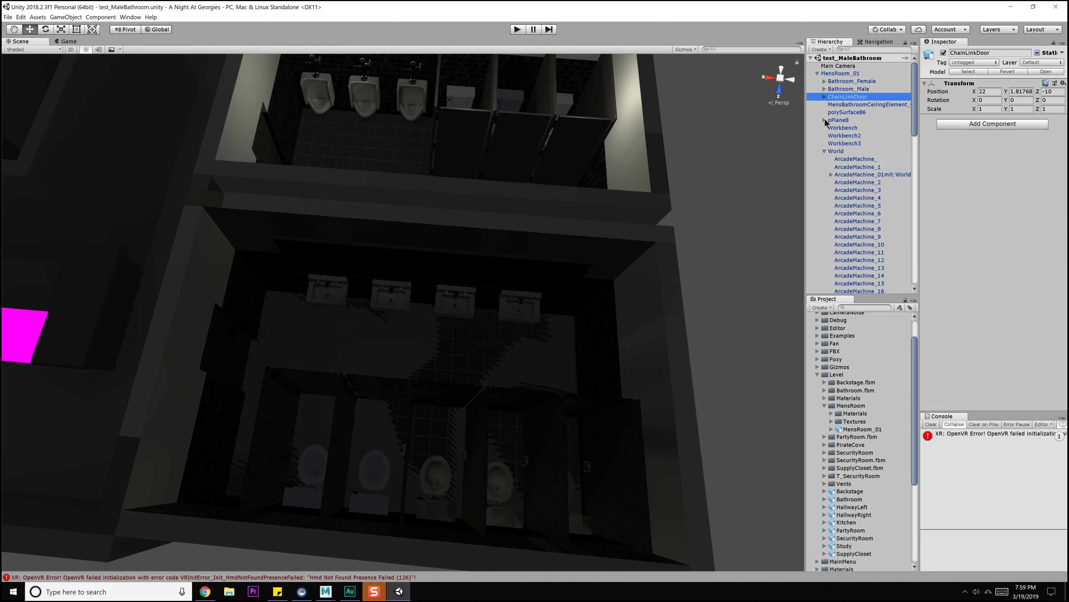
left_click(824, 151)
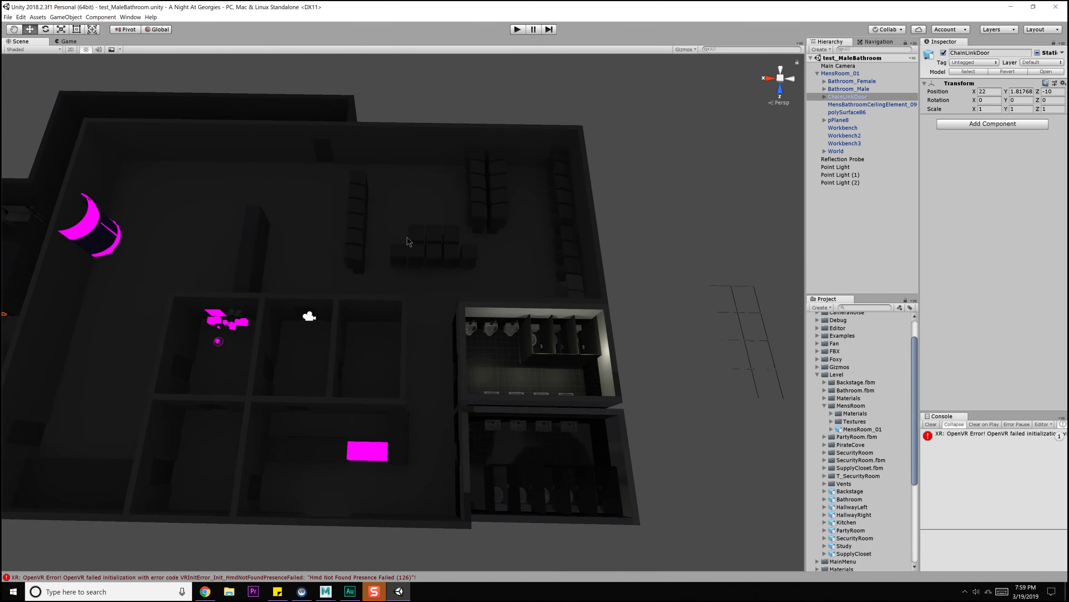
right_click_drag(407, 237, 352, 573)
key("w")
Switch to Maya LT and re-export Bathroom_Male and Bathroom_Female as MensRoom_01 with the Game Exporter set to Export Selection.
mouse_move(325, 591)
left_click(379, 545)
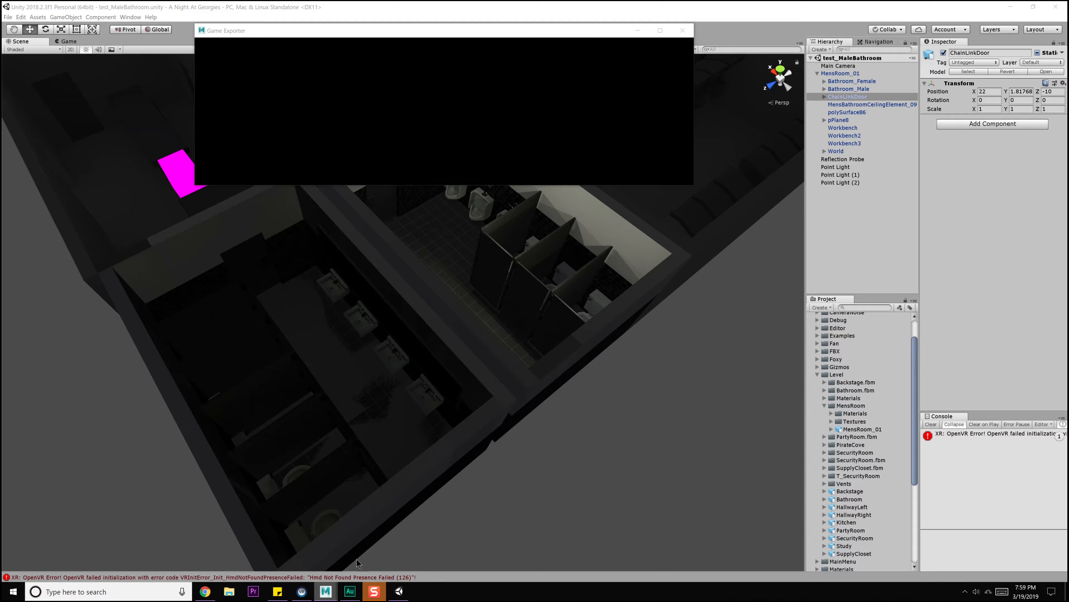
left_click(52, 196)
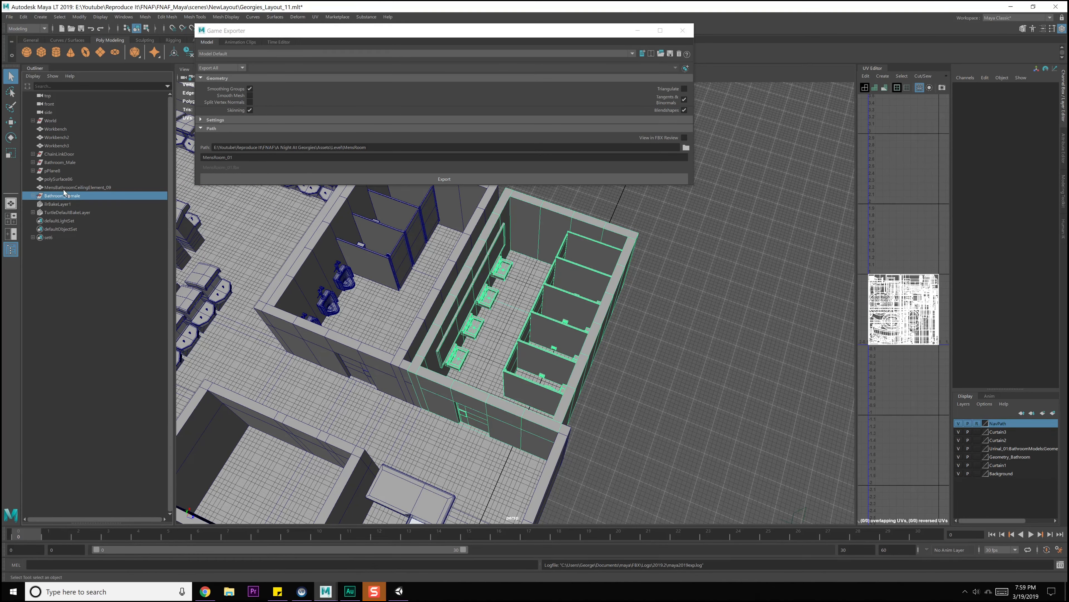
left_click(63, 162, "ctrl")
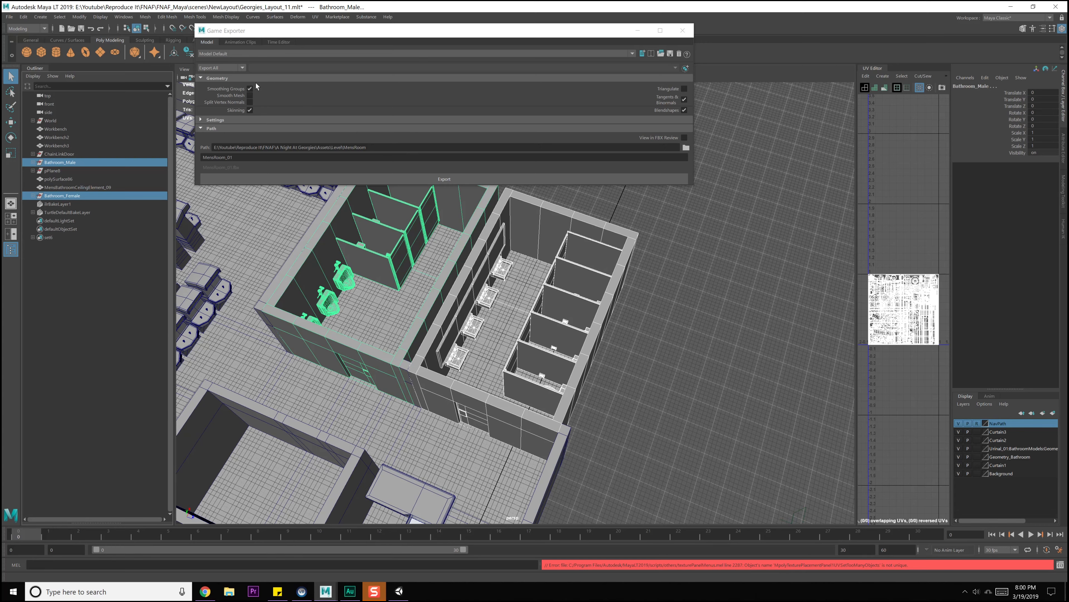
left_click(242, 68)
left_click(234, 81)
left_click(454, 180)
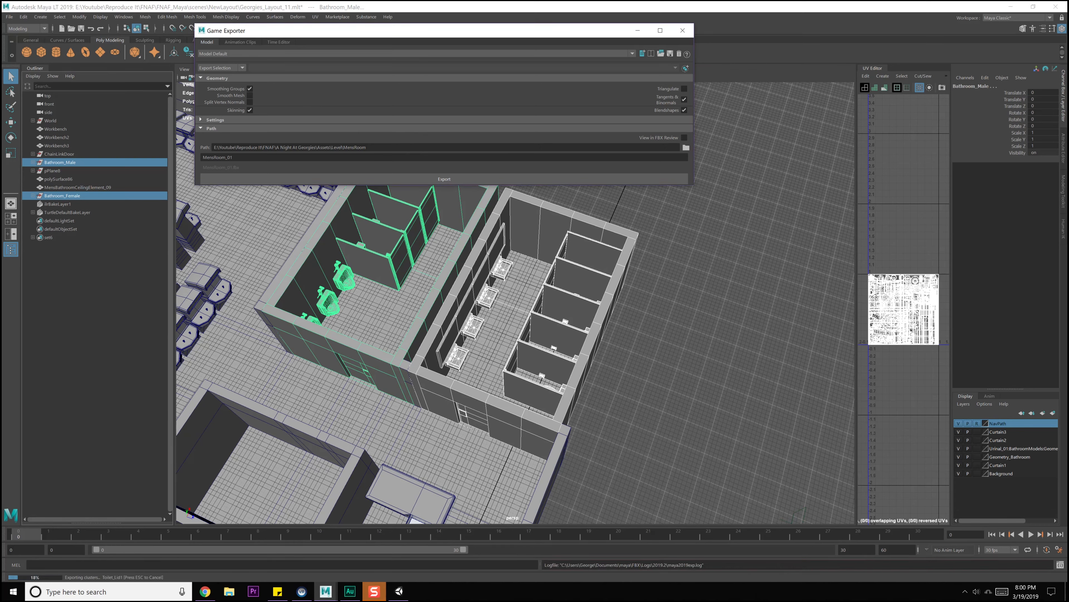
left_click(444, 122)
Switch to Unity and inspect the reimported men's and women's bathrooms in the scene.
left_click(399, 591)
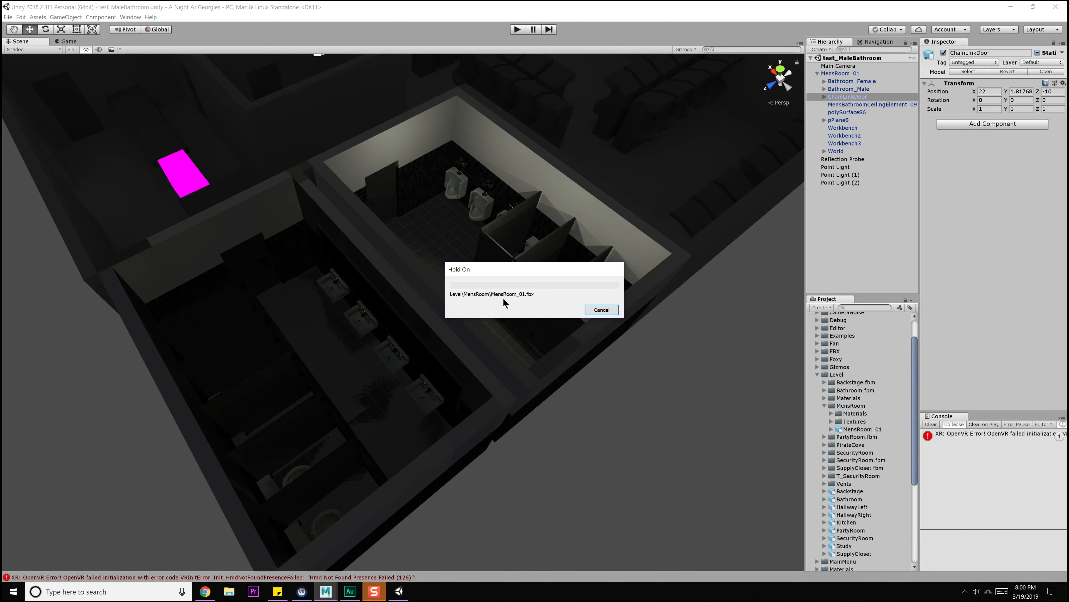
left_click_drag(503, 299, 291, 272, "alt")
scroll(358, 315, "up", 6)
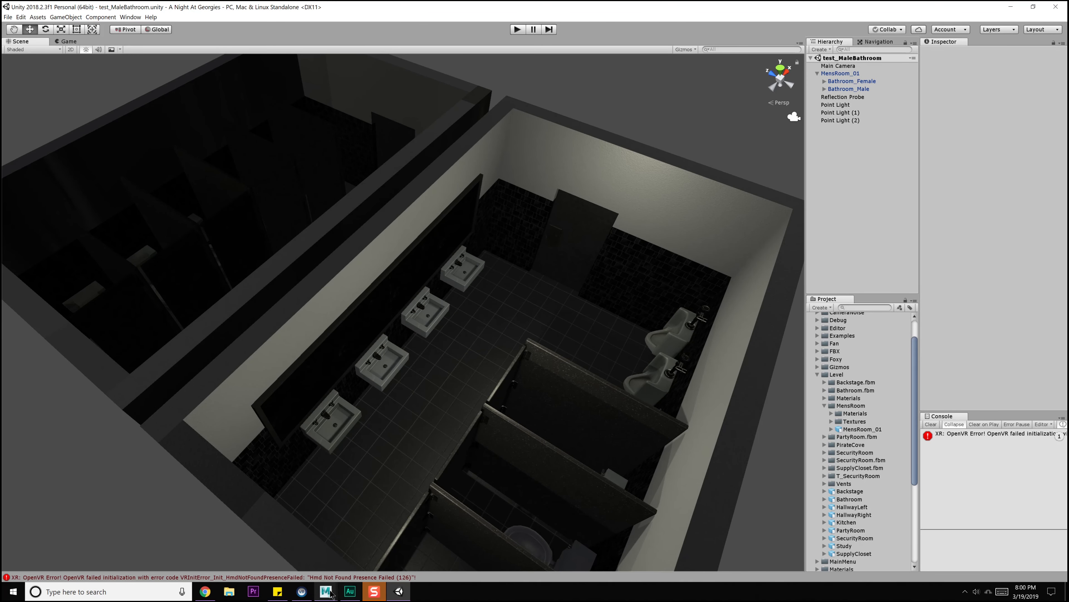
Switch to Maya LT, enlarge the Game Exporter window and show all hidden objects, including the bathroom ceilings.
left_click(329, 591)
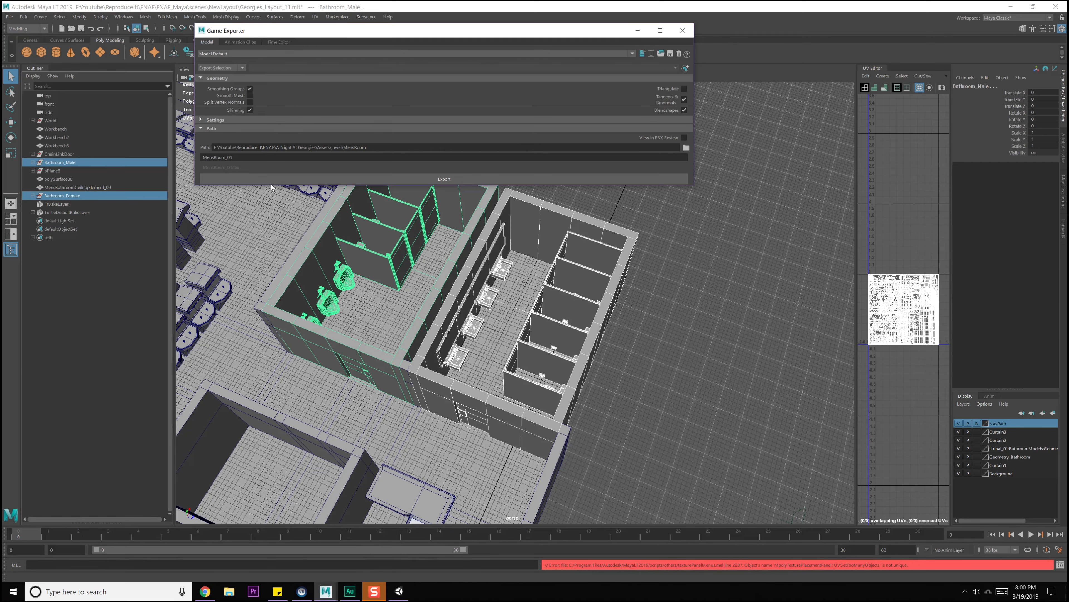
left_click_drag(271, 185, 267, 327)
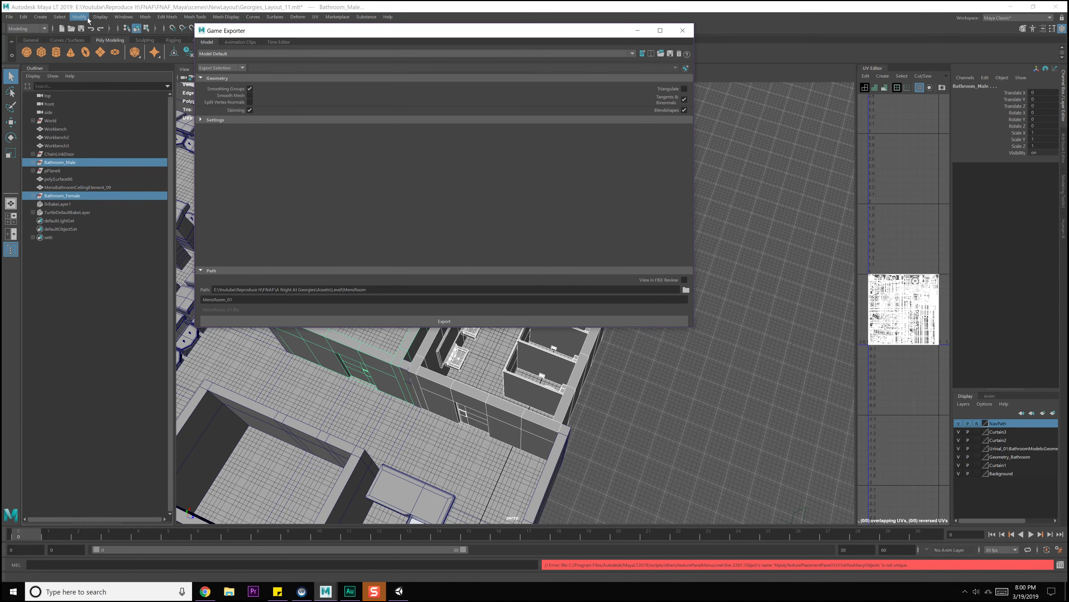
left_click(100, 16)
mouse_move(132, 69)
left_click(253, 110)
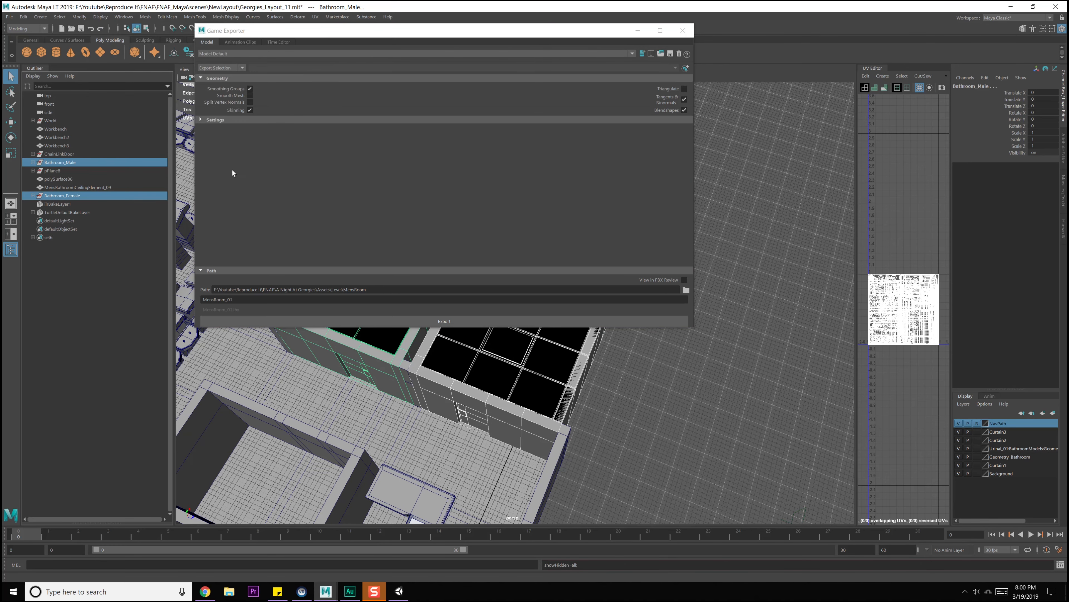
Export the selected Bathroom_Male and Bathroom_Female groups again as MensRoom_01, with their ceilings shown.
left_click(74, 195, "ctrl")
left_click(74, 195, "ctrl")
left_click(444, 322)
left_click(430, 193)
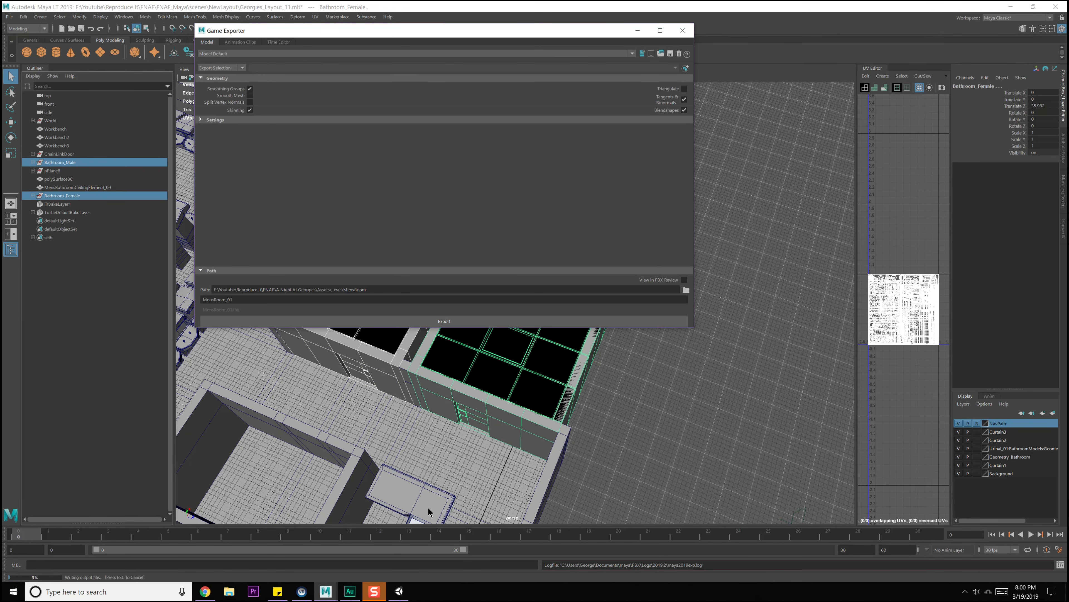
left_click(445, 193)
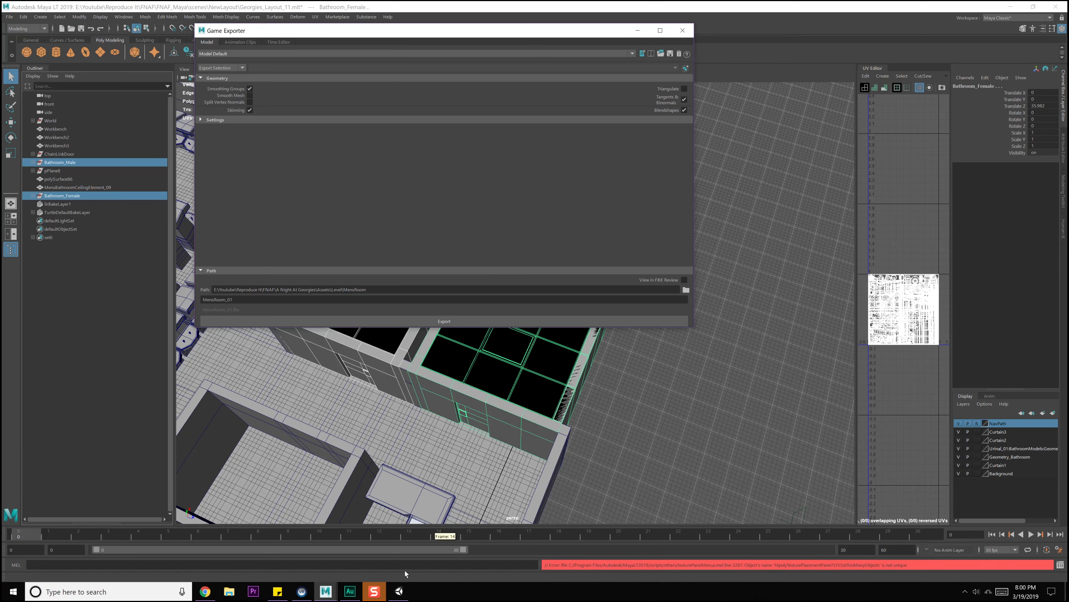
Switch to Unity and examine the updated bathroom ceilings and the women's restroom interior from inside.
key("alt+Tab")
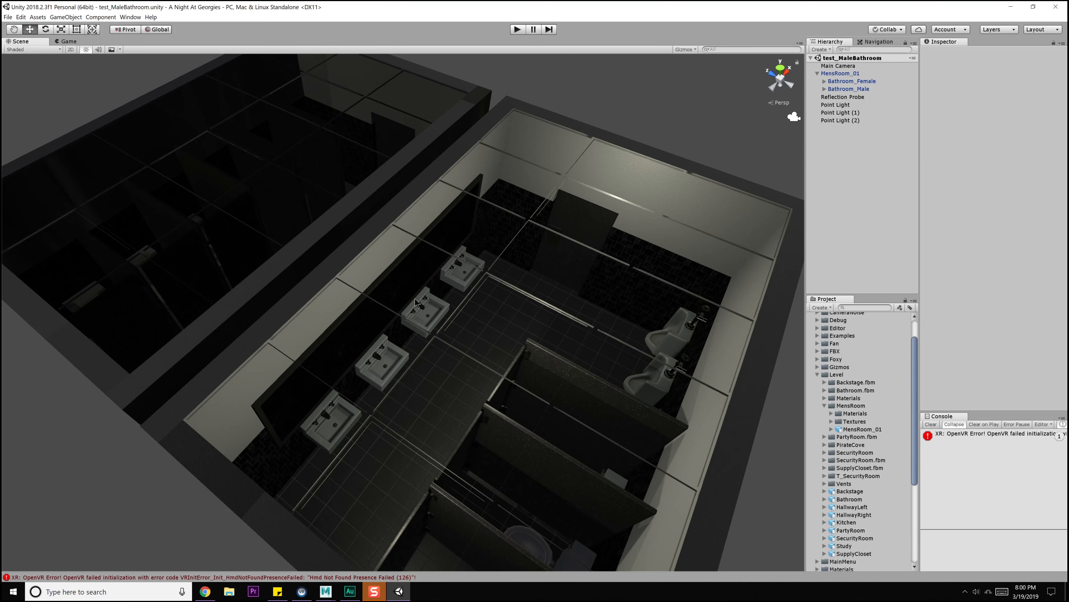
right_click_drag(415, 302, 442, 362)
scroll(468, 333, "down", 3)
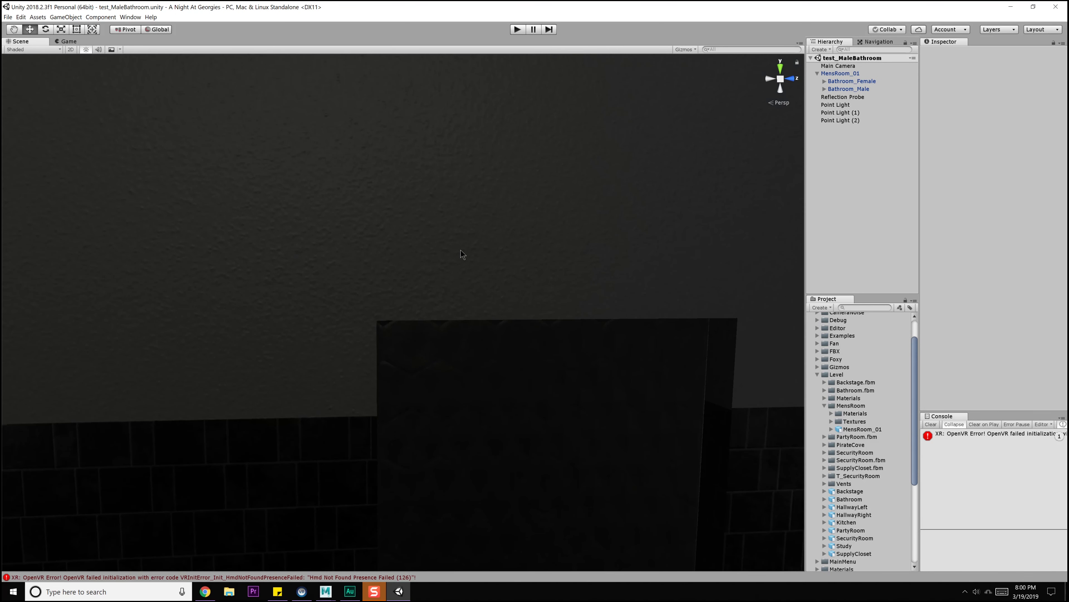
scroll(460, 249, "up", 3)
Check the static options of MensRoom_01 and inspect the women's restroom wall BathroomWall_Full_03.
left_click(440, 206)
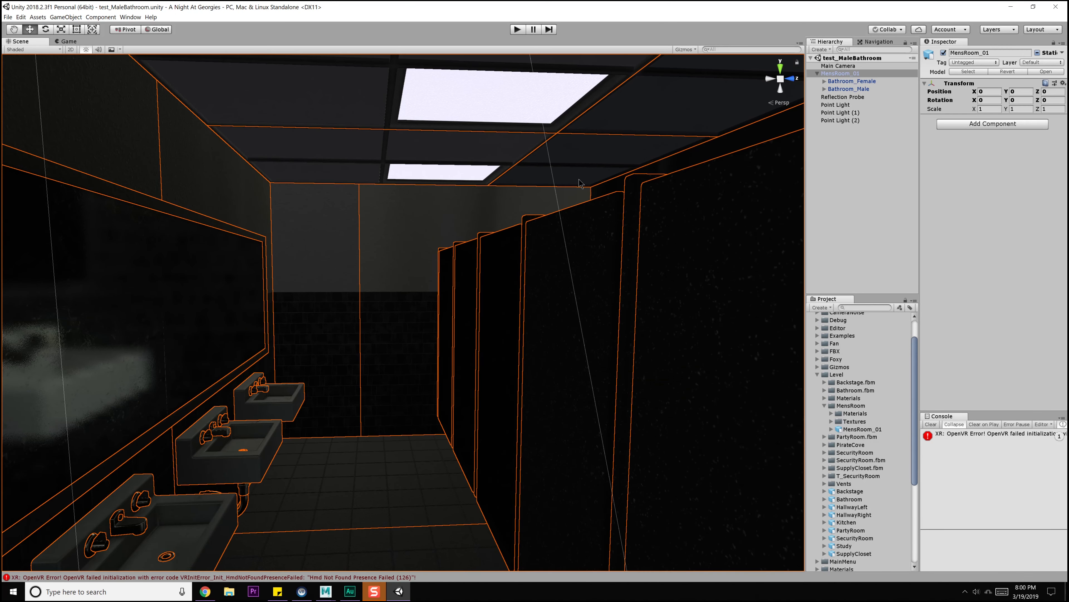
left_click(1063, 56)
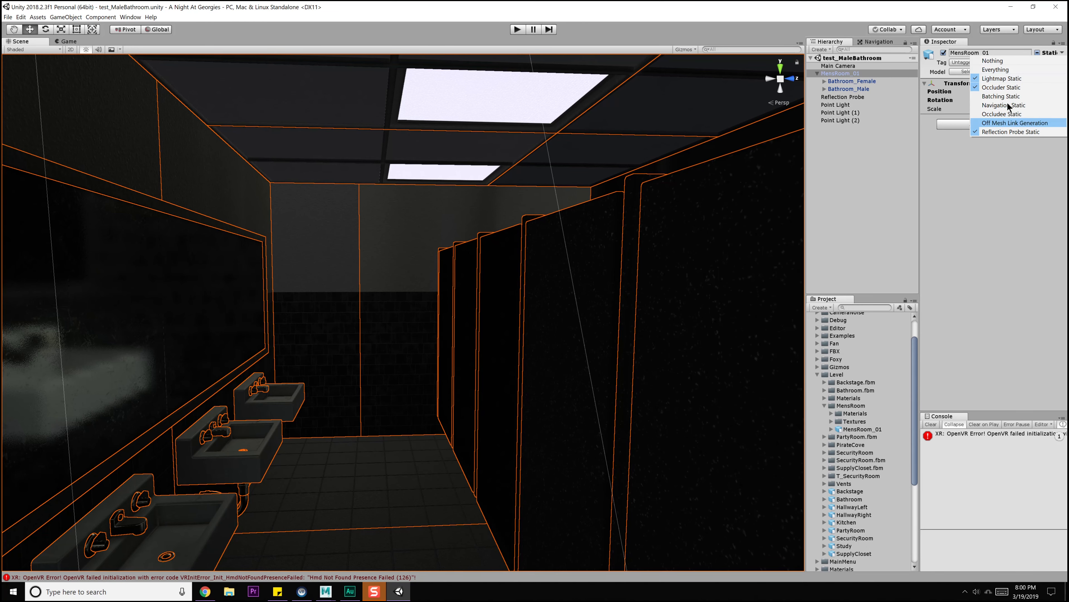
left_click(448, 254)
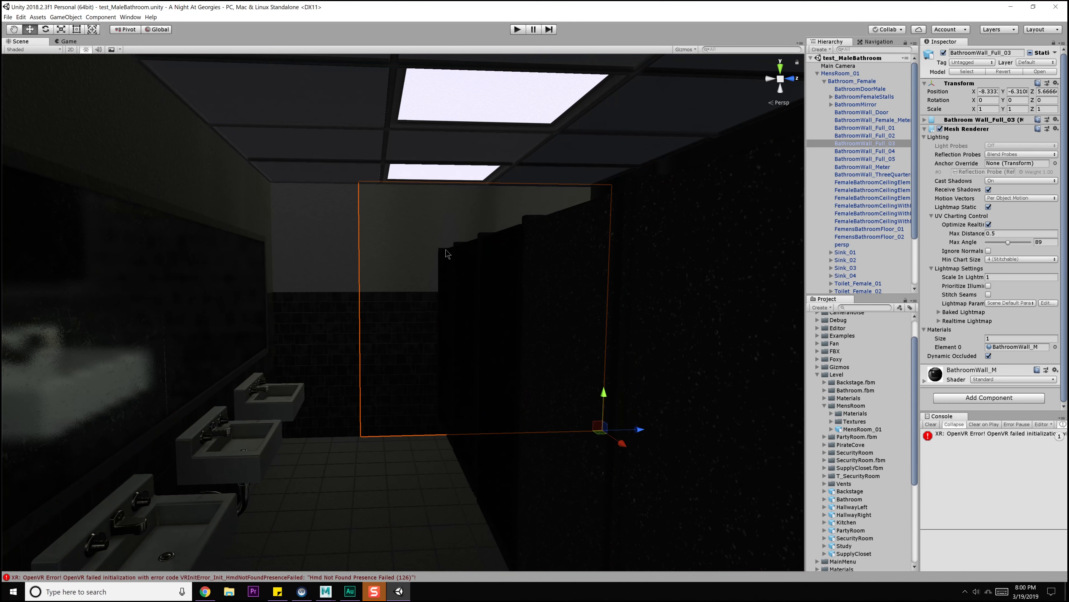
Review the scene's lighting and lightmapping settings, including the lighting generation options, and close them.
left_click(130, 17)
mouse_move(173, 101)
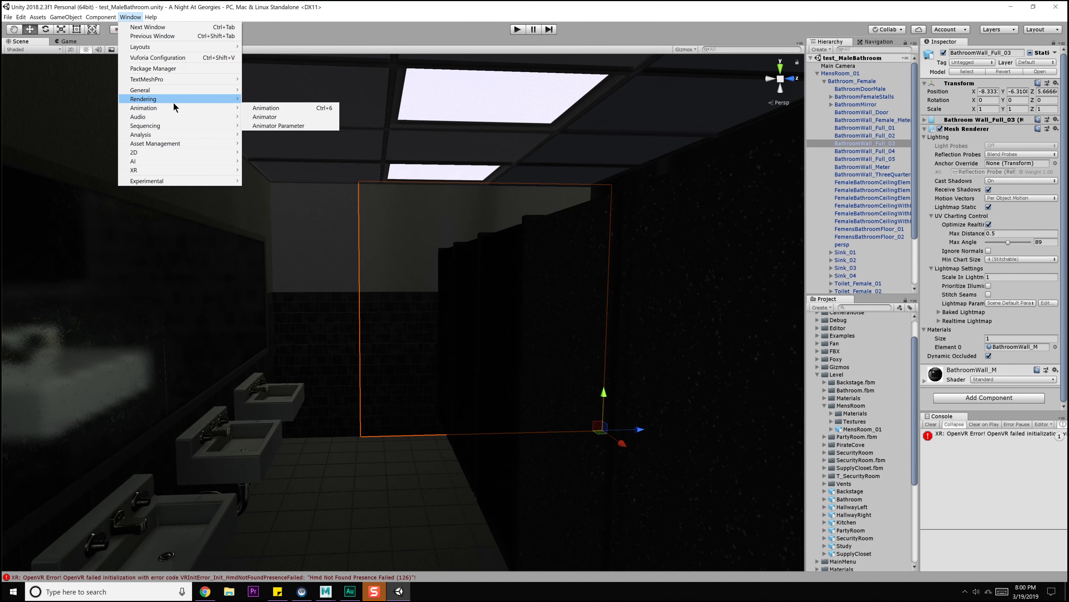
left_click(274, 100)
scroll(900, 518, "down", 2)
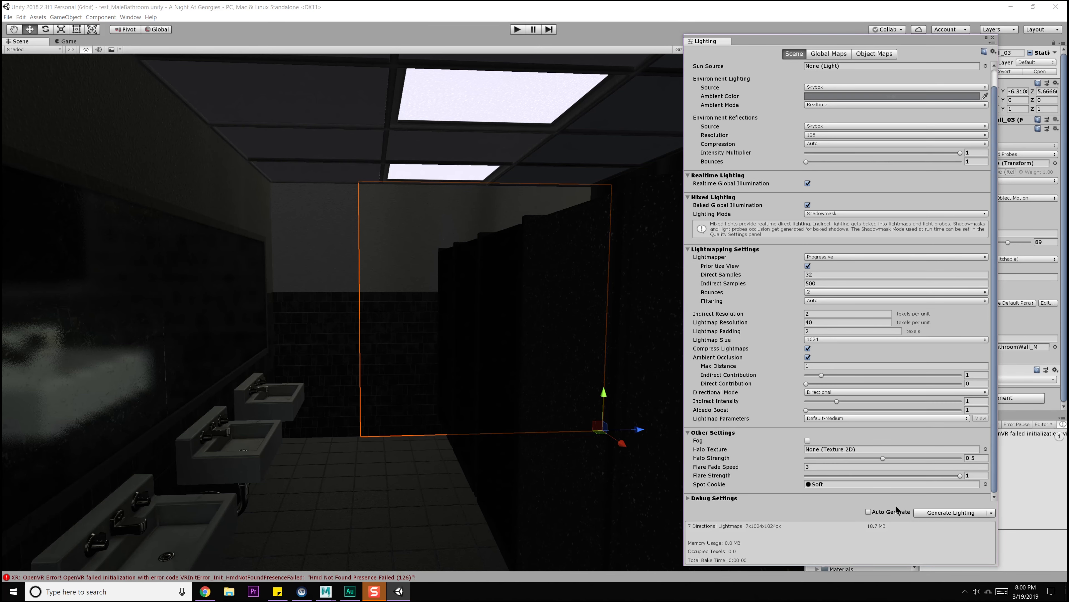
scroll(509, 314, "down", 2)
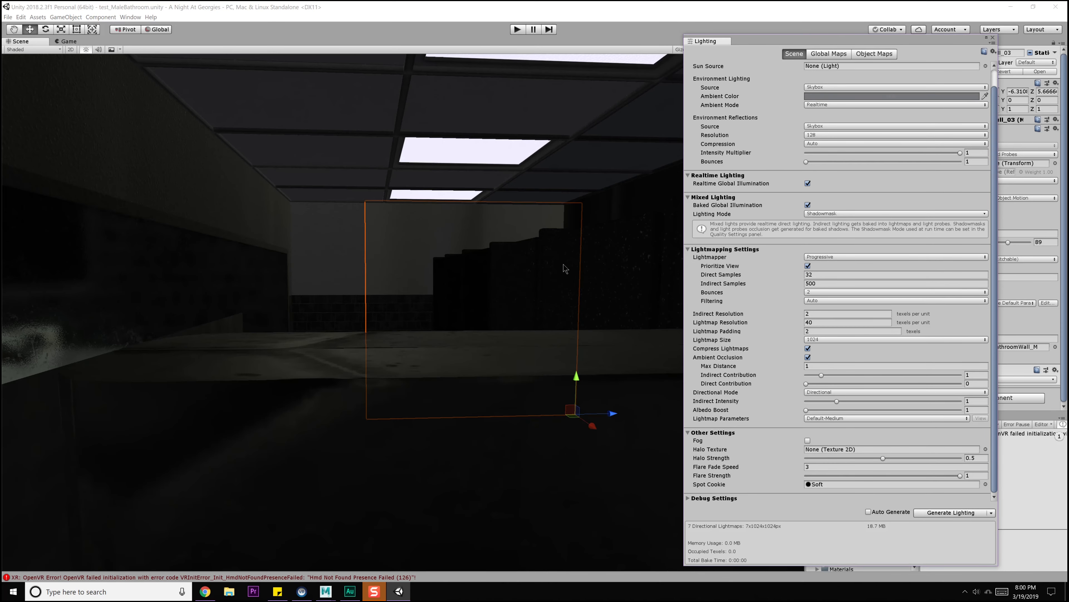
left_click(993, 39)
Turn on the scene icons for the lights and the reflection probe in the men's bathroom.
scroll(424, 285, "down", 3)
middle_click_drag(425, 285, 553, 258)
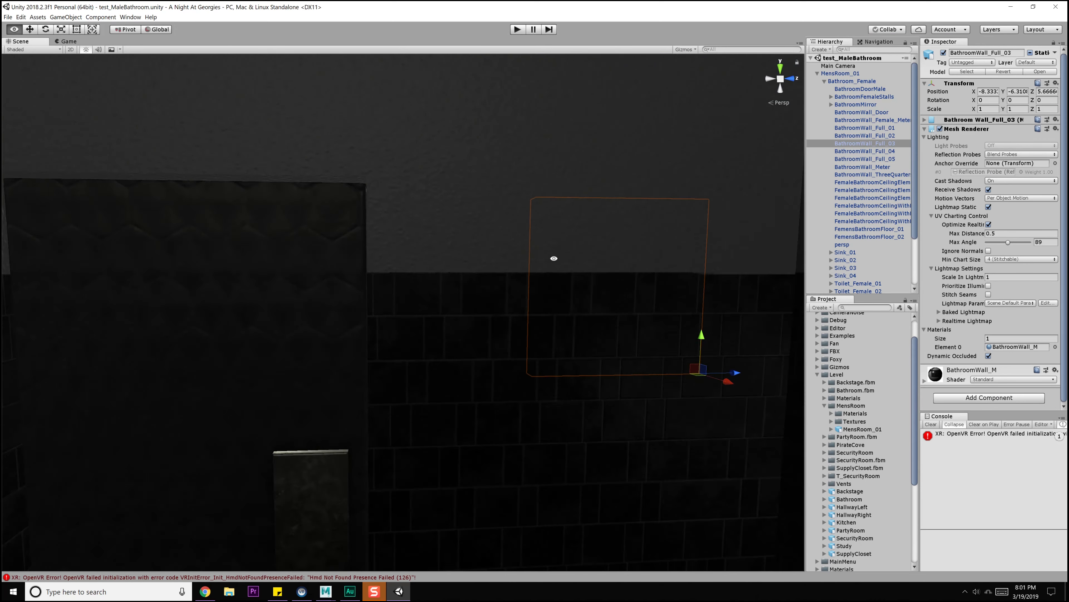
scroll(534, 288, "up", 3)
right_click_drag(534, 291, 470, 271)
right_click_drag(320, 127, 136, 68)
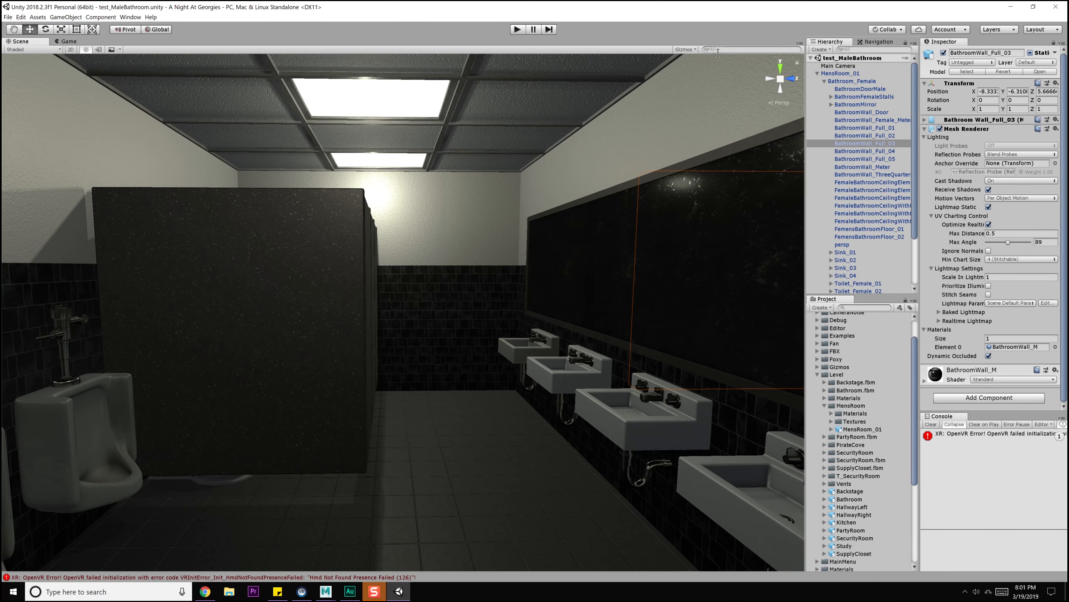
left_click(685, 49)
left_click(769, 117)
left_click(769, 126)
Narrow the reflection probe's bounds to the men's bathroom, with box size Z about 6.54 and box offset Z about -1.73.
left_click(431, 337)
left_click_drag(460, 358, 401, 373, "alt")
scroll(402, 375, "down", 2)
scroll(986, 175, "down", 1)
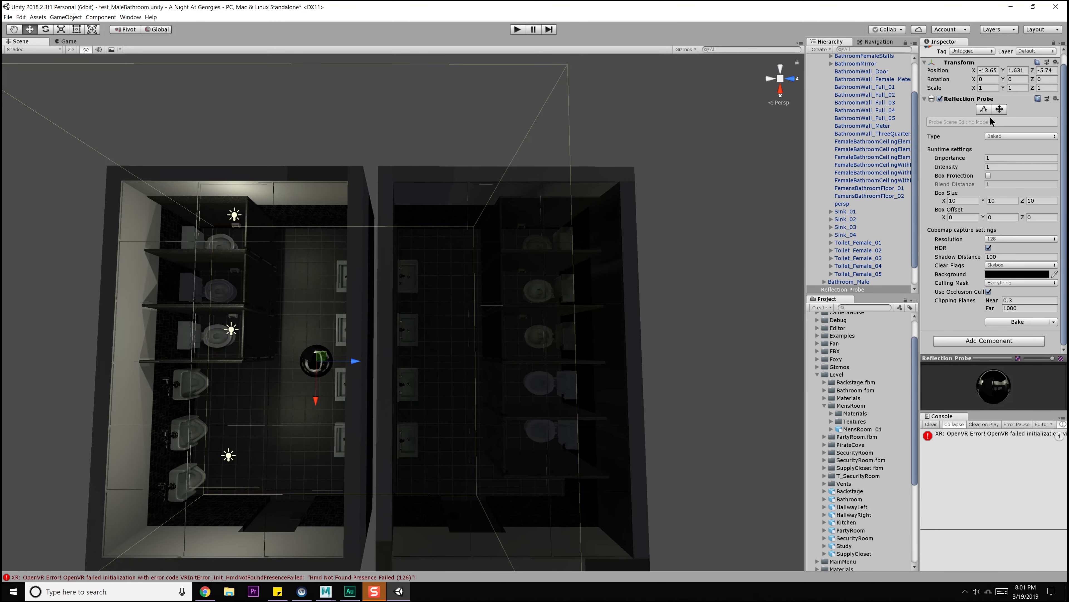
left_click(984, 110)
left_click_drag(507, 348, 514, 301, "alt")
left_click_drag(524, 347, 482, 335)
left_click_drag(479, 335, 458, 326, "alt")
left_click_drag(501, 318, 393, 322, "alt")
left_click_drag(393, 321, 430, 306, "alt")
middle_click_drag(430, 307, 422, 316)
left_click_drag(421, 316, 490, 333, "alt")
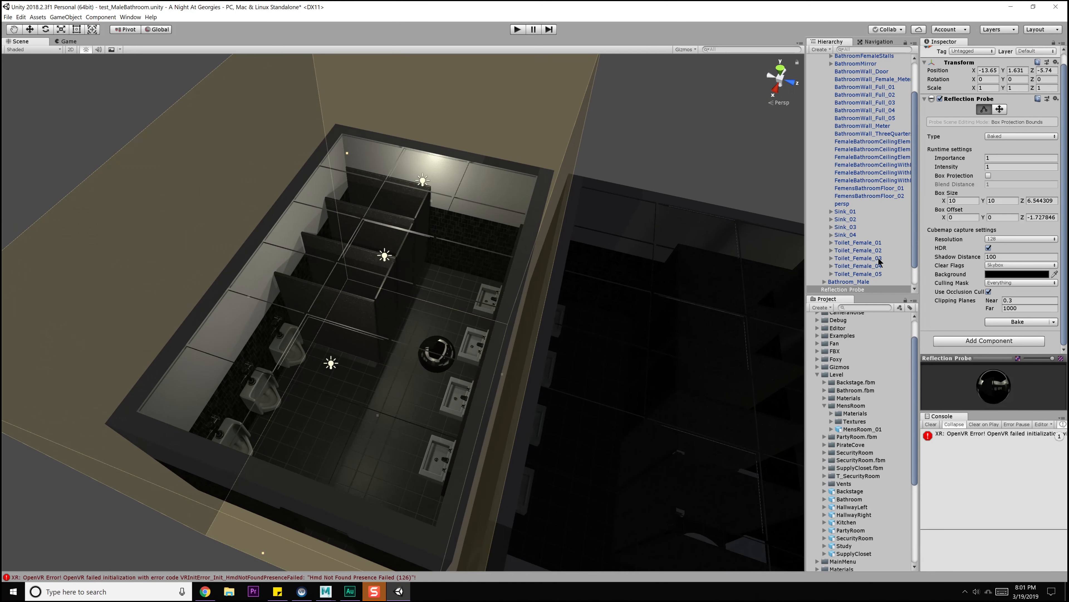
Duplicate the men's bathroom reflection probe and move the copy into the women's restroom at Z about -2.55.
scroll(863, 270, "down", 3)
left_click(851, 266)
left_click_drag(472, 344, 773, 424, "alt")
key("ctrl+d")
middle_click_drag(772, 424, 554, 370, "alt")
left_click_drag(555, 369, 470, 329, "alt")
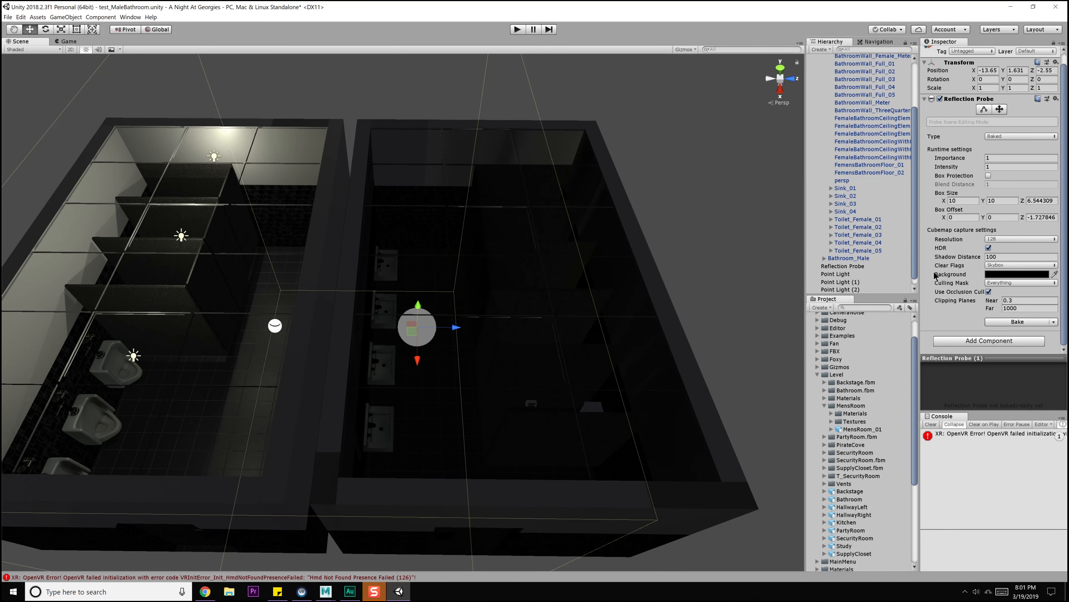
Extend the duplicated probe's bounds across the women's restroom, with box size Z about 9.2 and box offset Z about -0.4.
left_click(988, 110)
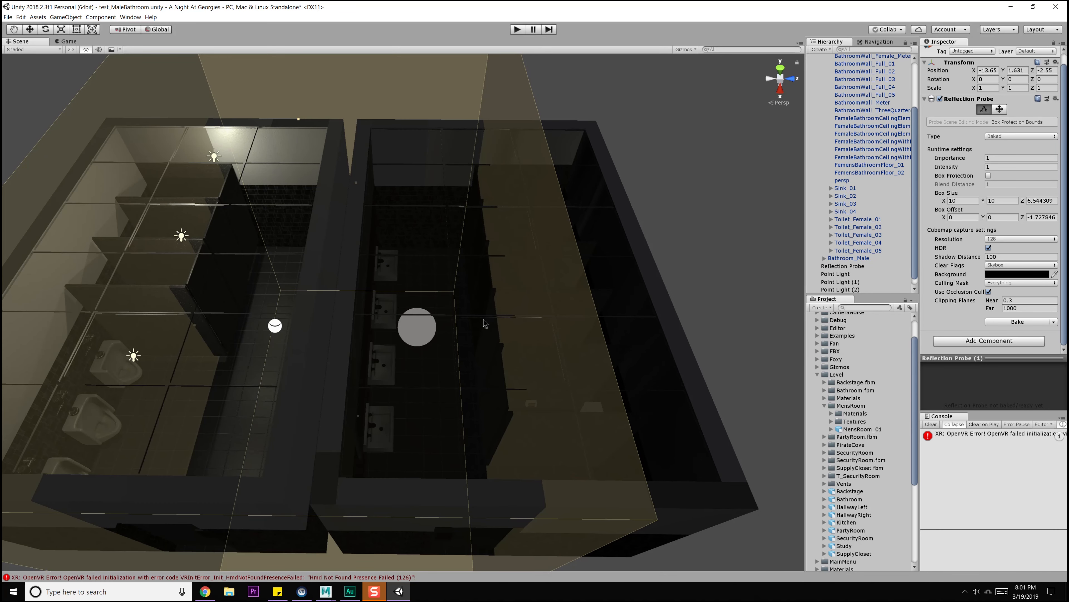
left_click_drag(487, 331, 607, 337)
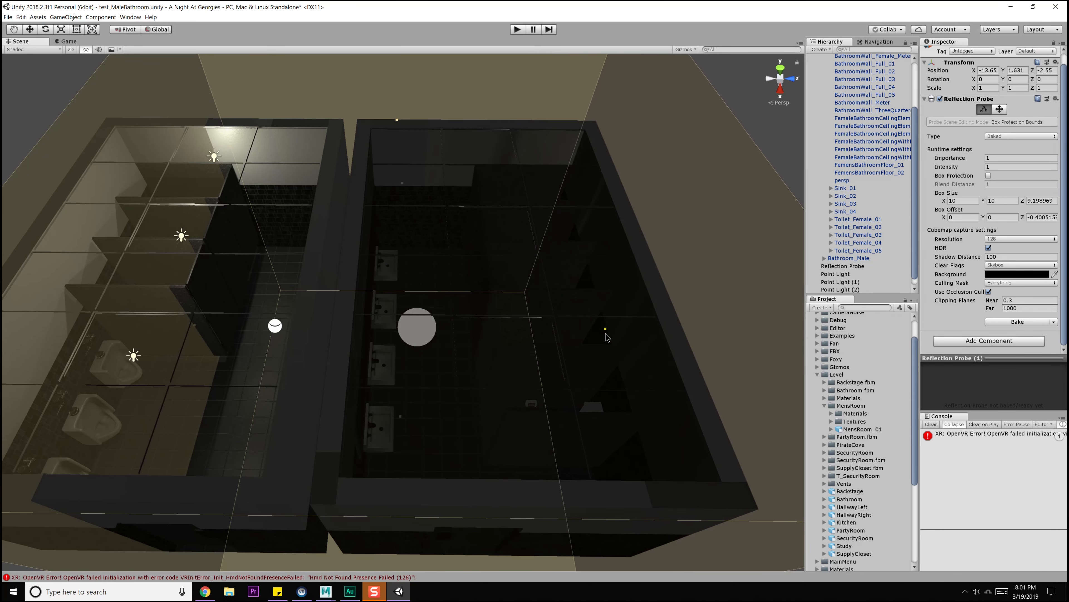
left_click_drag(458, 338, 416, 327, "alt")
left_click_drag(417, 327, 383, 165, "alt")
key("ctrl+z")
left_click(391, 147)
left_click_drag(370, 215, 462, 332, "alt")
scroll(443, 367, "up", 5)
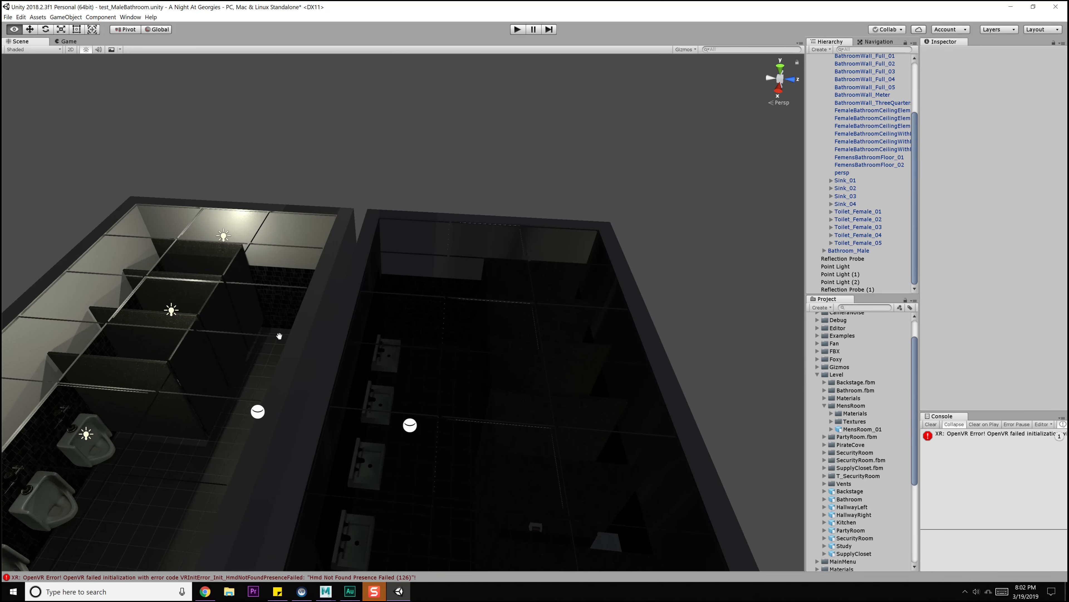
Duplicate the men's bathroom's three point lights and move the copies over into the women's restroom.
middle_click_drag(245, 362, 482, 330)
scroll(482, 330, "up", 10)
left_click_drag(475, 335, 478, 200, "alt")
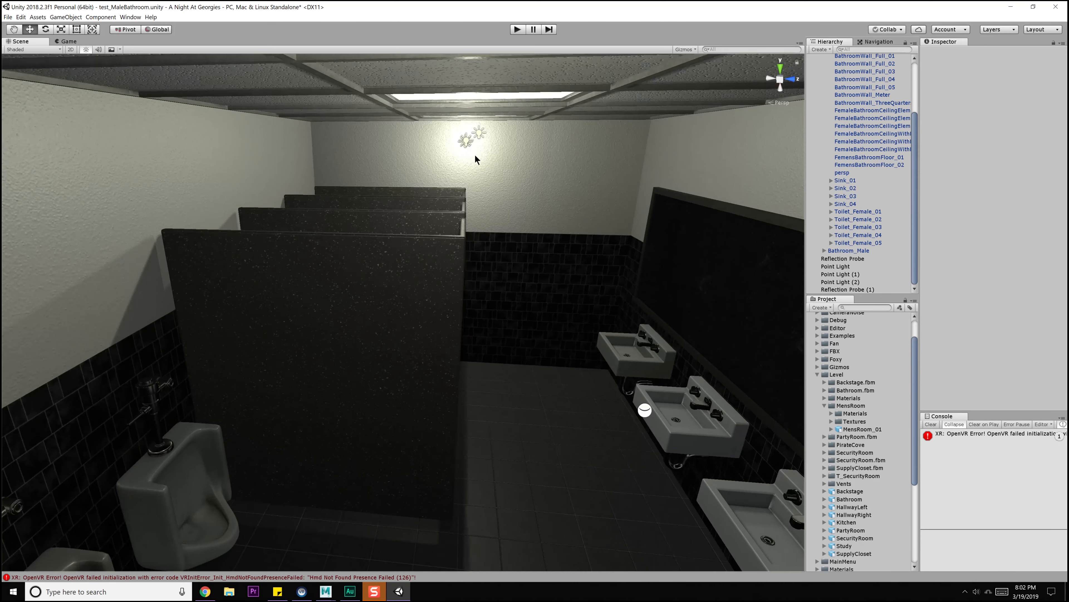
left_click(480, 136)
left_click_drag(468, 144, 474, 137, "alt")
left_click(474, 135, "shift")
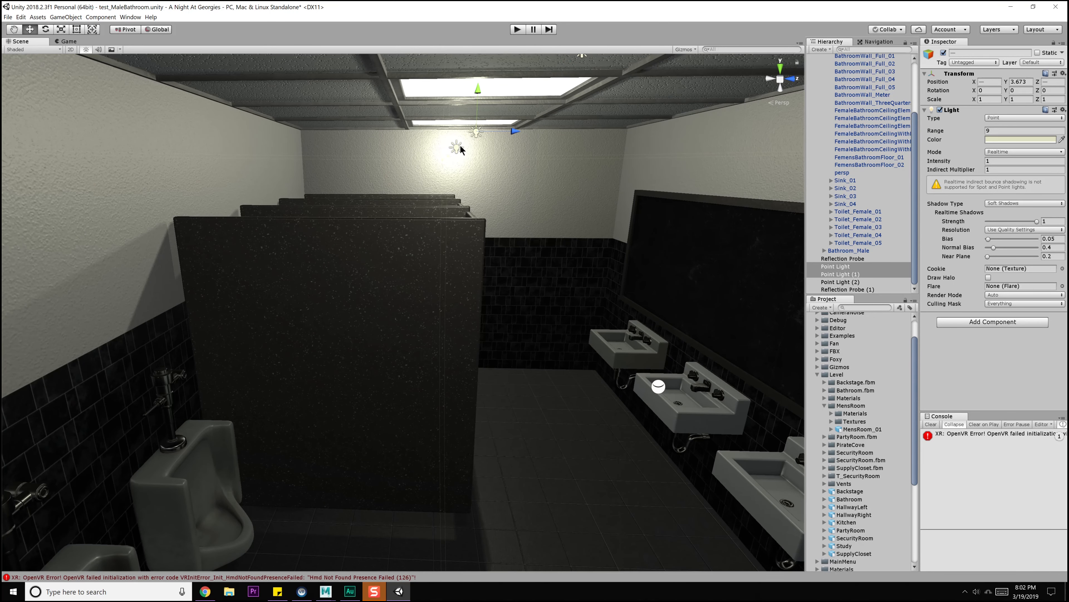
left_click(457, 146, "shift")
scroll(588, 362, "down", 8)
middle_click_drag(618, 351, 391, 336)
left_click_drag(391, 336, 406, 381, "alt")
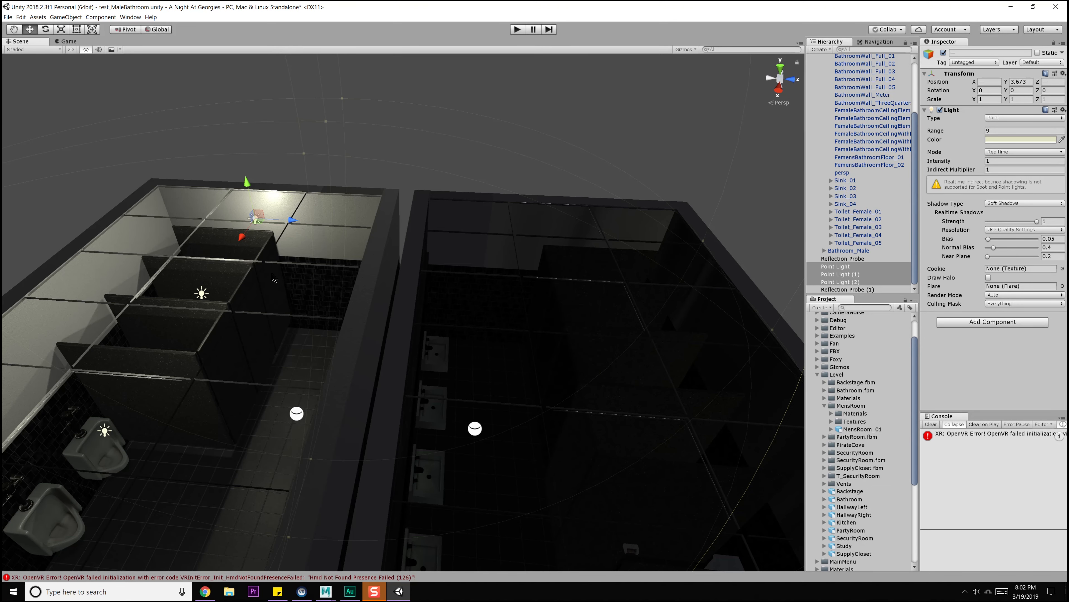
key("ctrl+d")
left_click_drag(236, 298, 459, 353)
Align the three duplicated point lights beneath the women's restroom ceiling light panels and save the scene.
right_click_drag(459, 354, 468, 412, "alt")
left_click_drag(467, 412, 437, 378, "alt")
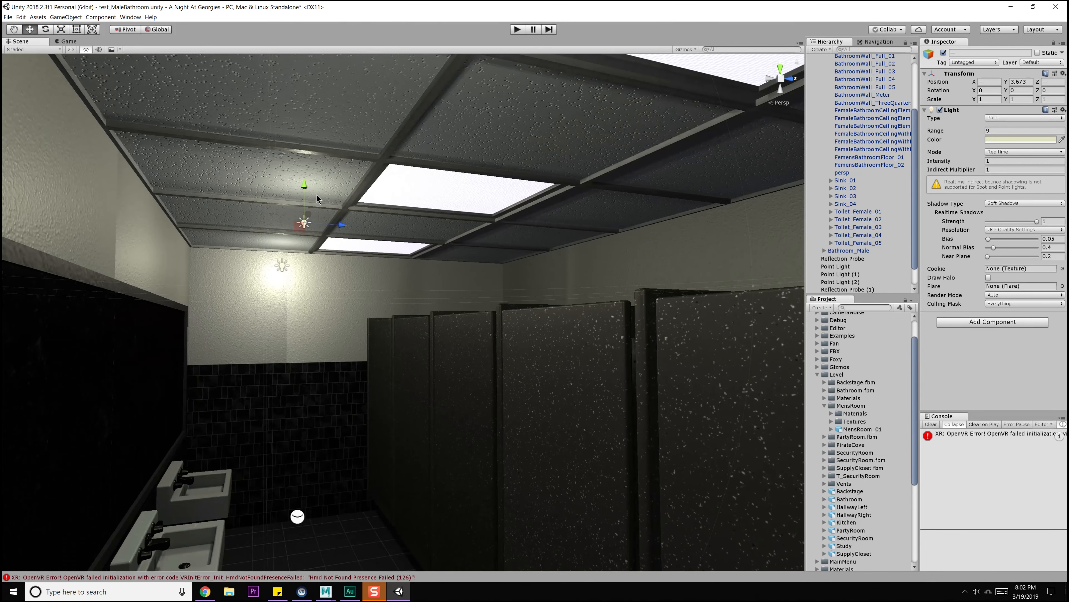
left_click_drag(340, 224, 462, 239)
left_click_drag(462, 238, 369, 278, "alt")
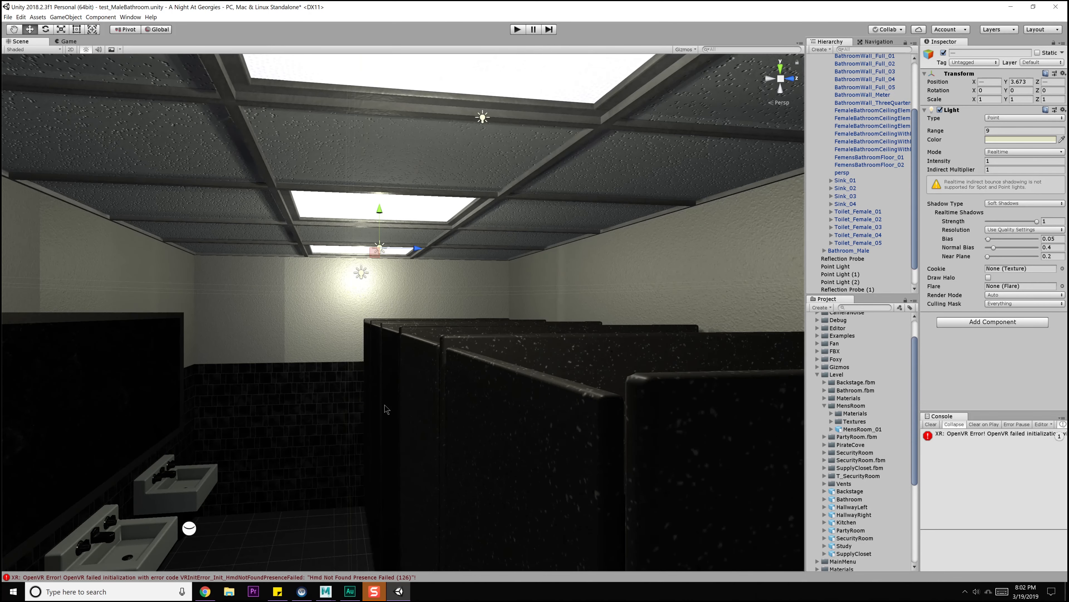
scroll(381, 408, "down", 8)
scroll(381, 408, "down", 6)
left_click_drag(379, 341, 407, 409, "alt")
key("ctrl+s")
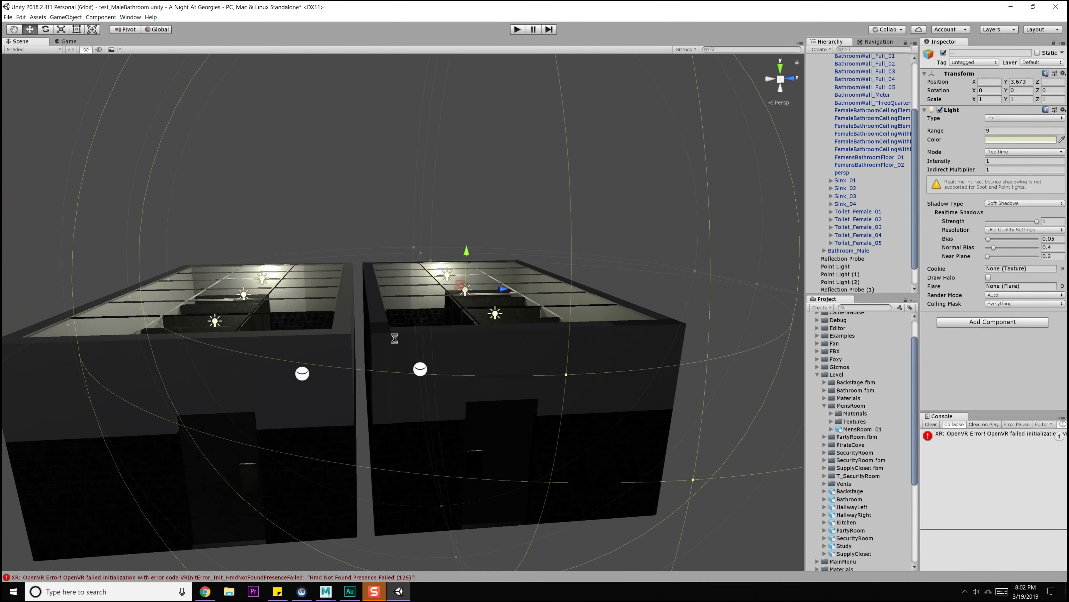
Open the lighting settings and view both lit bathrooms beside them.
left_click_drag(392, 294, 389, 324, "alt")
left_click(125, 17)
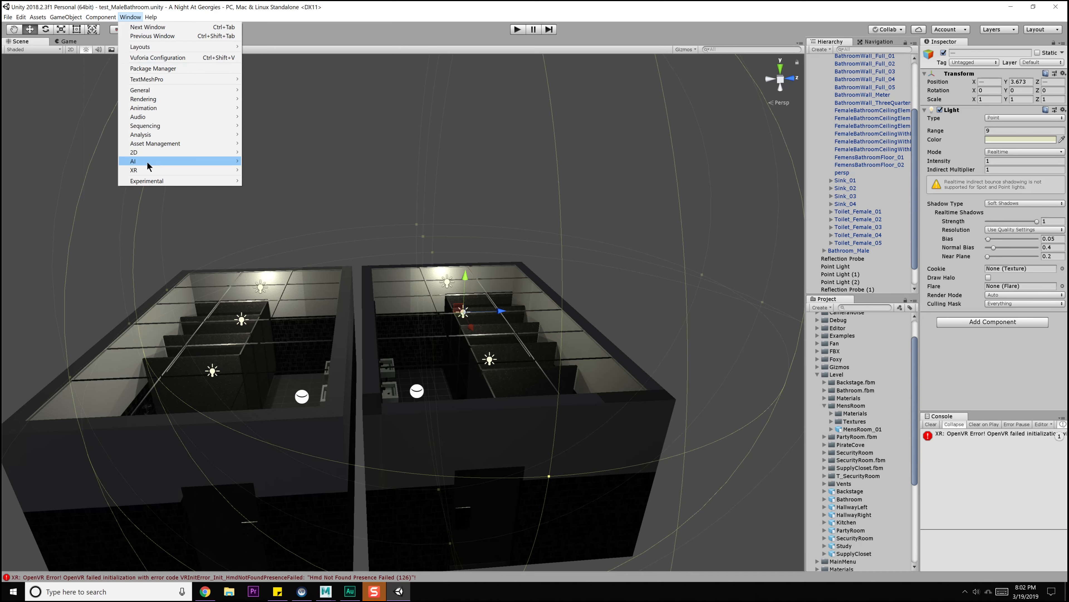
mouse_move(165, 103)
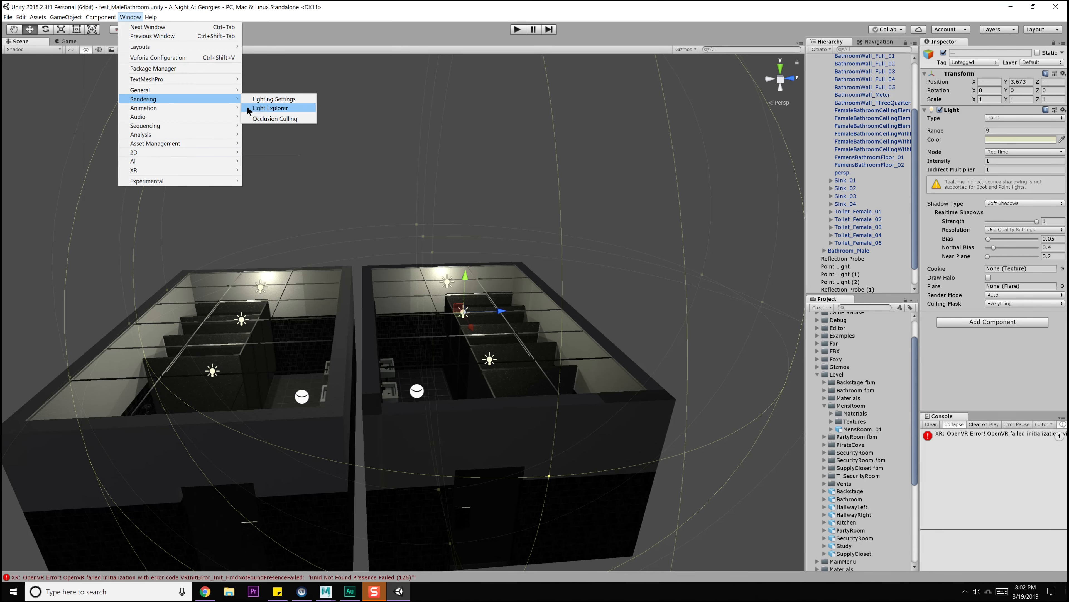
left_click(274, 100)
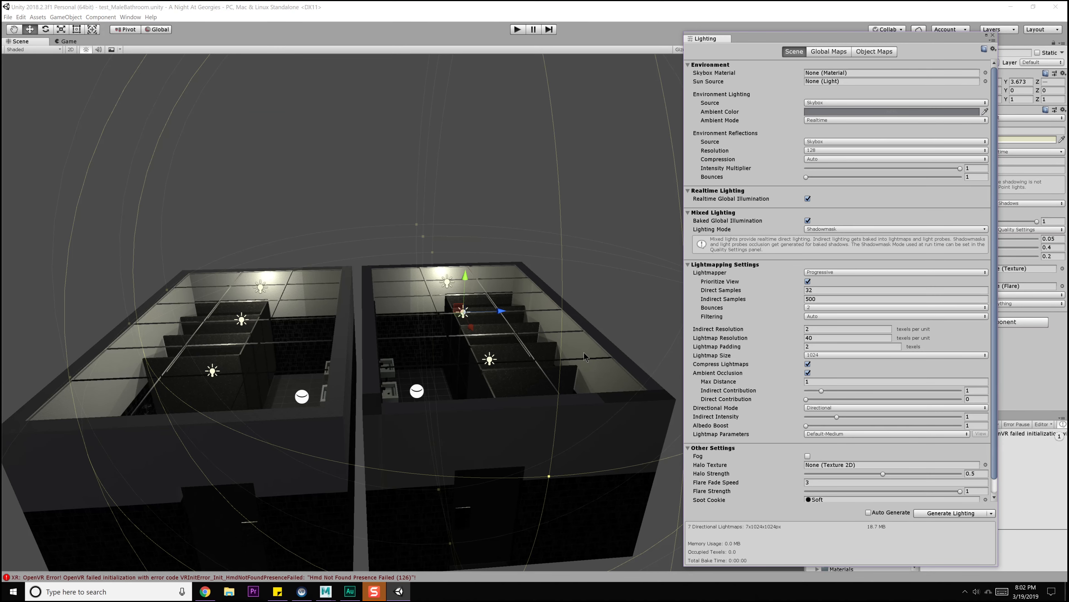
left_click_drag(585, 356, 459, 415, "alt")
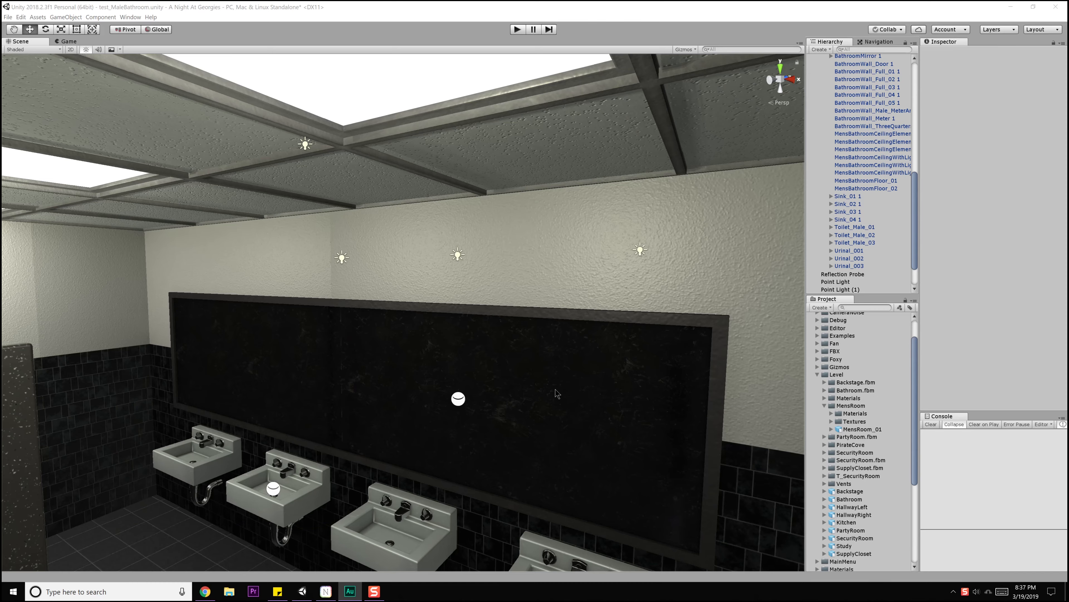
Examine the baked lighting on the men's bathroom ceiling, stall partitions, urinal wall and entrance corner.
right_click_drag(555, 393, 450, 373)
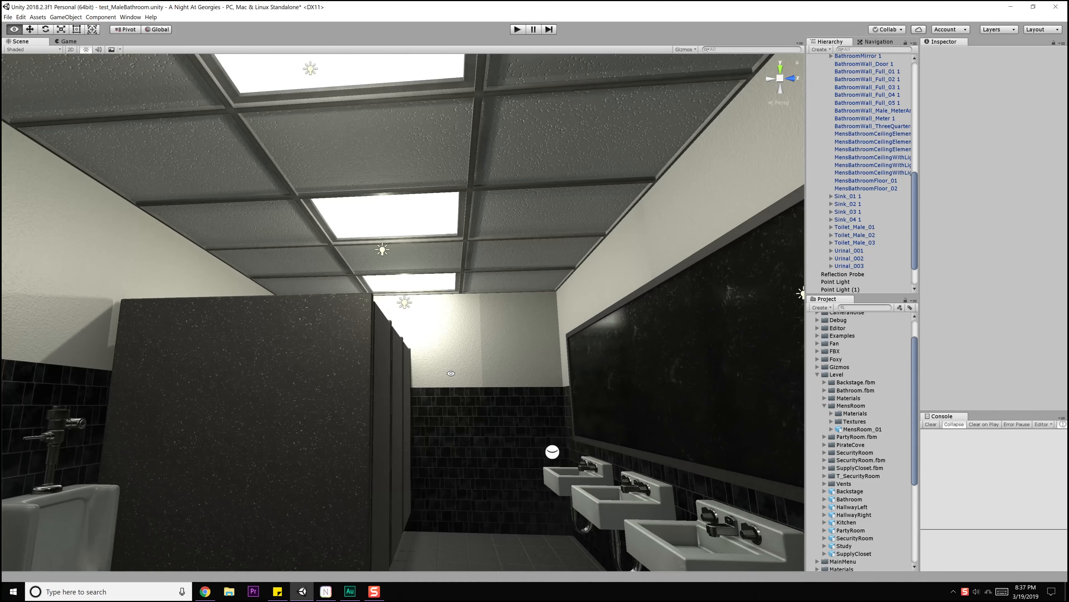
right_click_drag(274, 182, 370, 333)
scroll(377, 333, "up", 8)
scroll(343, 388, "down", 7)
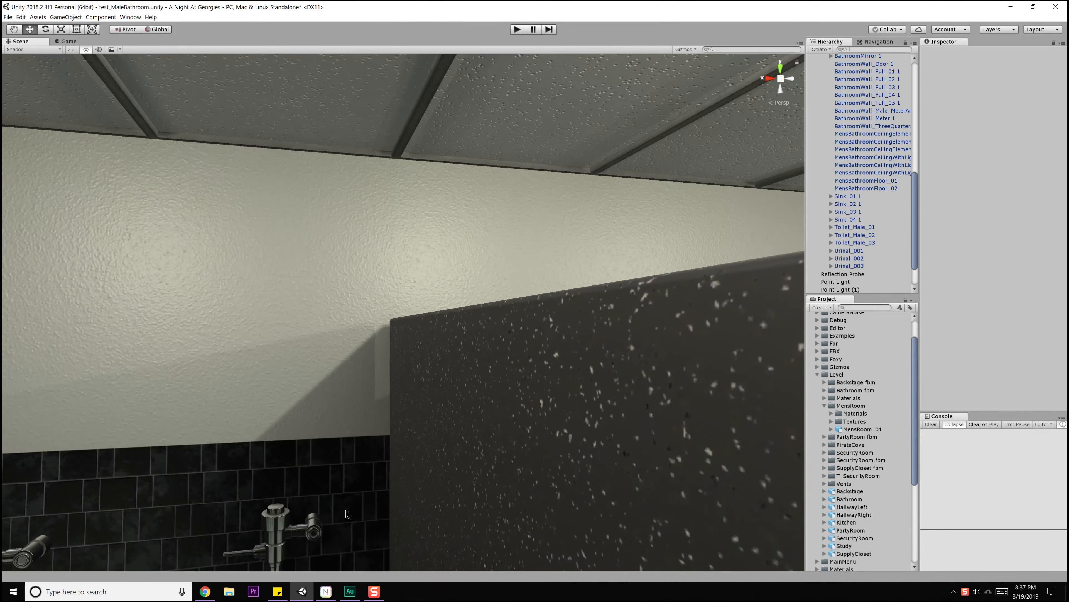
middle_click_drag(290, 396, 338, 400)
left_click_drag(338, 400, 292, 370, "alt")
middle_click_drag(291, 370, 394, 332, "alt")
left_click_drag(394, 332, 336, 375, "alt")
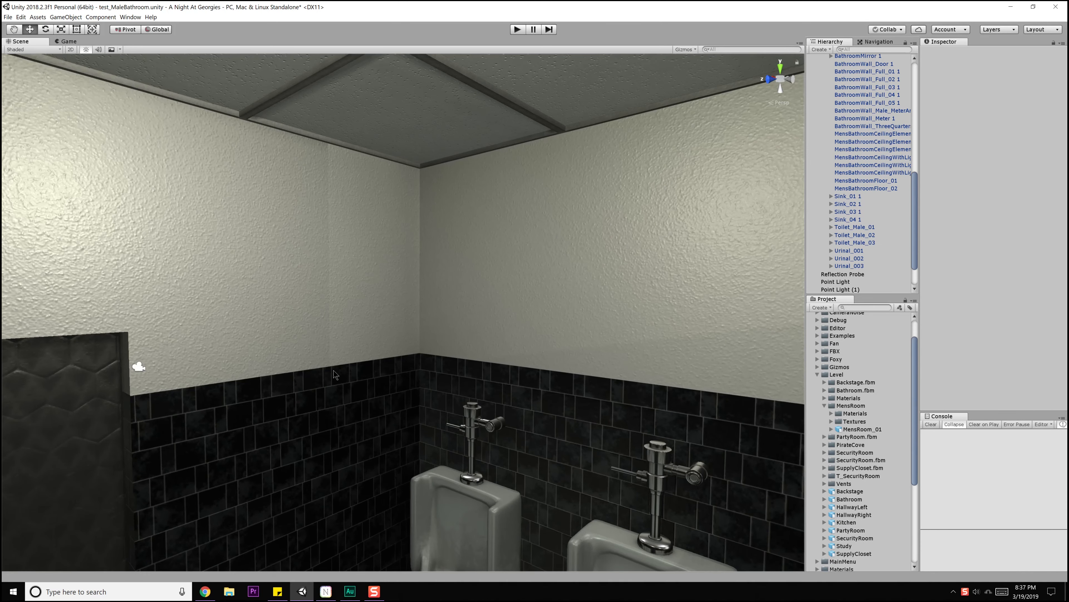
middle_click_drag(312, 326, 497, 324, "alt")
left_click_drag(498, 323, 358, 322, "alt")
Examine the lighting above the stalls, on the mirror and sink wall, and along the men's bathroom's back wall.
middle_click_drag(358, 322, 566, 293, "alt")
left_click_drag(566, 292, 261, 261, "alt")
middle_click_drag(261, 261, 379, 261, "alt")
left_click_drag(379, 260, 219, 285, "alt")
middle_click_drag(220, 284, 582, 299, "alt")
left_click_drag(582, 299, 337, 289, "alt")
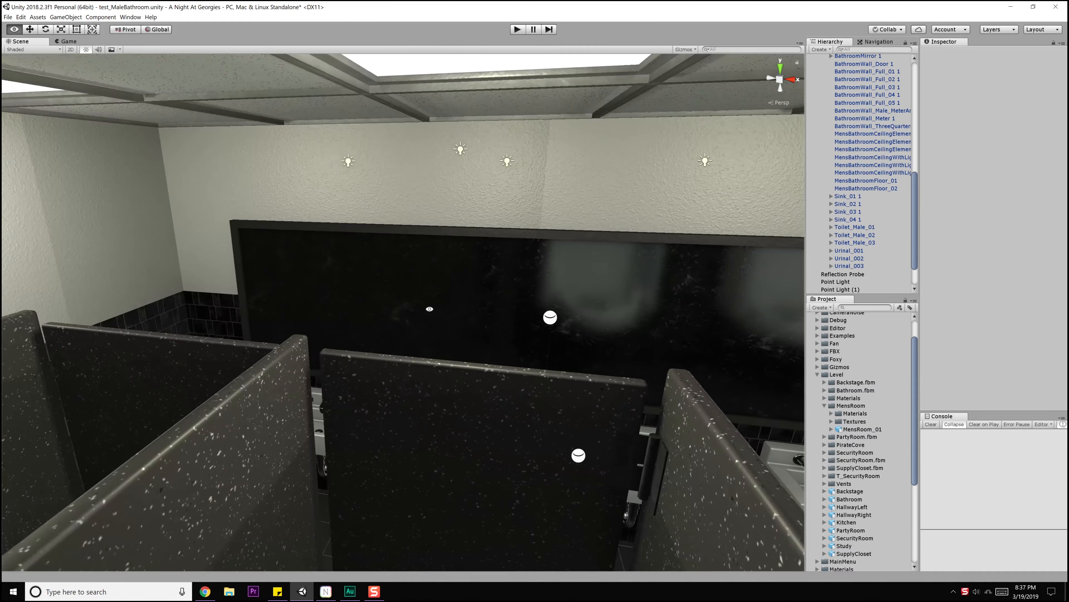
middle_click_drag(575, 241, 396, 299, "alt")
left_click_drag(396, 298, 447, 230, "alt")
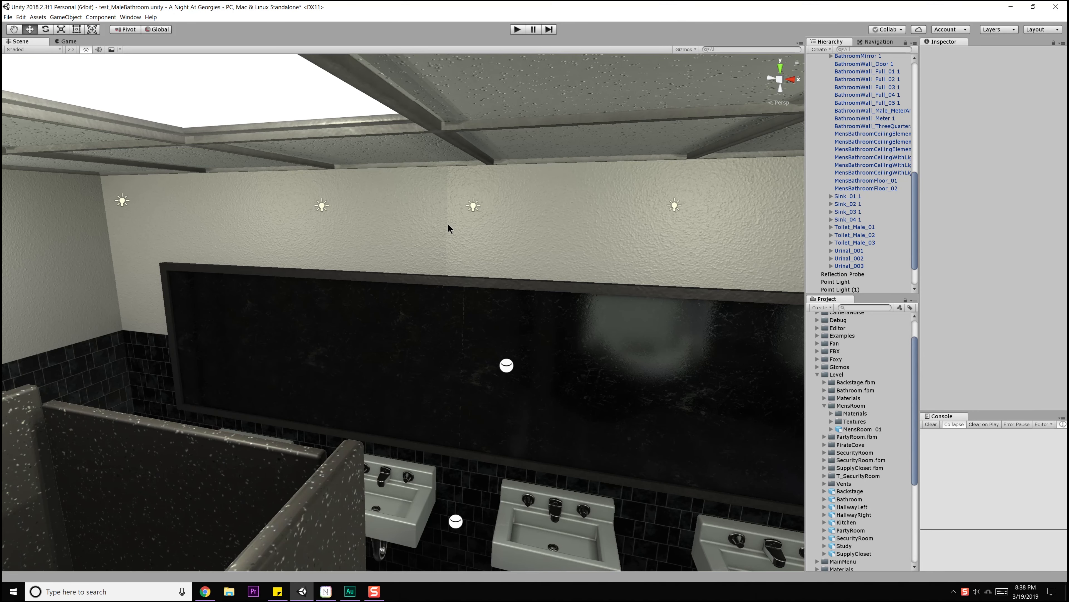
left_click_drag(425, 304, 502, 330, "alt")
left_click_drag(568, 310, 587, 295, "alt")
left_click_drag(551, 330, 375, 303, "alt")
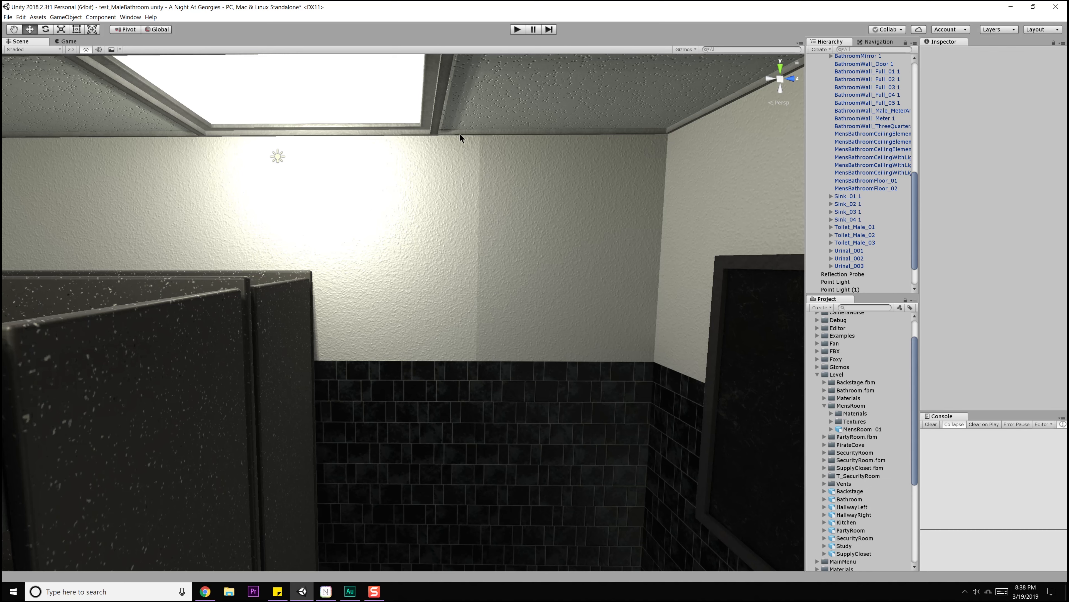
right_click_drag(434, 175, 468, 321)
key("a")
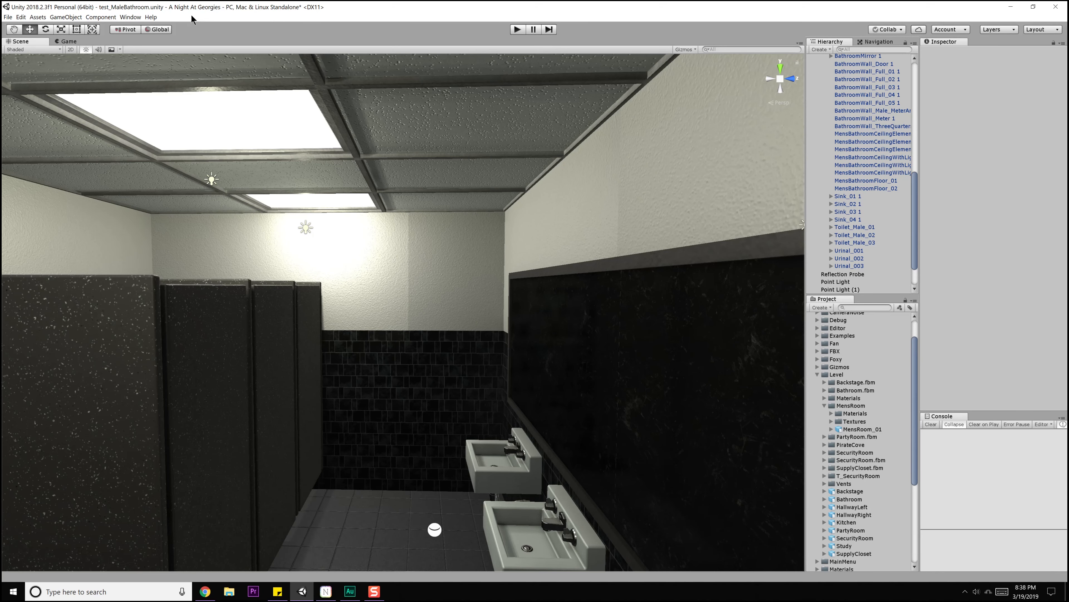
Open the lighting settings, review the lightmapping values and expand the Debug Settings.
left_click(130, 17)
mouse_move(189, 99)
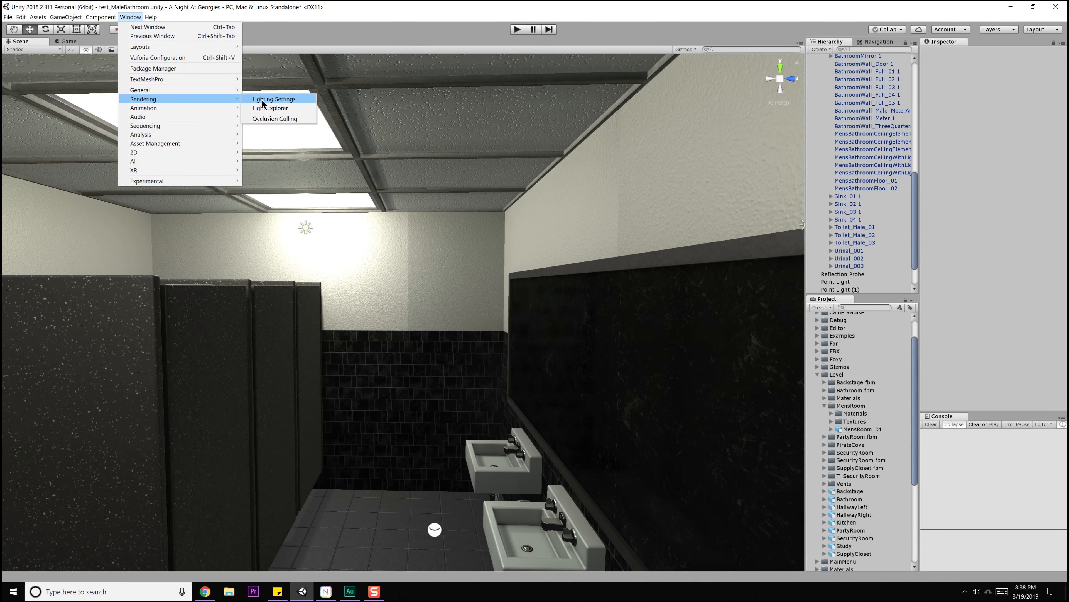
left_click(262, 100)
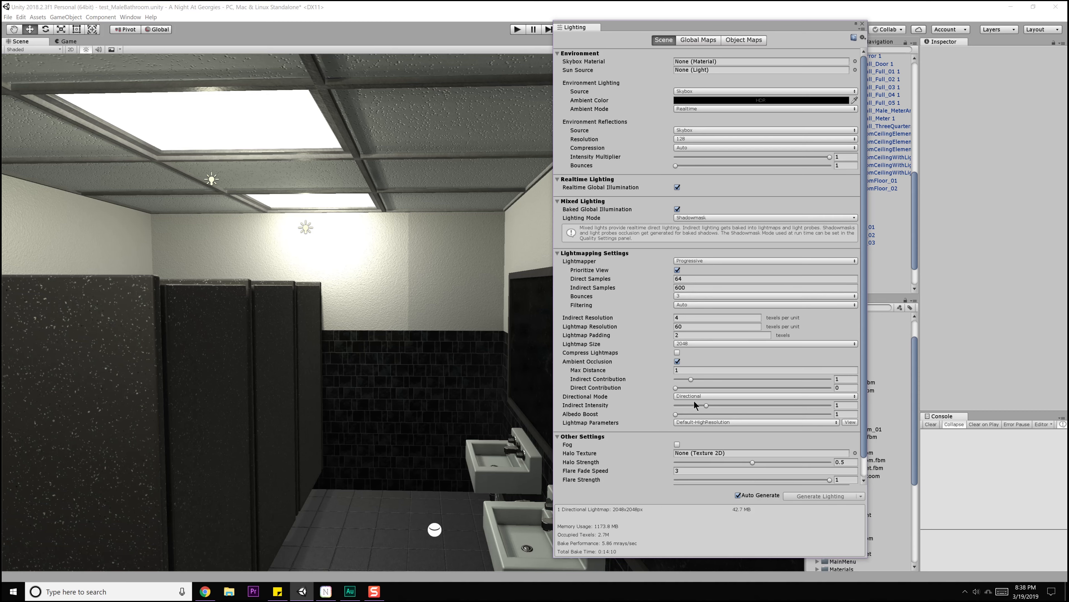
scroll(708, 416, "down", 1)
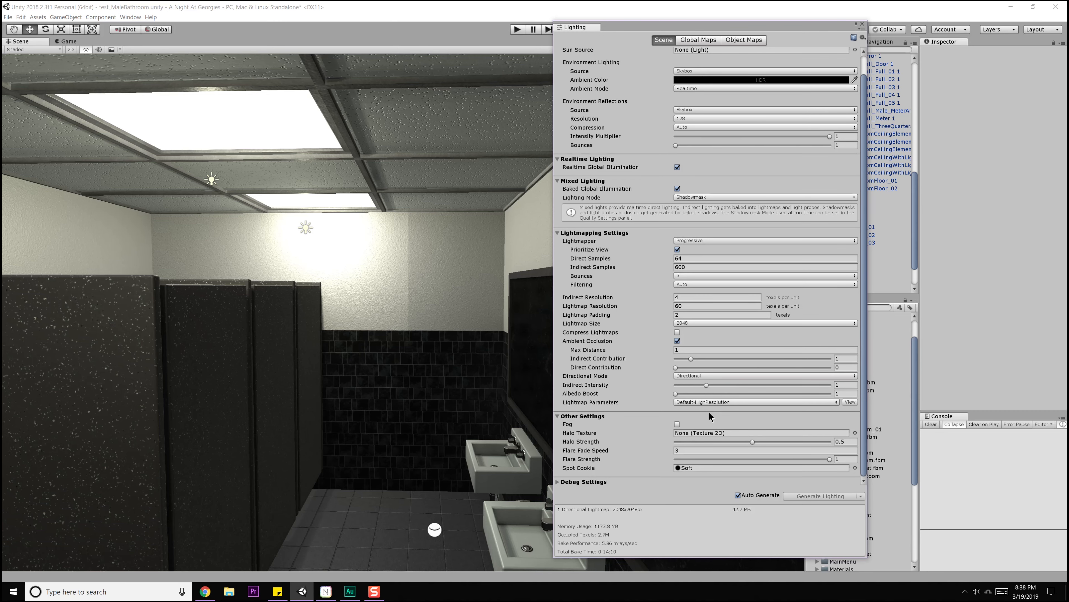
left_click(584, 481)
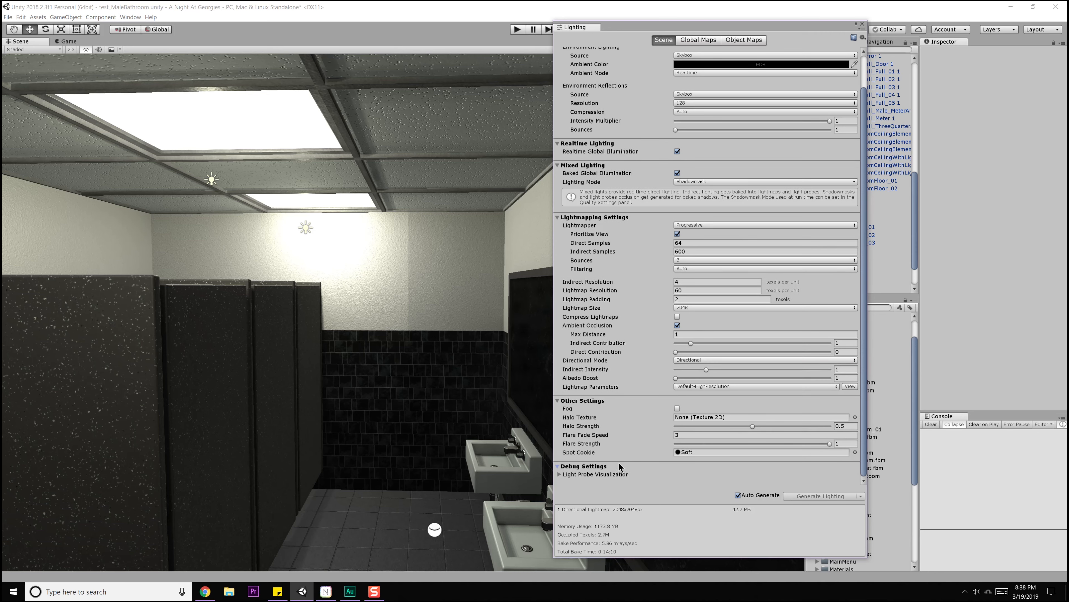
Expand the light probe visualization options, look over the lighting settings once more and close them.
left_click(596, 474)
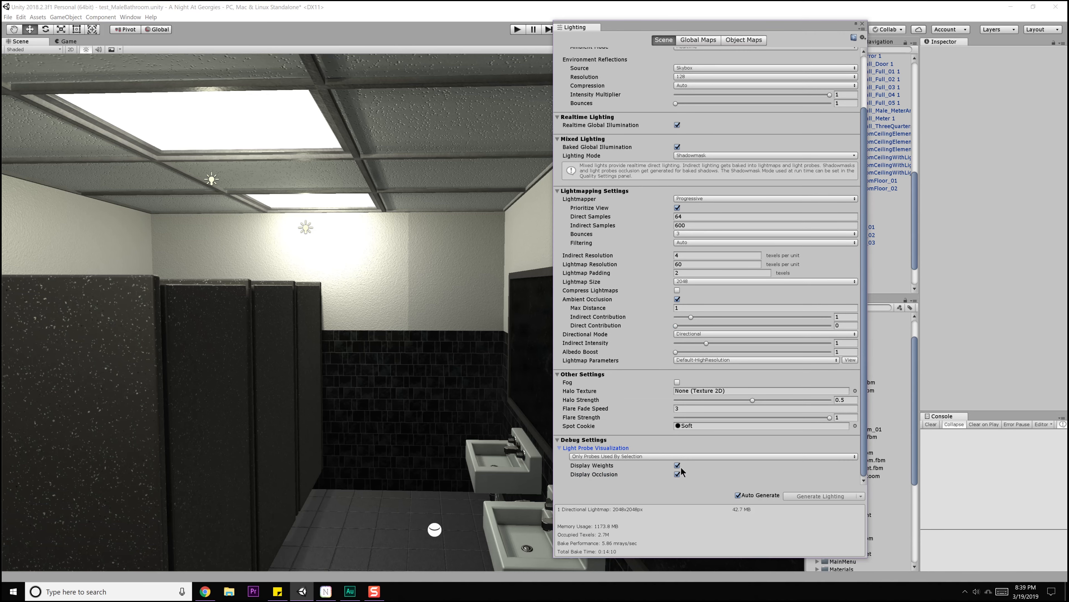
scroll(592, 453, "up", 3)
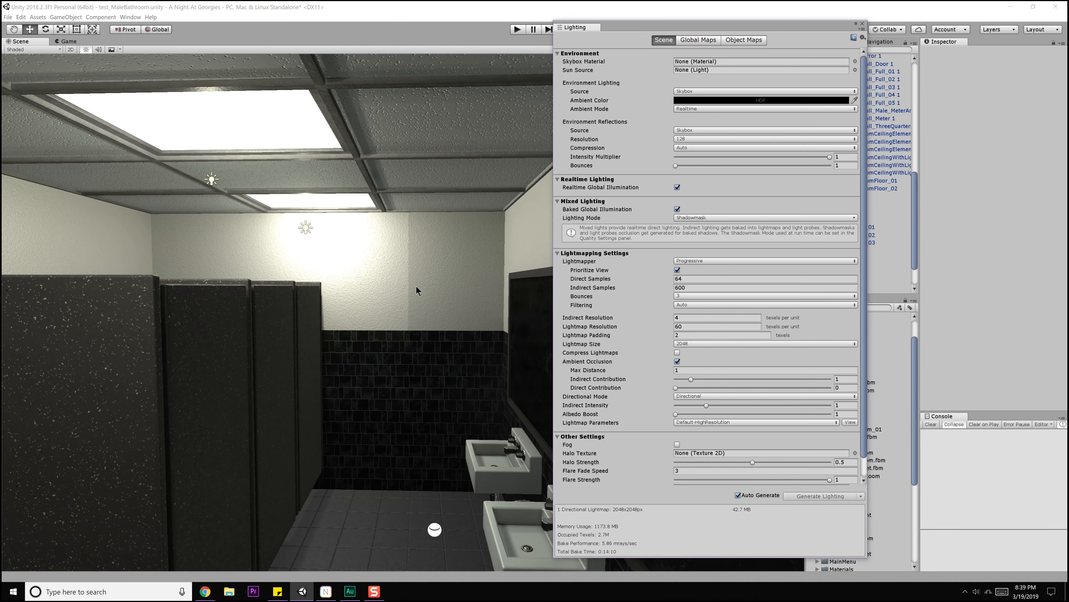
left_click(862, 23)
Examine the sink and stall side of the lit men's bathroom and view both bathrooms from above.
right_click_drag(633, 315, 444, 323)
middle_click_drag(444, 323, 445, 264)
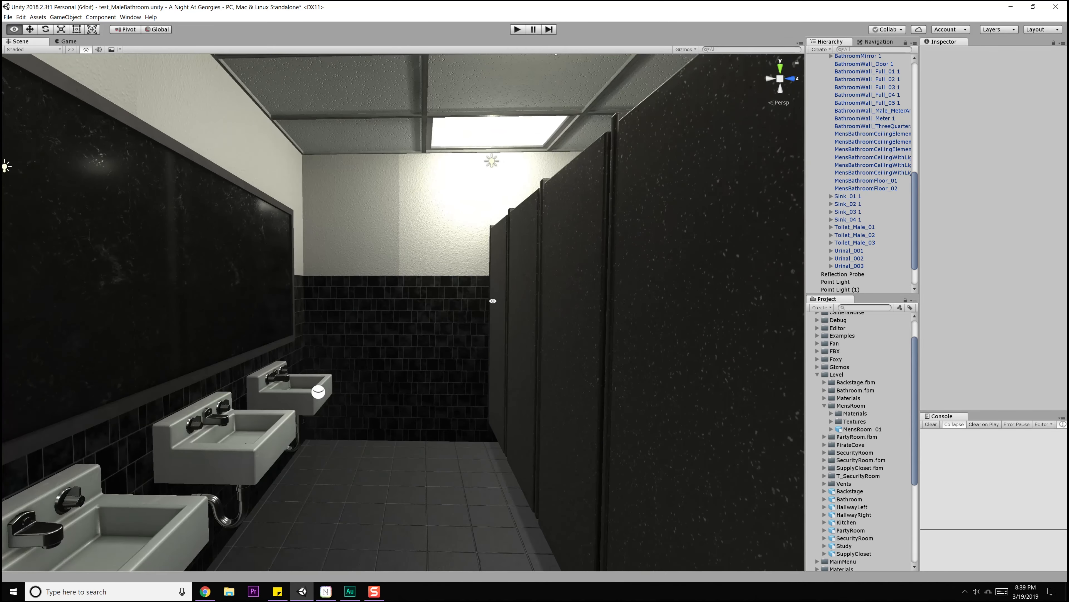
middle_click_drag(493, 300, 482, 286)
right_click_drag(482, 287, 488, 212, "alt")
left_click_drag(487, 212, 530, 260, "alt")
right_click_drag(530, 261, 530, 303, "alt")
middle_click_drag(547, 294, 506, 260)
left_click_drag(507, 261, 615, 356, "alt")
right_click_drag(616, 357, 531, 337, "alt")
middle_click_drag(531, 337, 327, 368)
left_click_drag(327, 368, 530, 398, "alt")
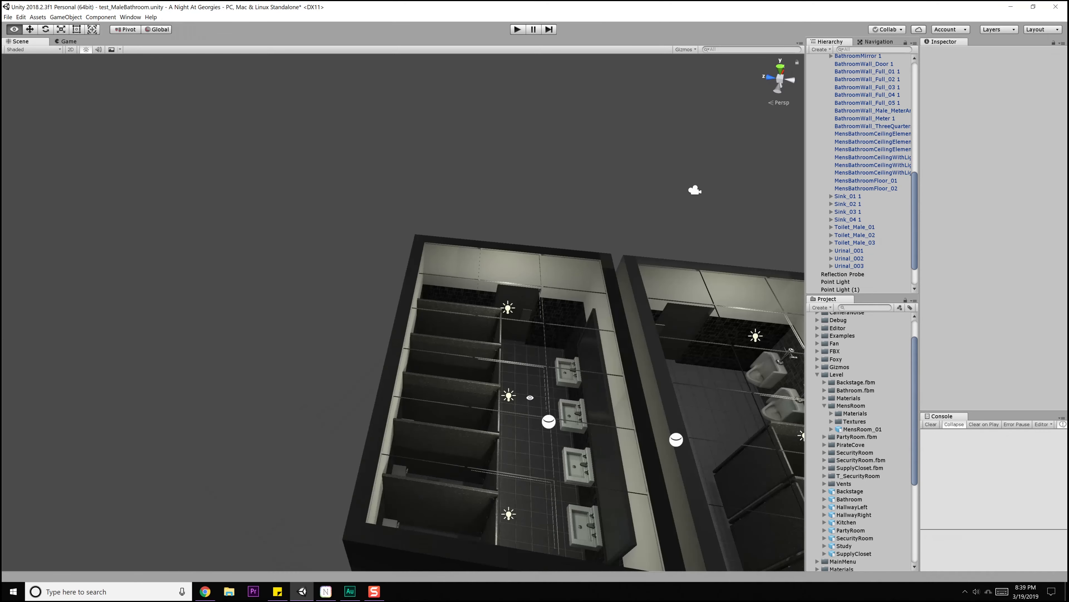
Try rotating the fourth stall door in the women's bathroom and undo the change.
right_click_drag(530, 398, 558, 461, "alt")
middle_click_drag(558, 461, 362, 417)
left_click_drag(362, 417, 415, 316, "alt")
left_click_drag(184, 207, 388, 354, "alt")
left_click(541, 344)
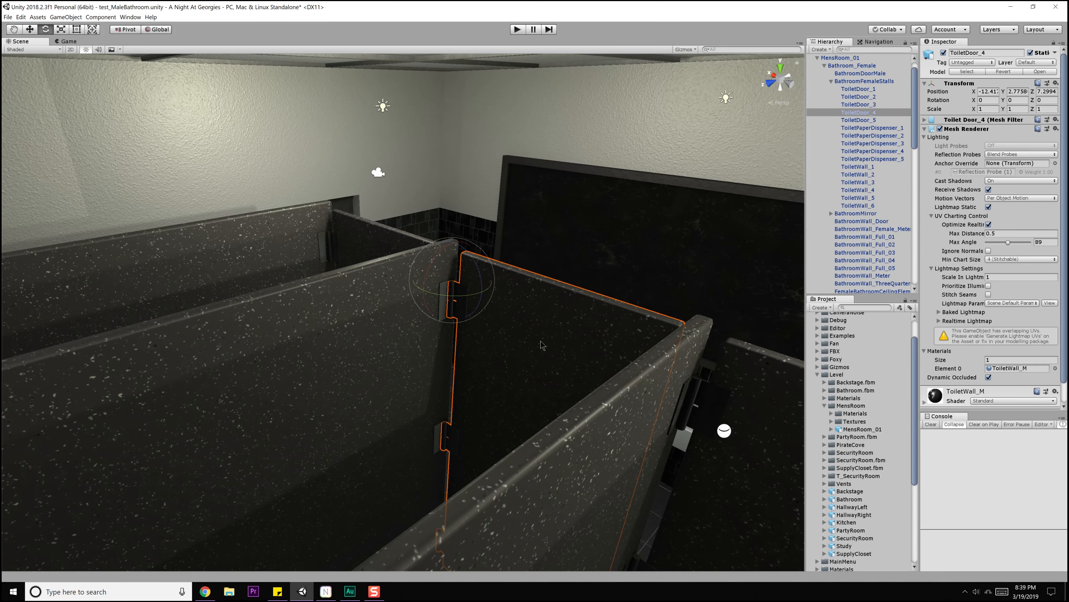
left_click_drag(565, 291, 495, 299)
mouse_move(461, 346)
left_mouse_down("alt")
mouse_move(339, 321)
mouse_move(451, 381)
mouse_move(437, 369)
mouse_move(450, 359)
left_mouse_up("alt")
key("ctrl+z")
Examine the women's bathroom entrance door, surrounding walls, sink and ceiling while the lighting bakes.
scroll(443, 422, "up", 5)
middle_click_drag(450, 358, 421, 381)
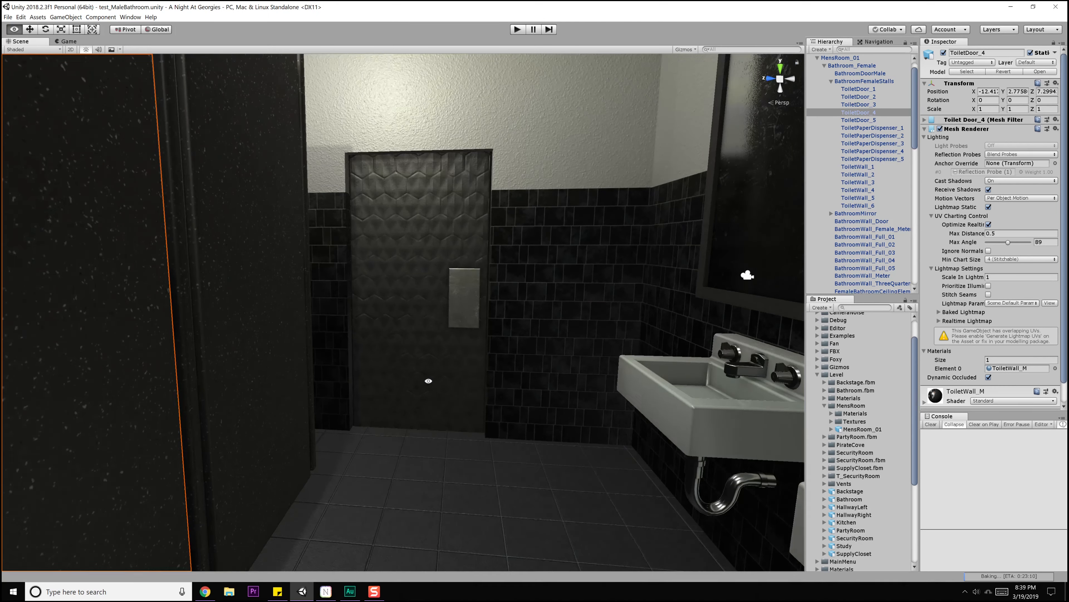
left_click_drag(429, 383, 489, 275, "alt")
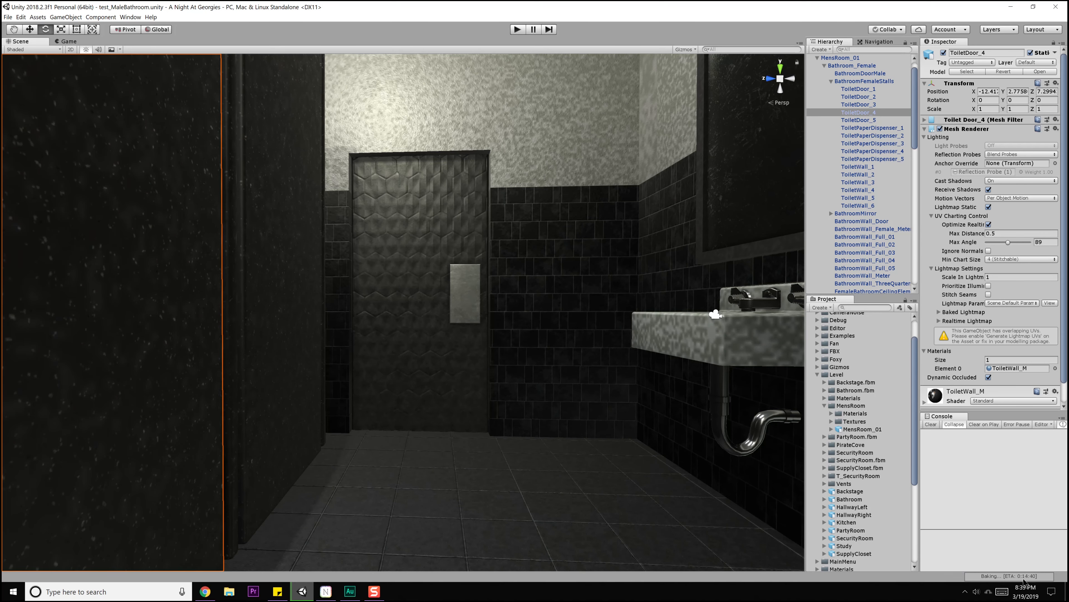
middle_click_drag(464, 218, 450, 333)
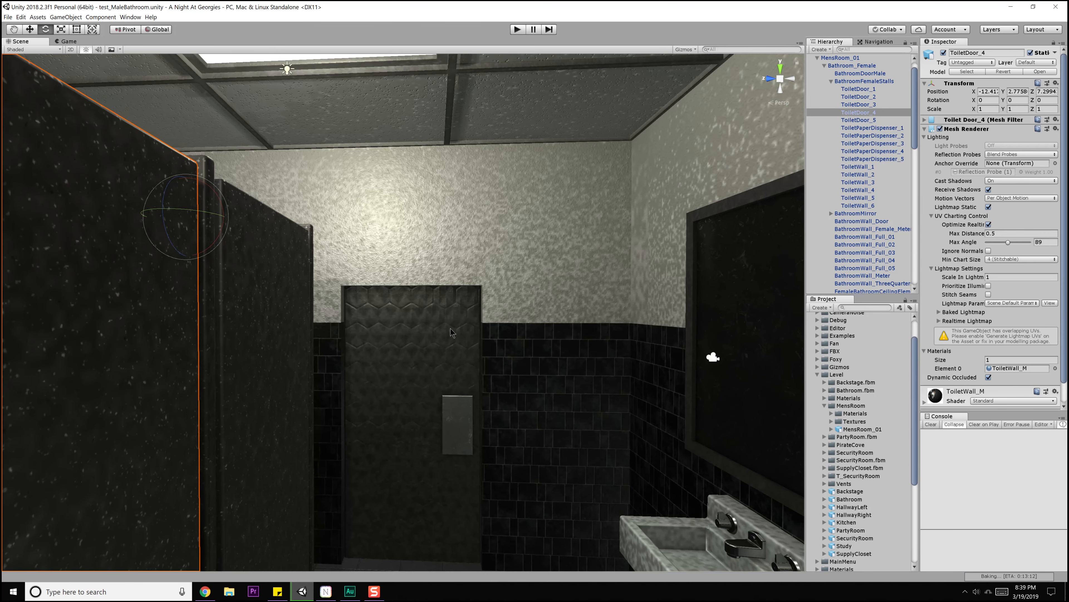